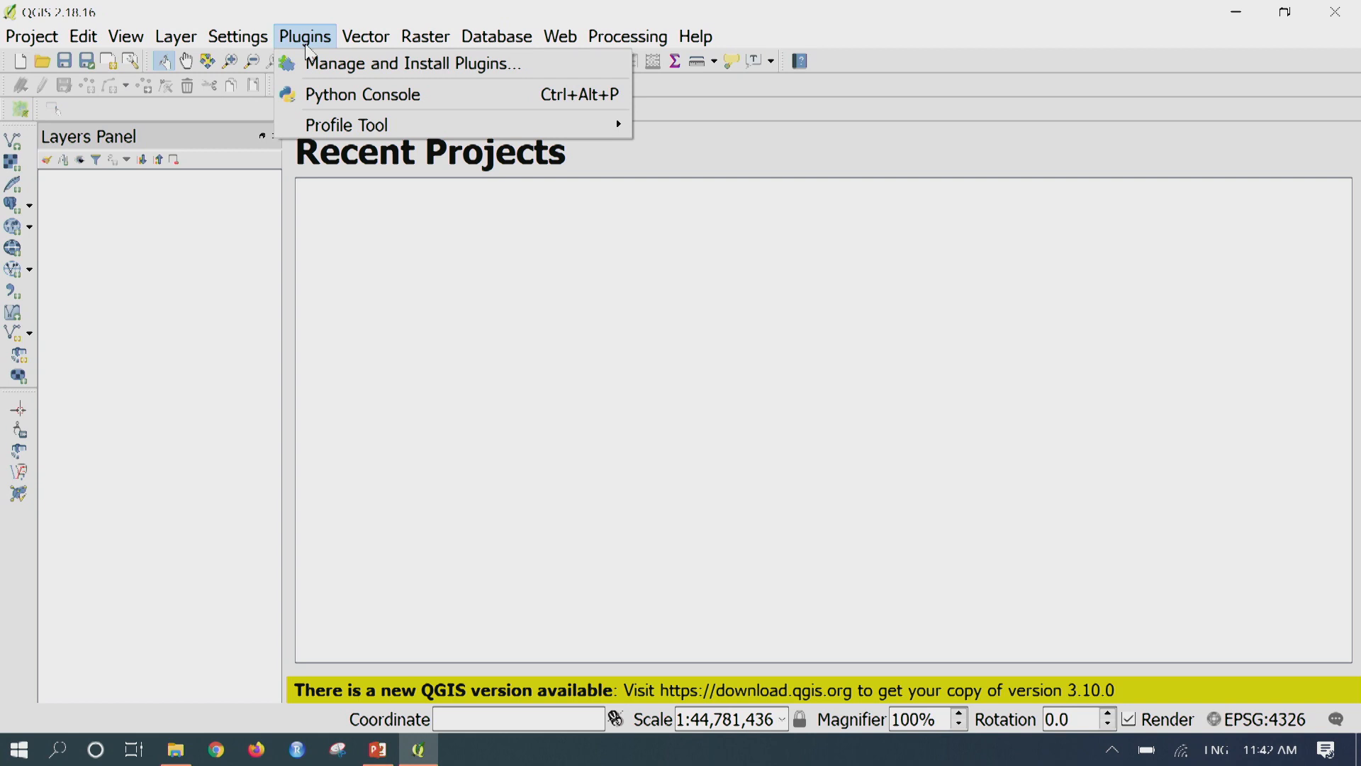
- Review the proxy settings for web access in the network options and accept the dialog
left_click(237, 44)
left_click(237, 45)
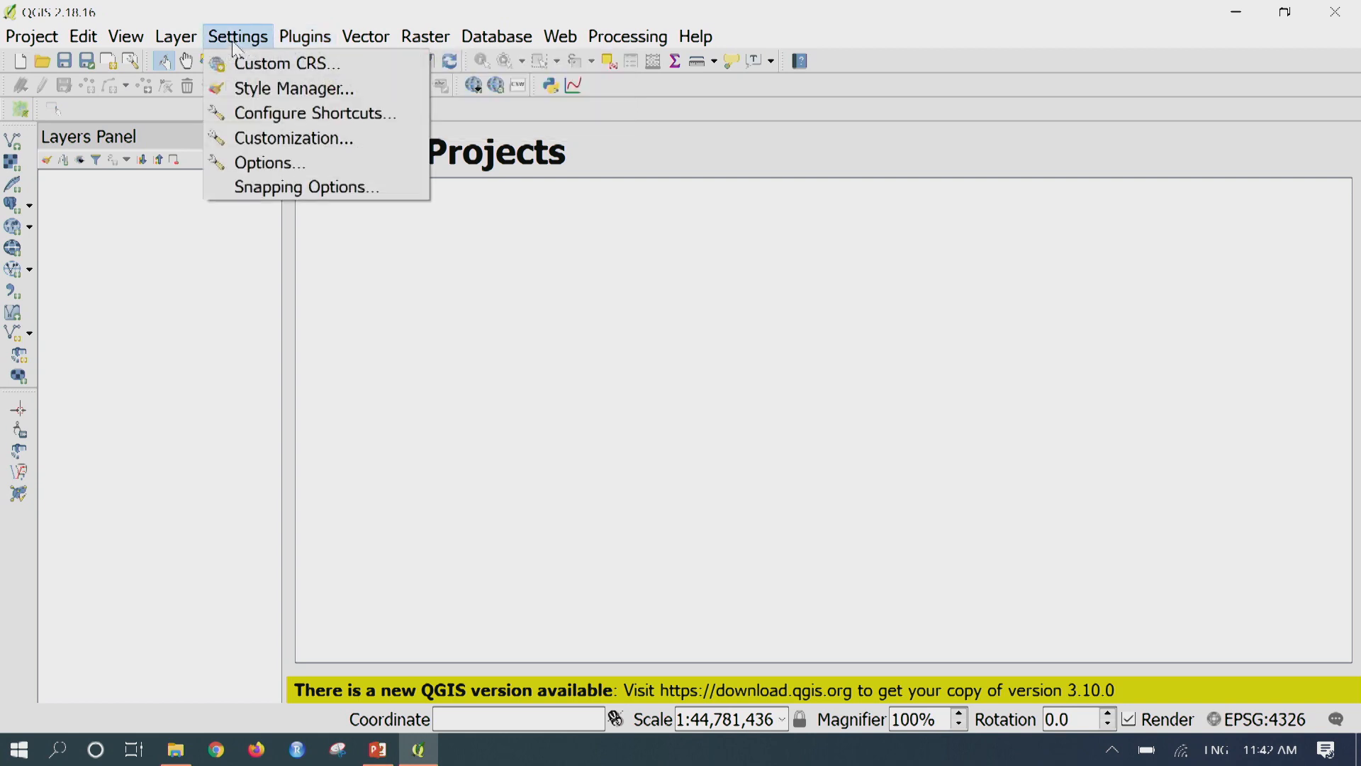
left_click(268, 167)
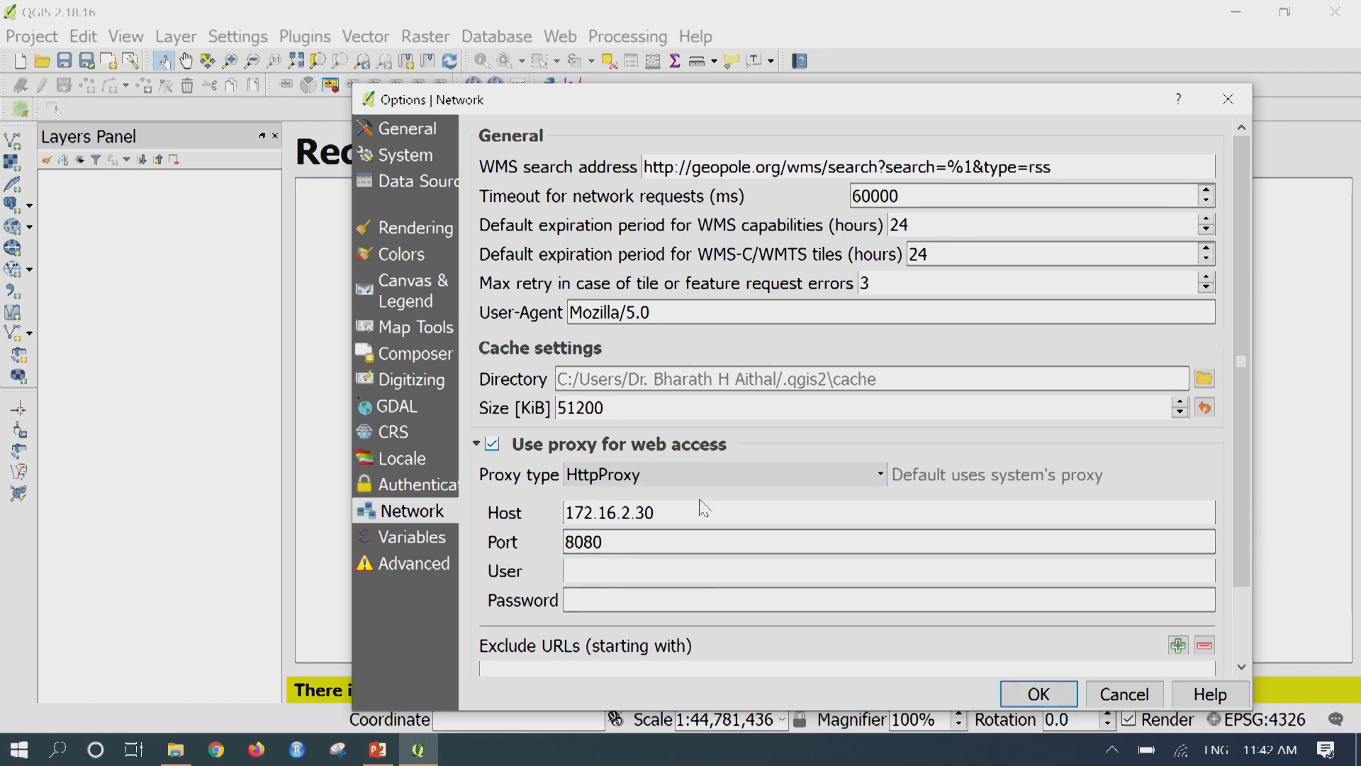
left_click(1042, 694)
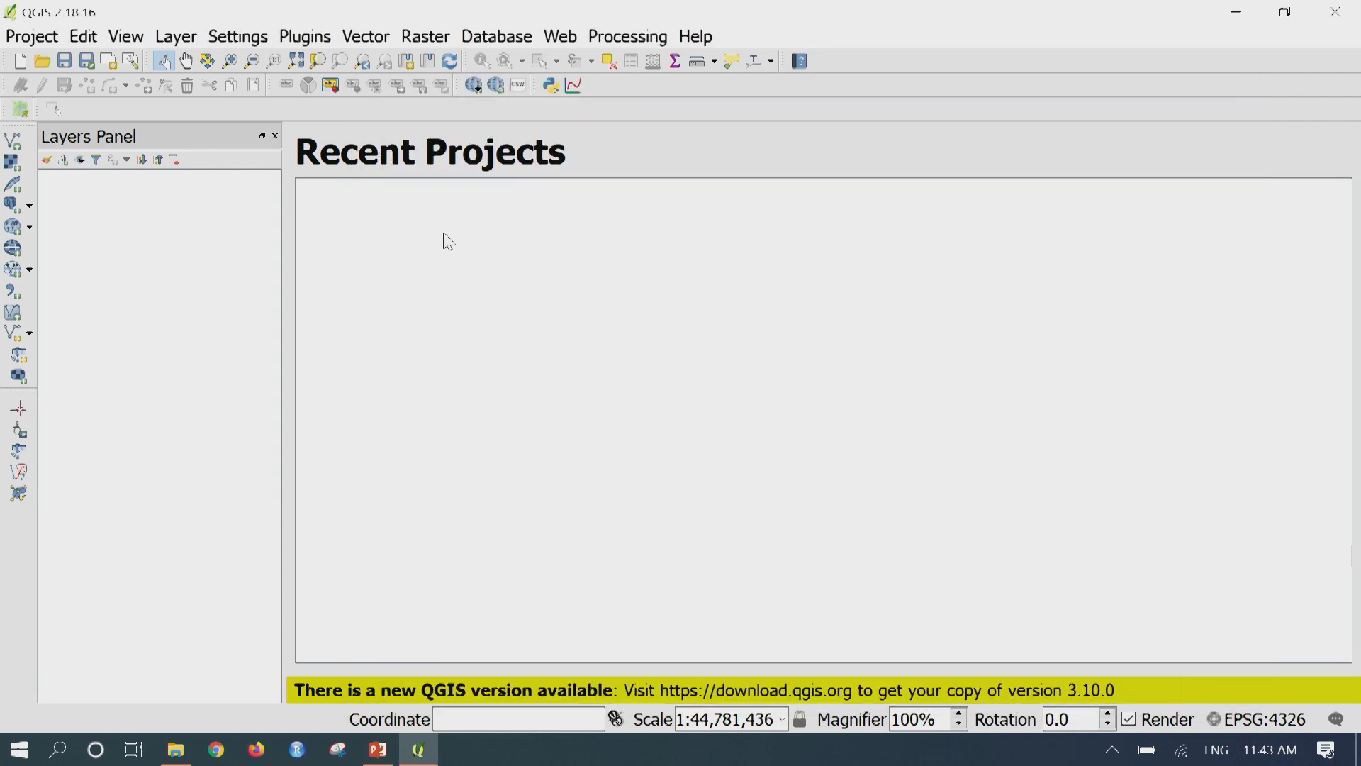
- Open the plugin manager and look through its installed, not installed, settings and all-plugins views
left_click(312, 37)
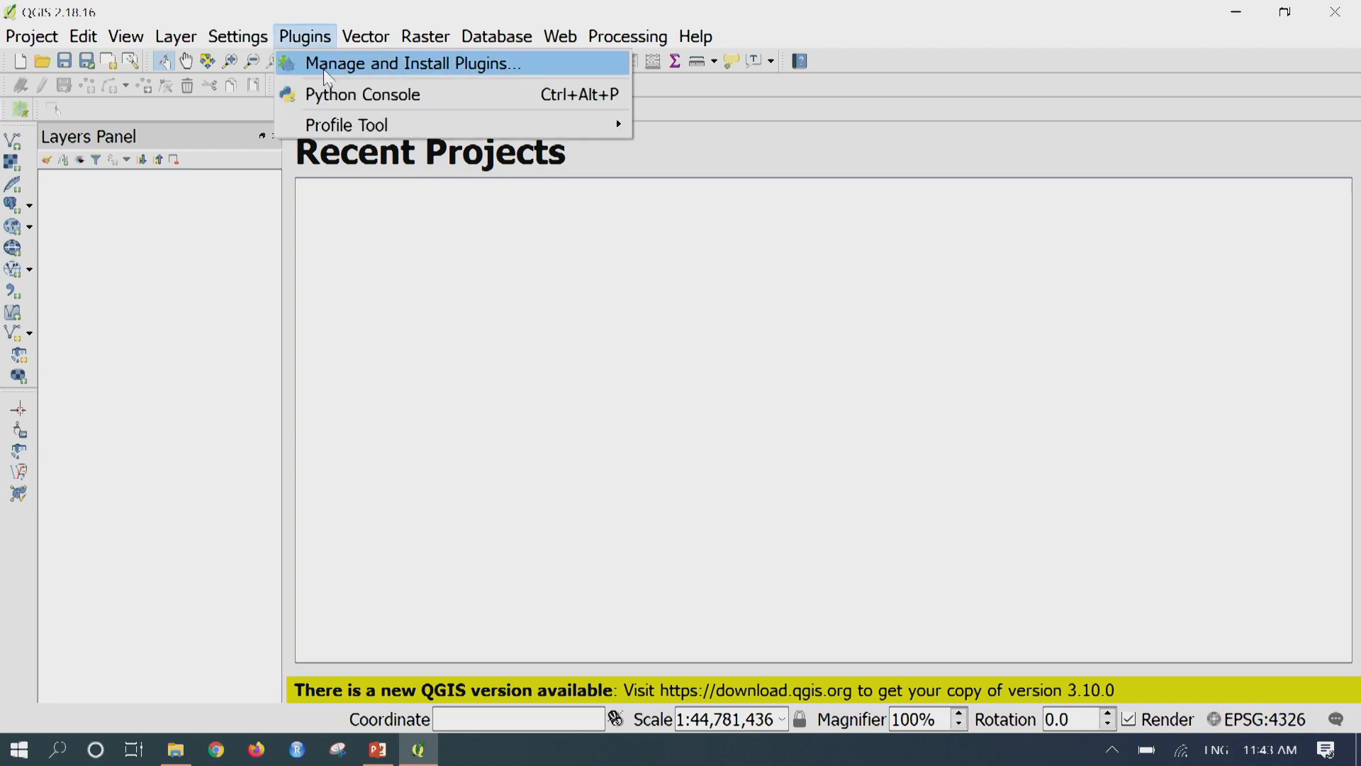
left_click(329, 71)
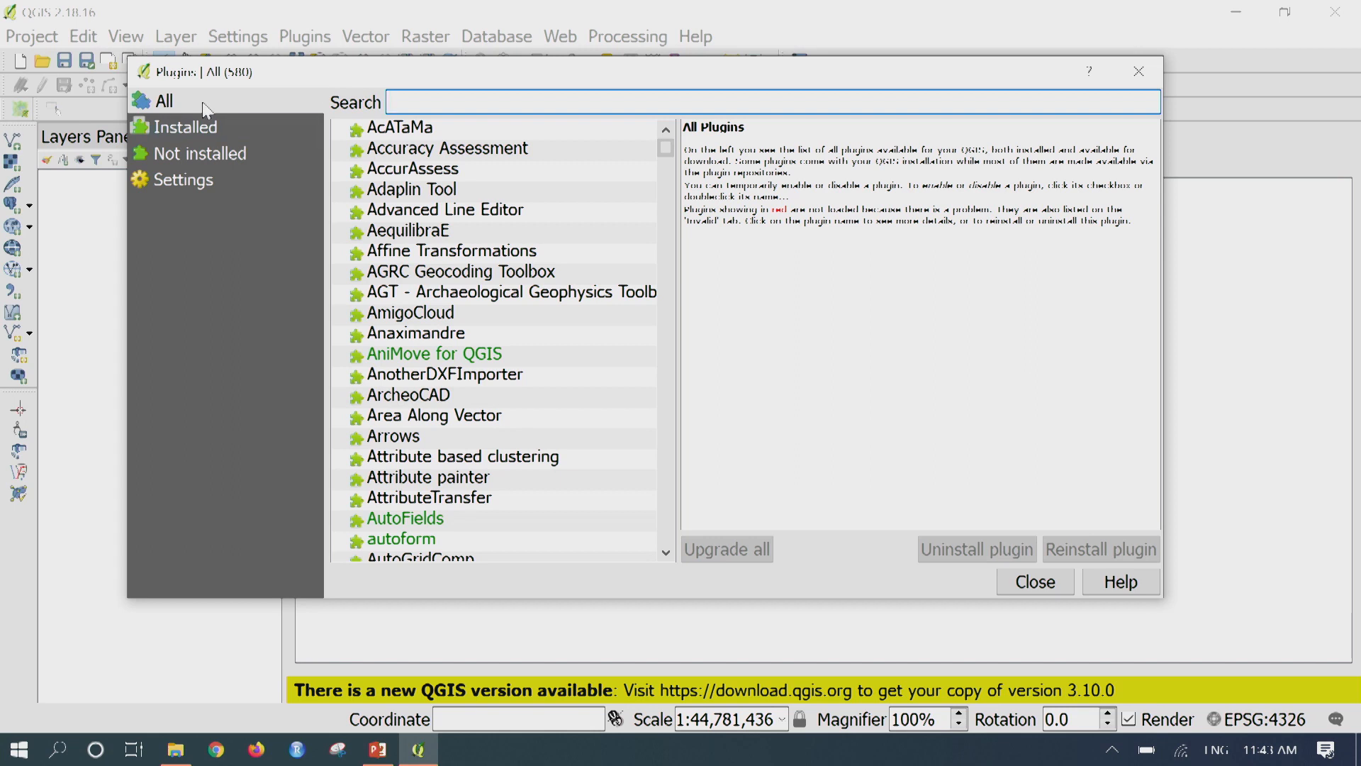
left_click(208, 128)
left_click(216, 156)
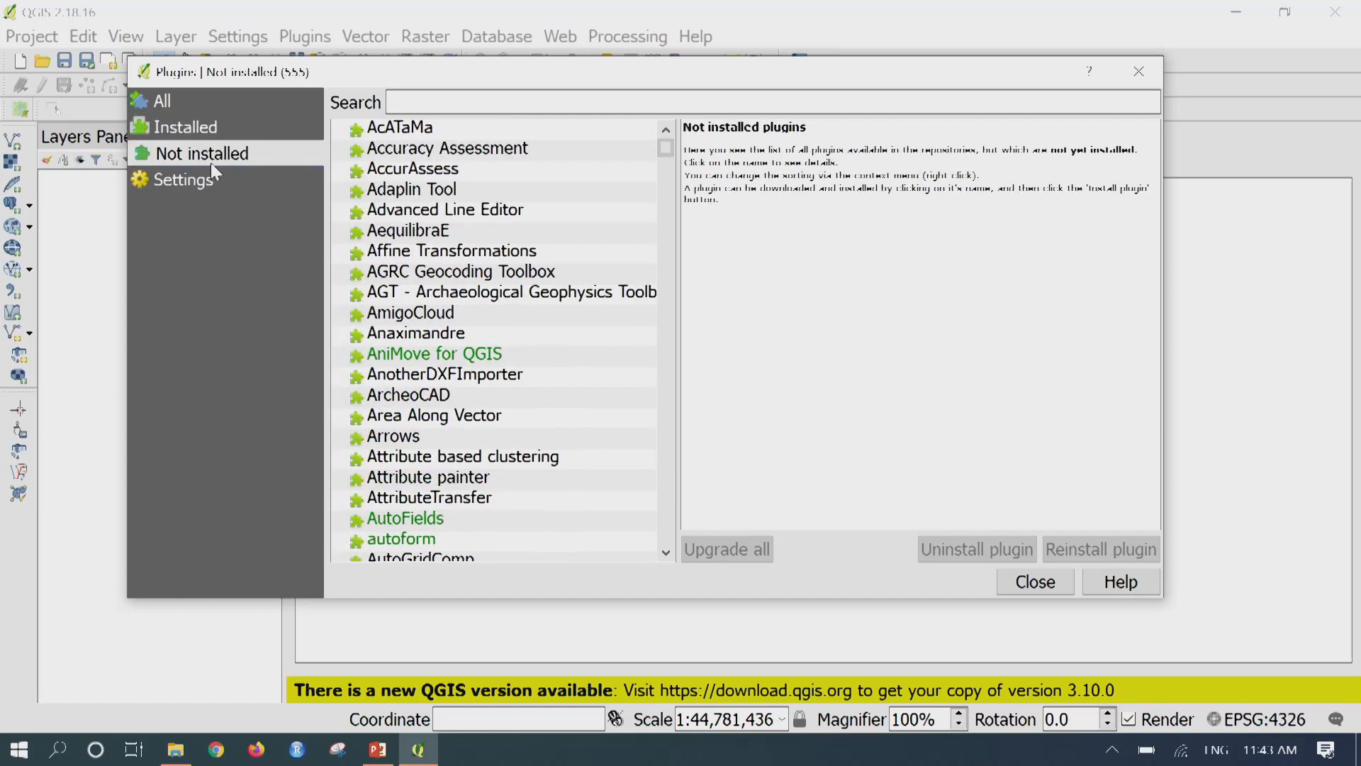
left_click(213, 181)
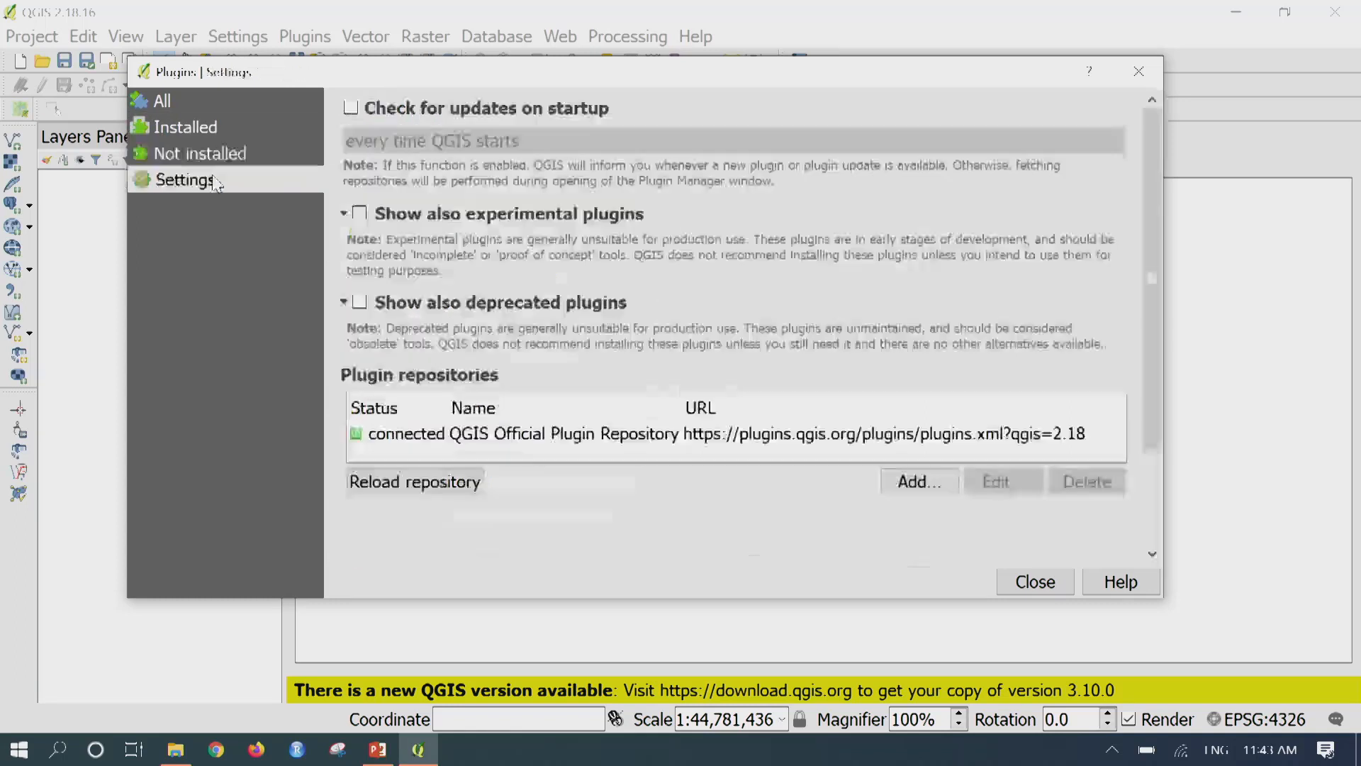
left_click(221, 111)
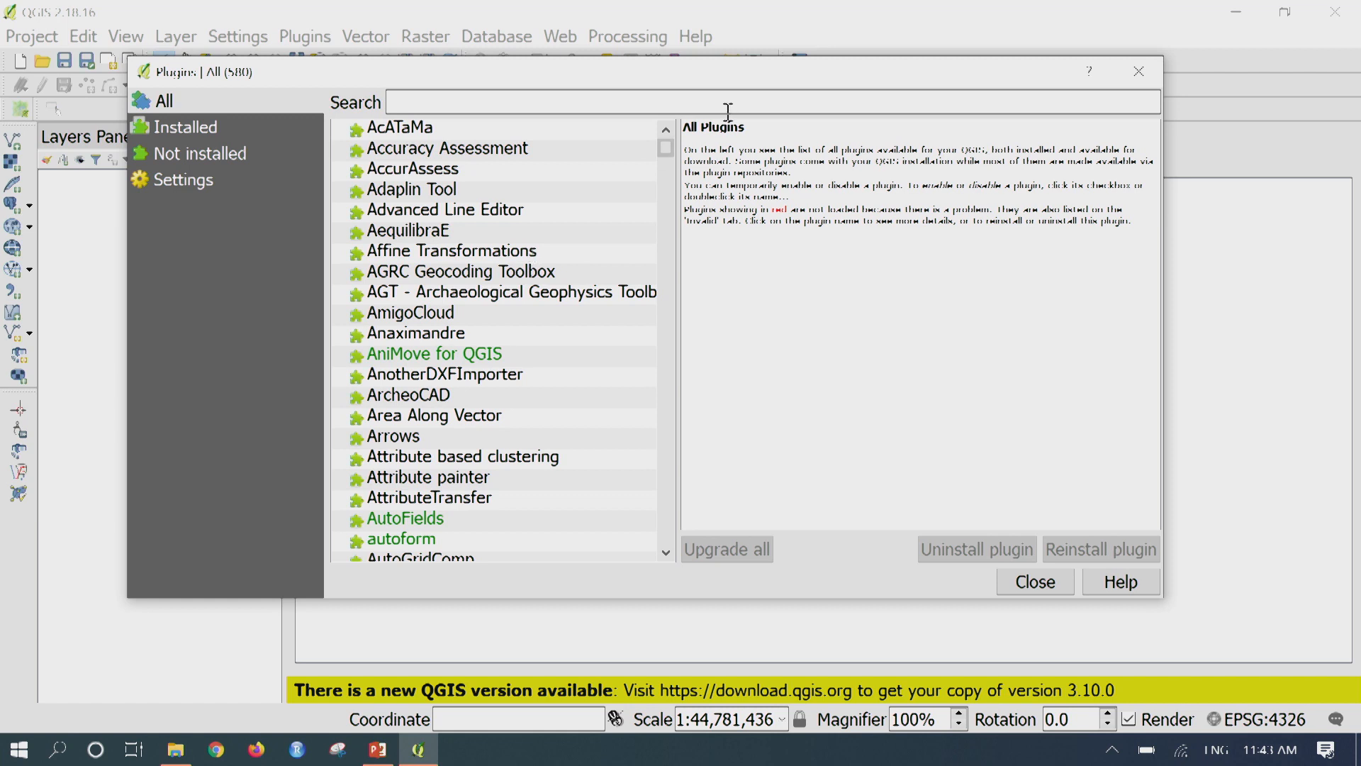
- Examine the description and available version of the Accuracy Assessment plugin in the full plugin list
mouse_move(665, 147)
left_mouse_down()
mouse_move(666, 552)
mouse_move(665, 147)
left_mouse_up()
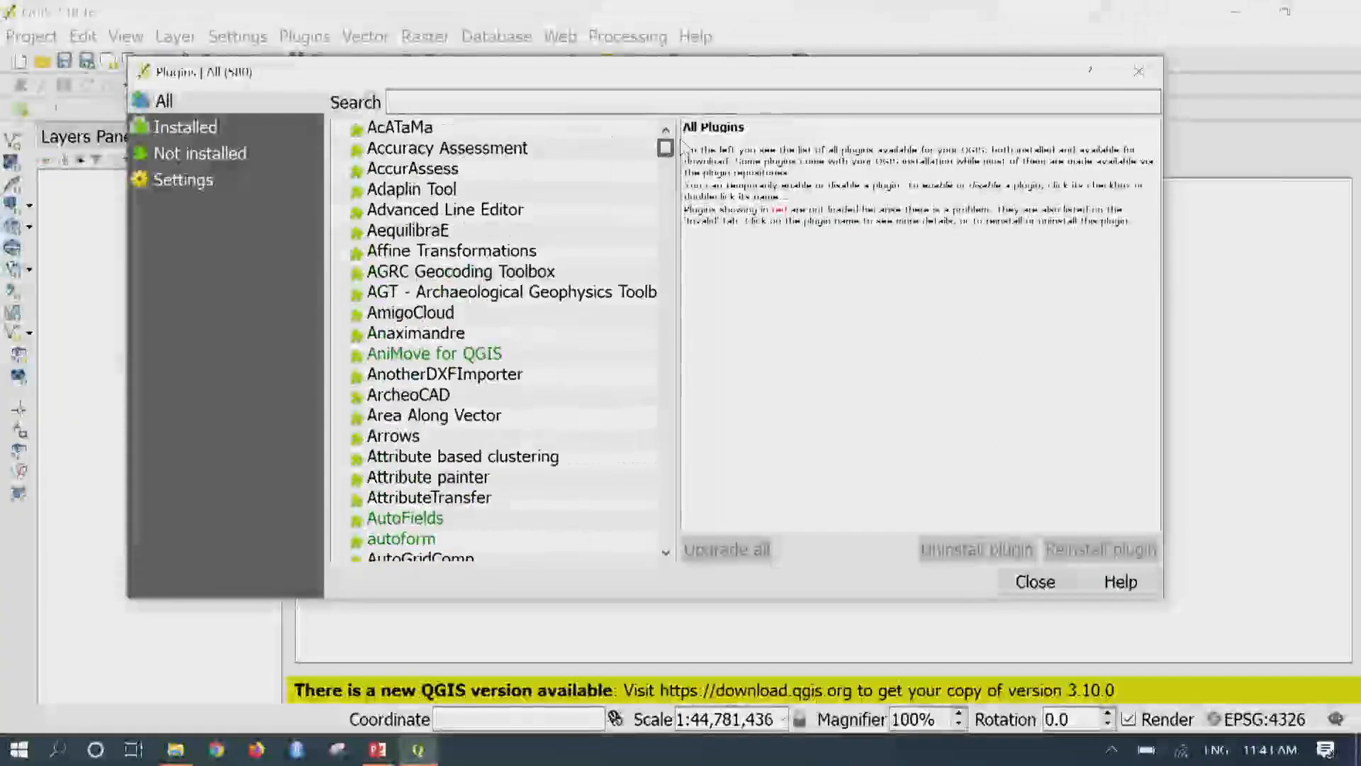
left_click(467, 156)
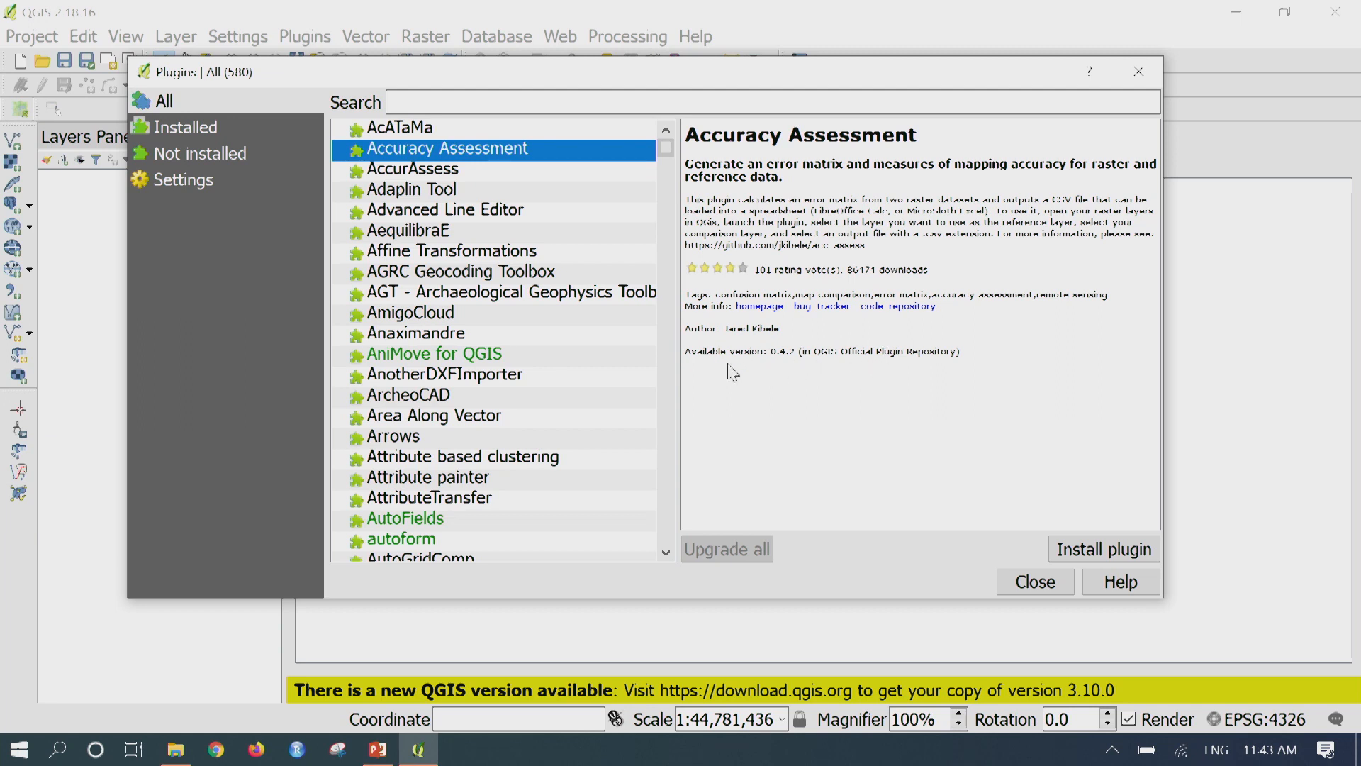
left_click_drag(750, 355, 976, 357)
left_click(976, 357)
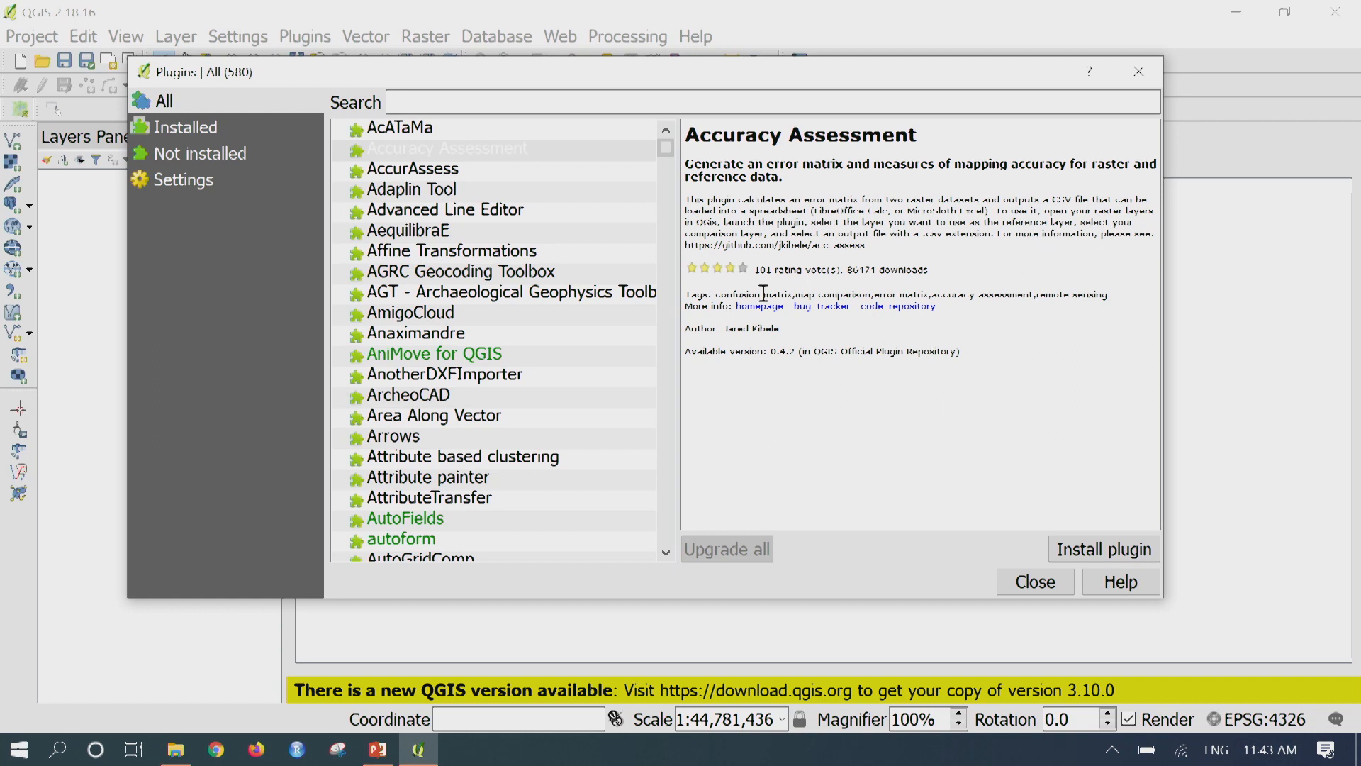
- Review the installed plugins and examine the Georeferencer GDAL entry and its activation state
left_click(217, 134)
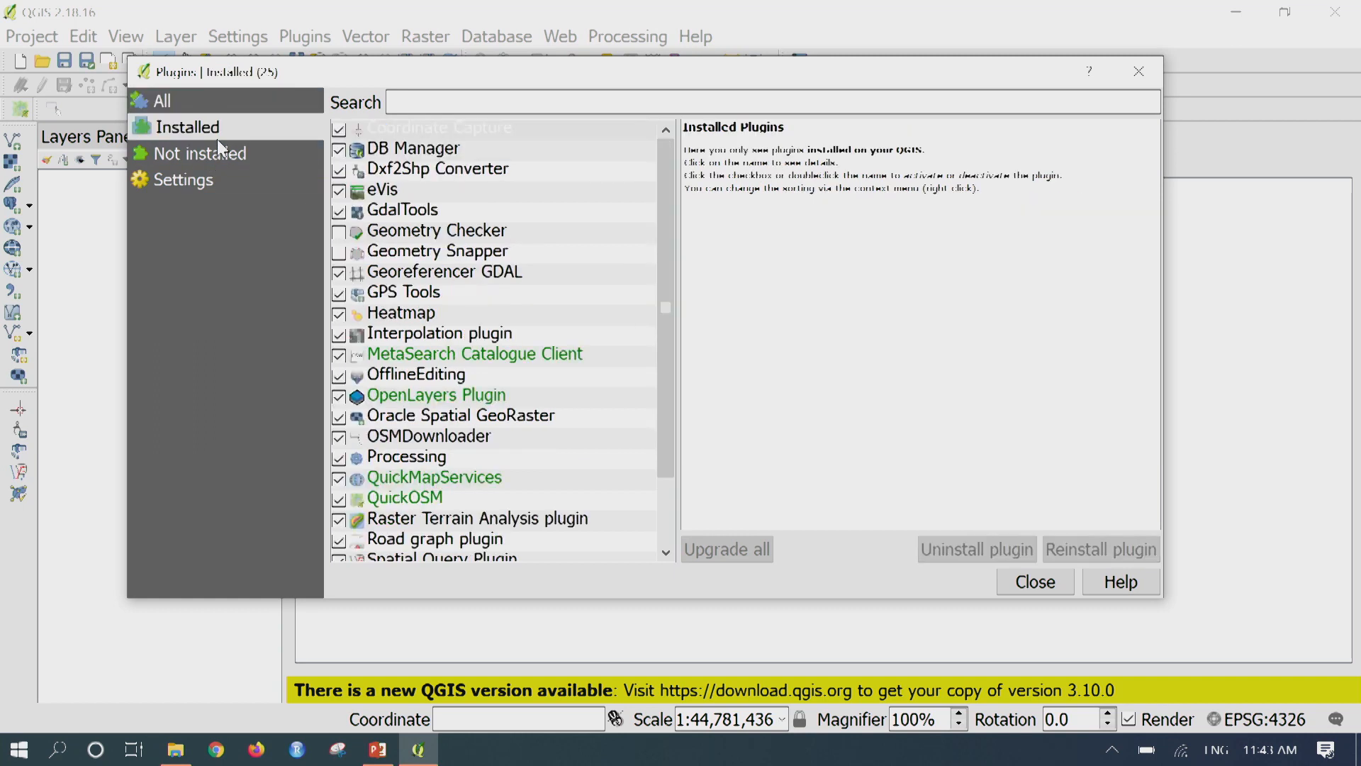
left_click_drag(656, 199, 653, 156)
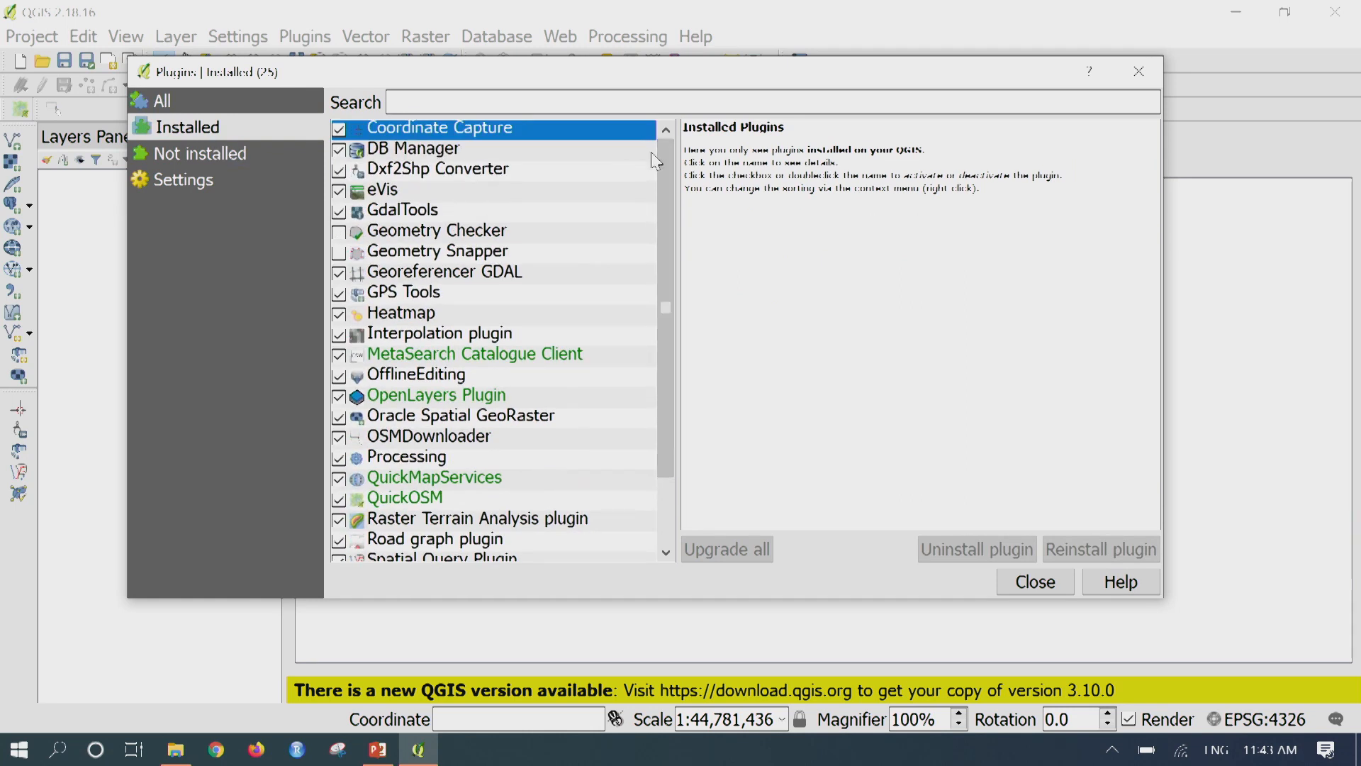
left_click(473, 281)
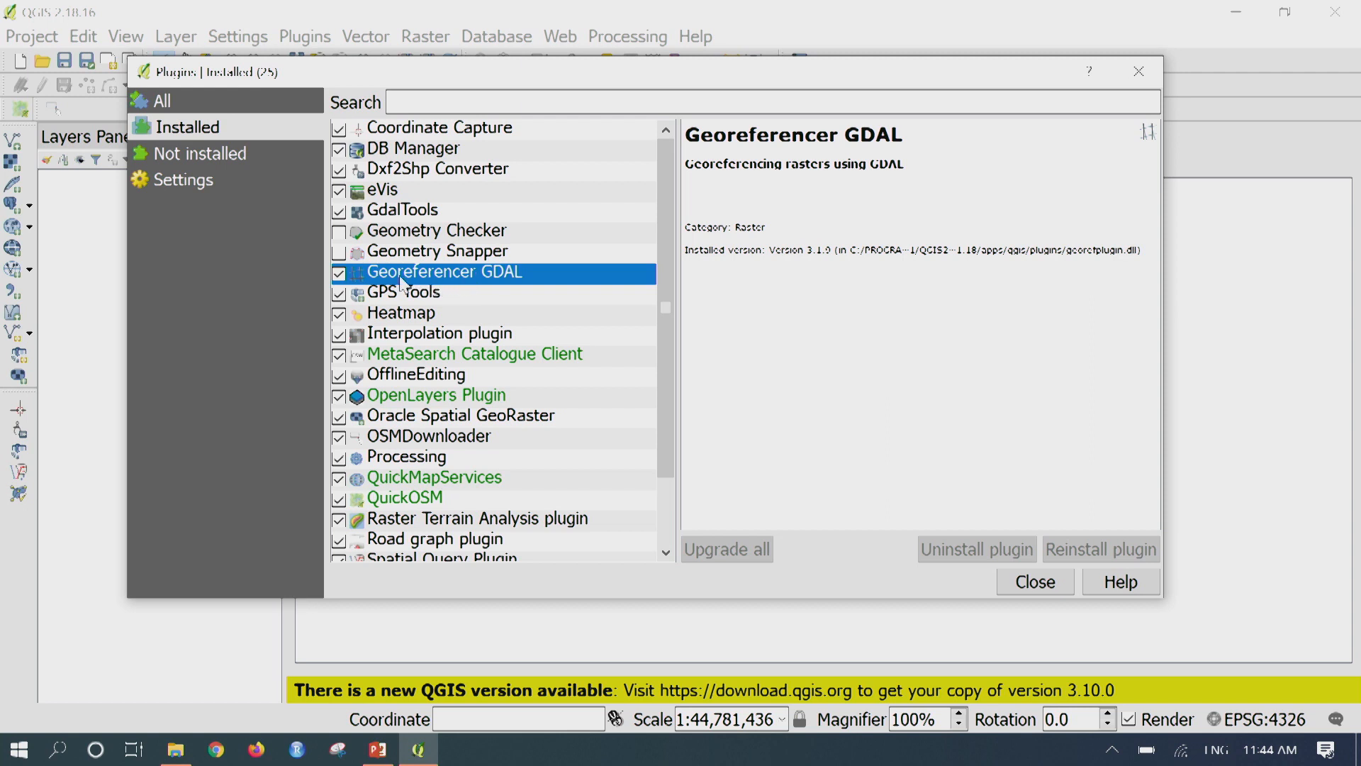
left_click(338, 274)
- Look over the plugins that are not installed and the plugin manager's update and repository settings
left_click(235, 167)
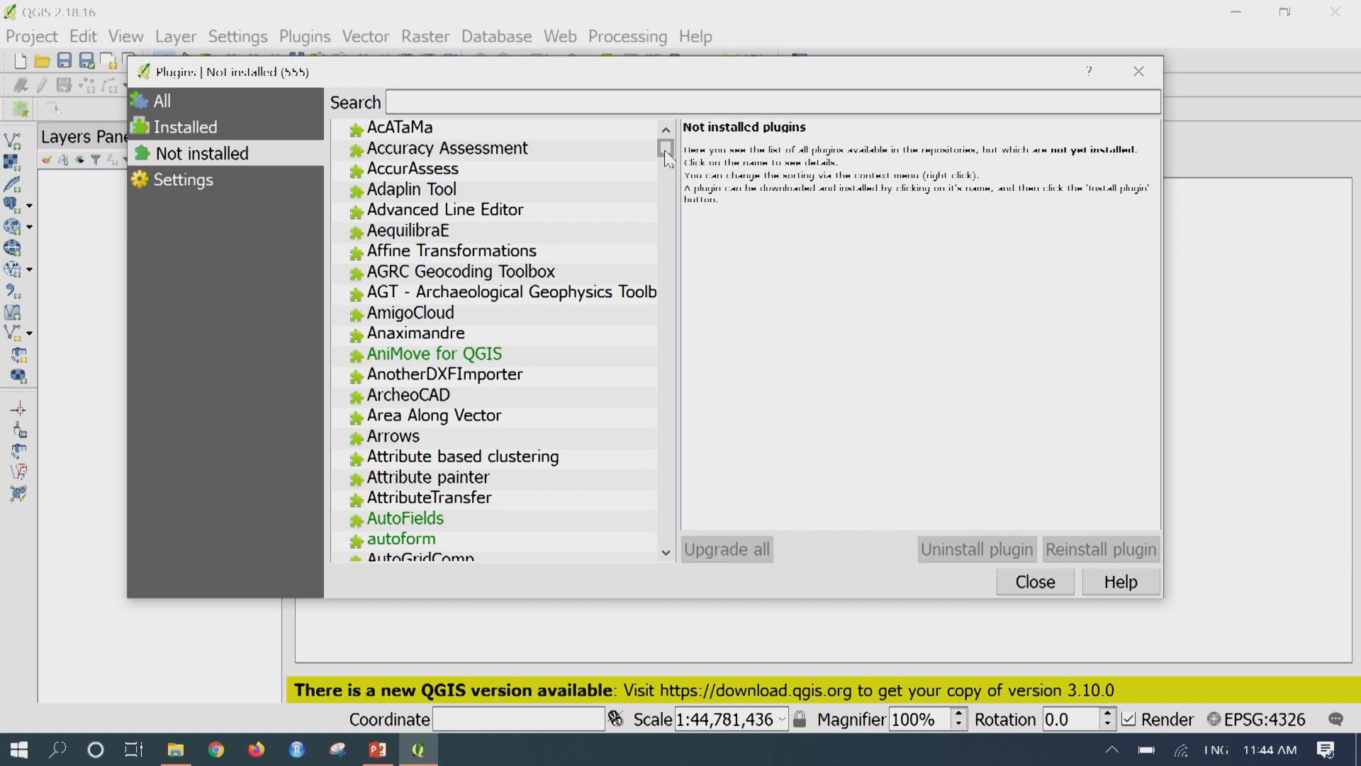
left_click(542, 99)
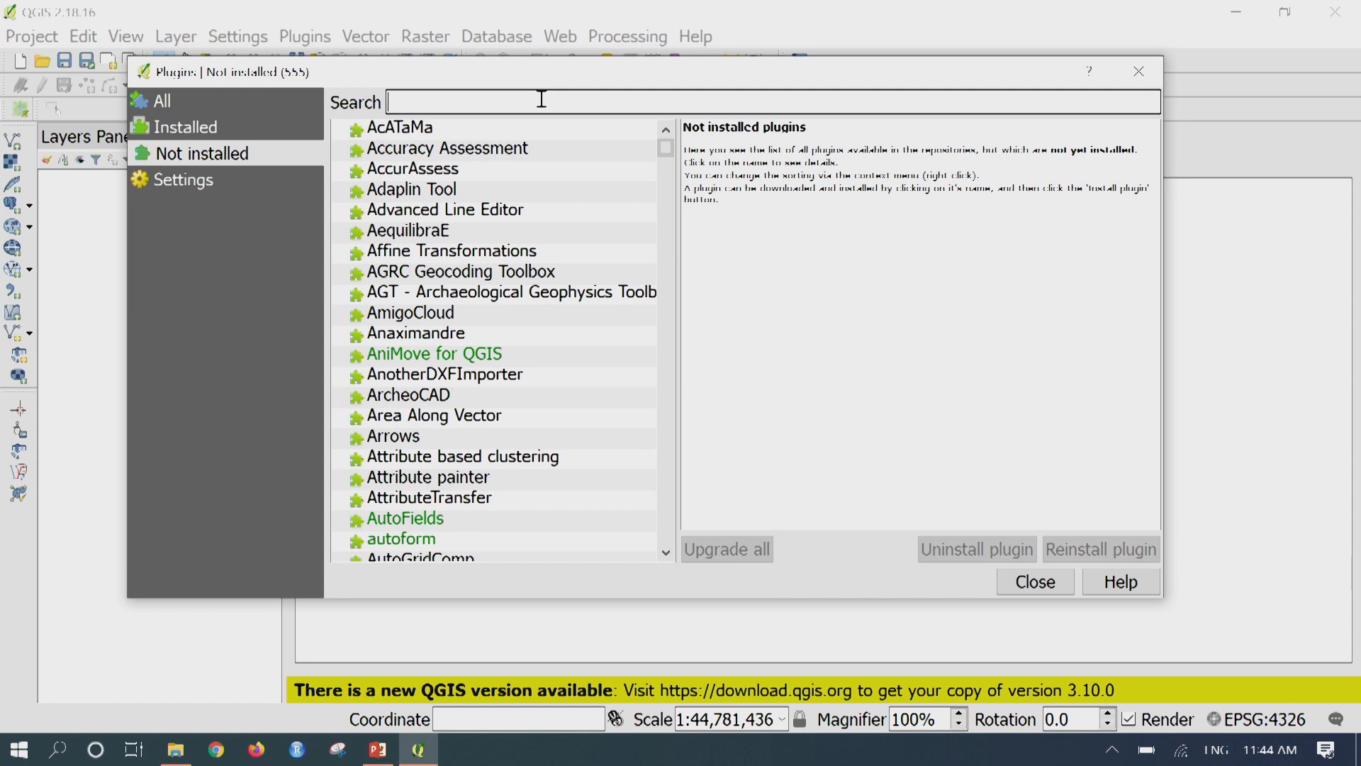
left_click(217, 183)
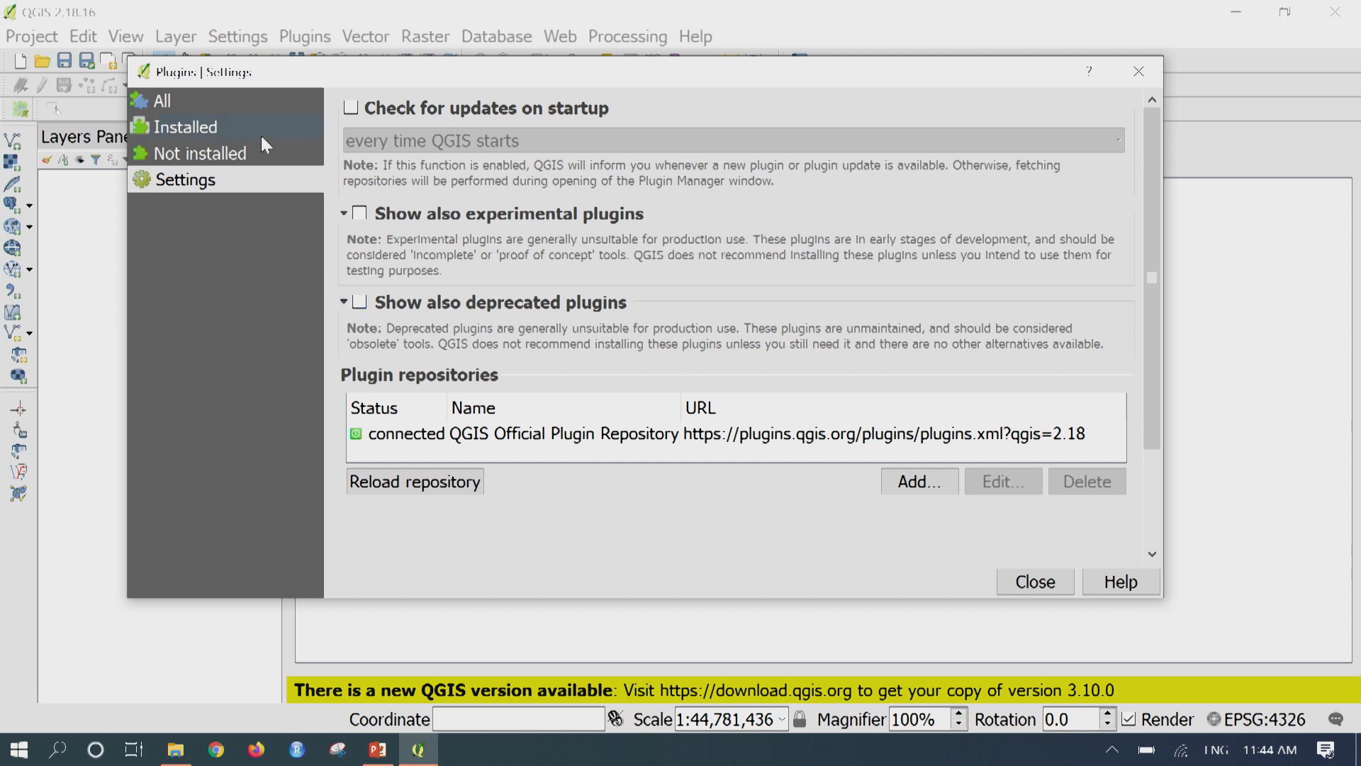
- Search all plugins for "Geore", view the details of Georeferencer GDAL, and close the plugin manager
left_click(207, 109)
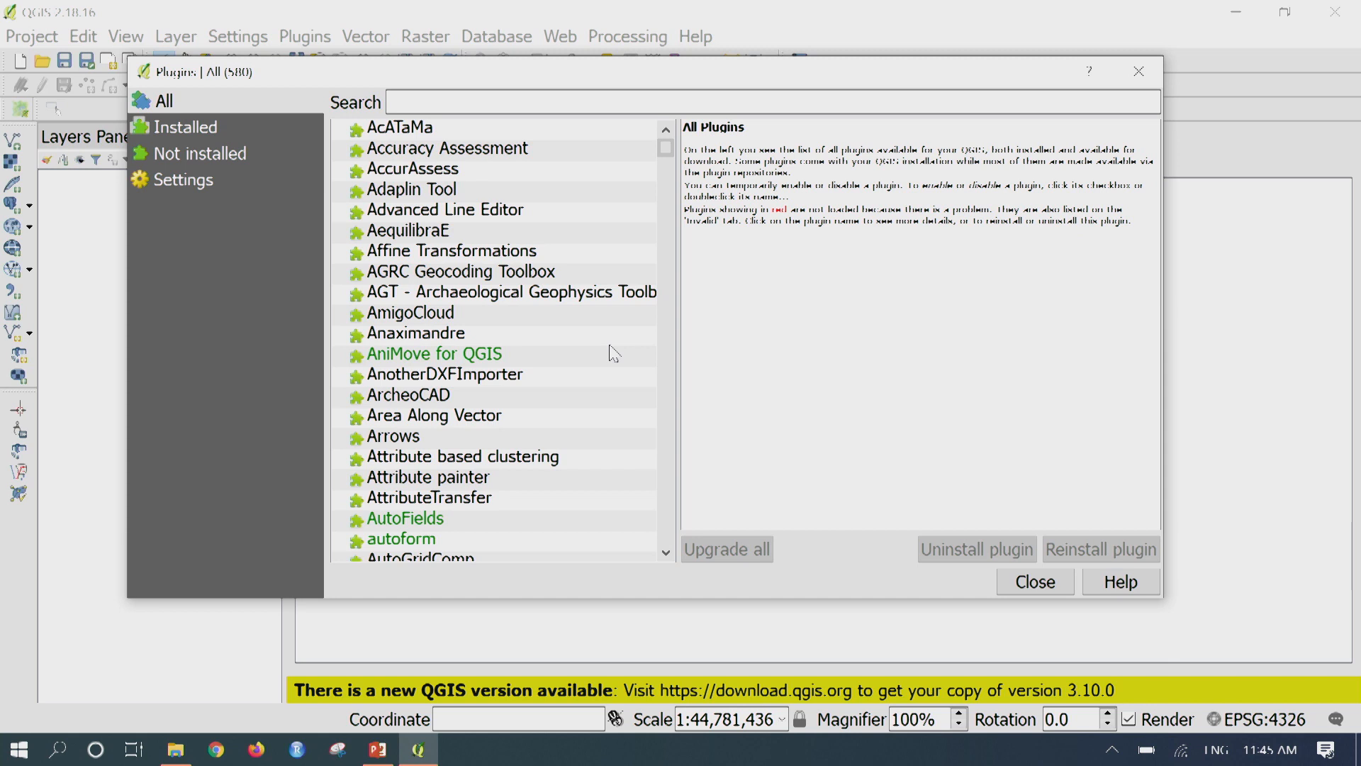
left_click(498, 100)
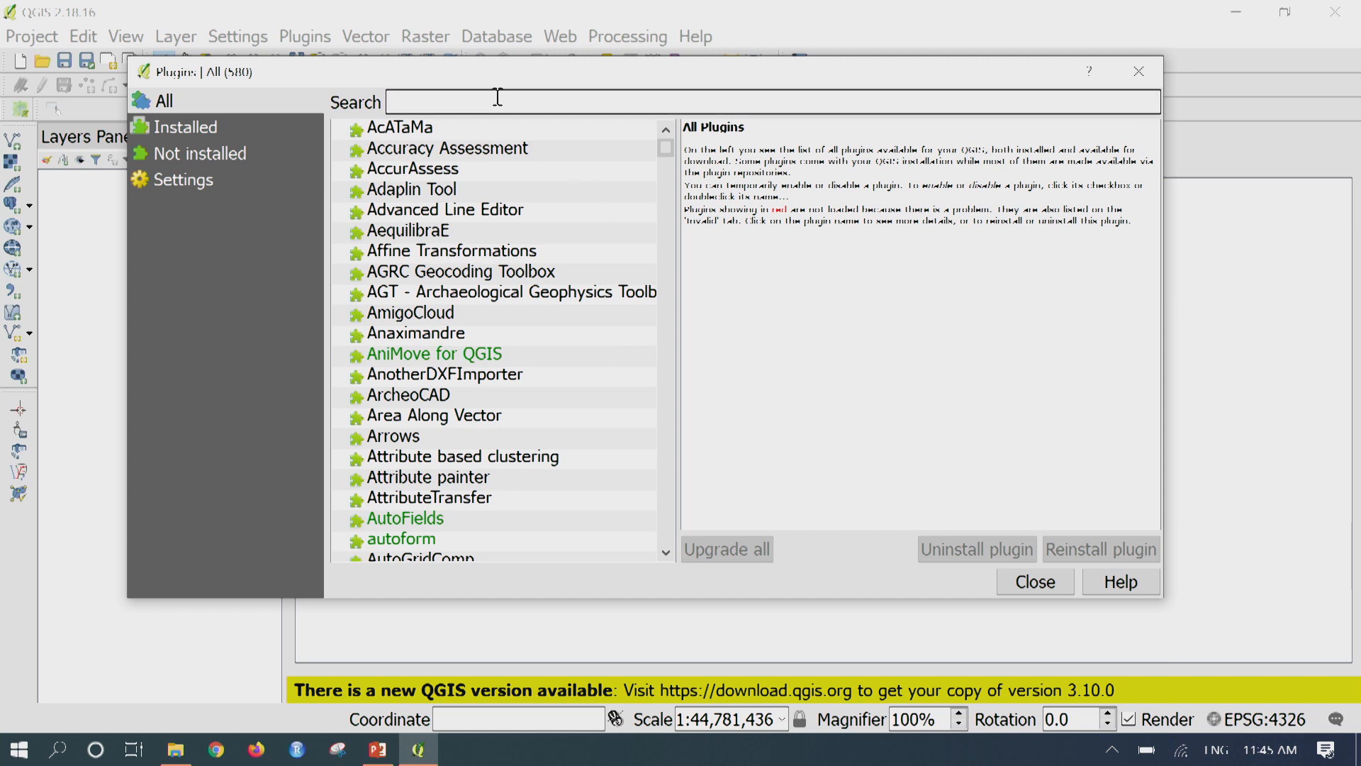
type("Gerenr")
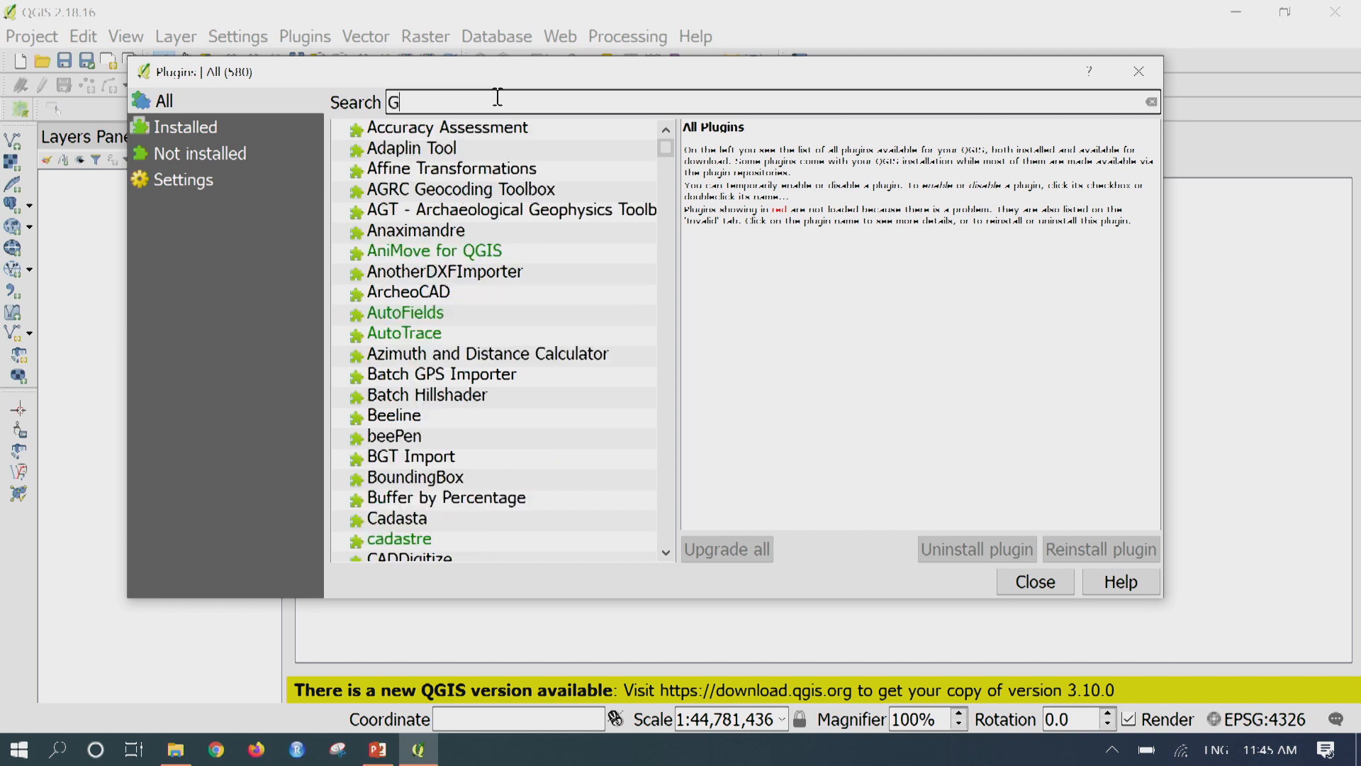
key("BackSpace")
key("BackSpace")
key("BackSpace")
key("BackSpace")
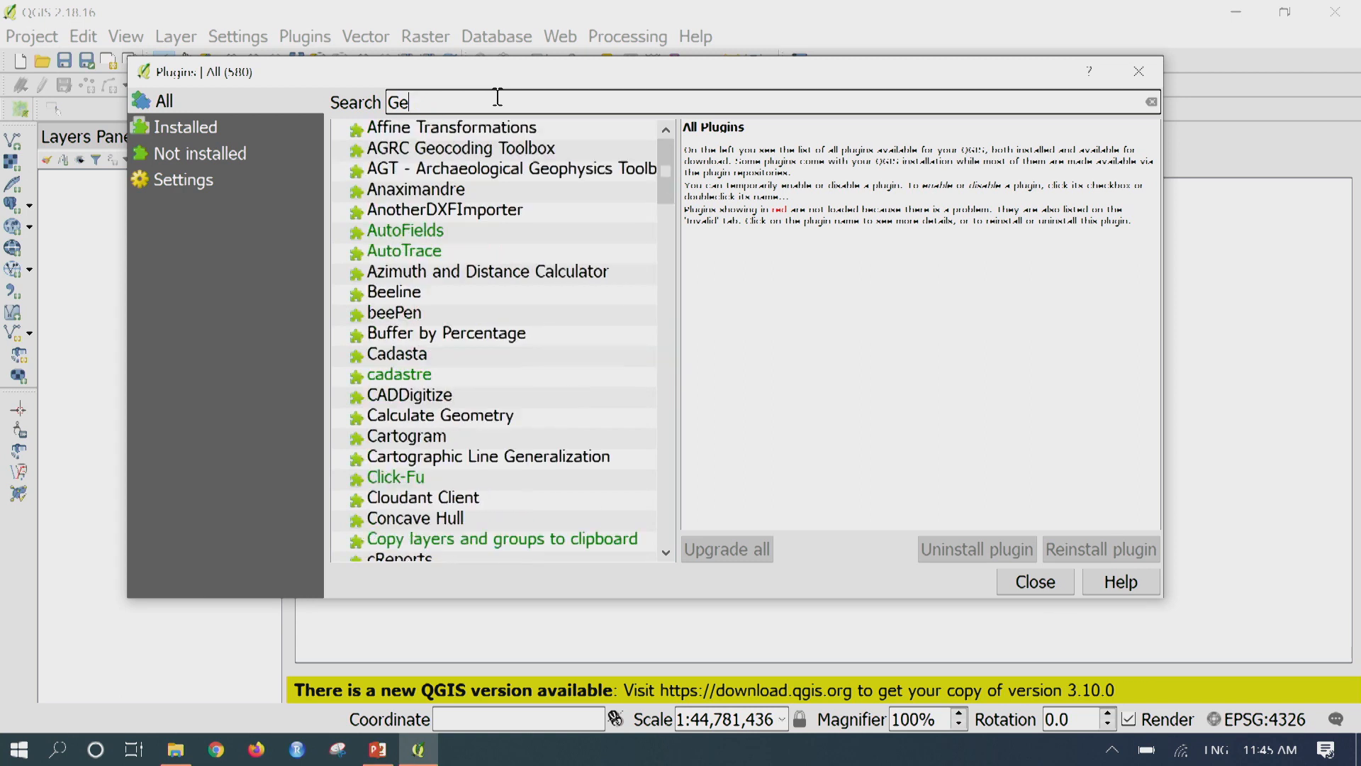
type("ore")
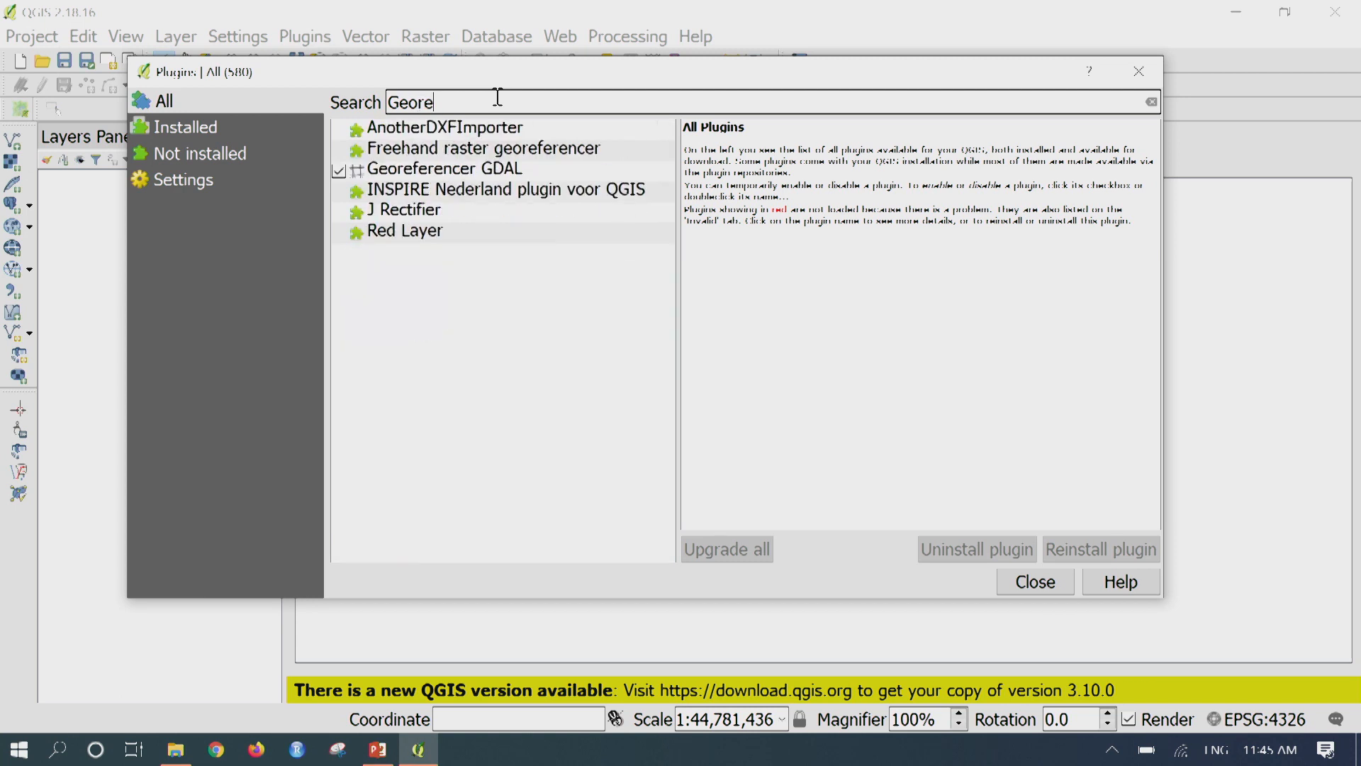
left_click(504, 175)
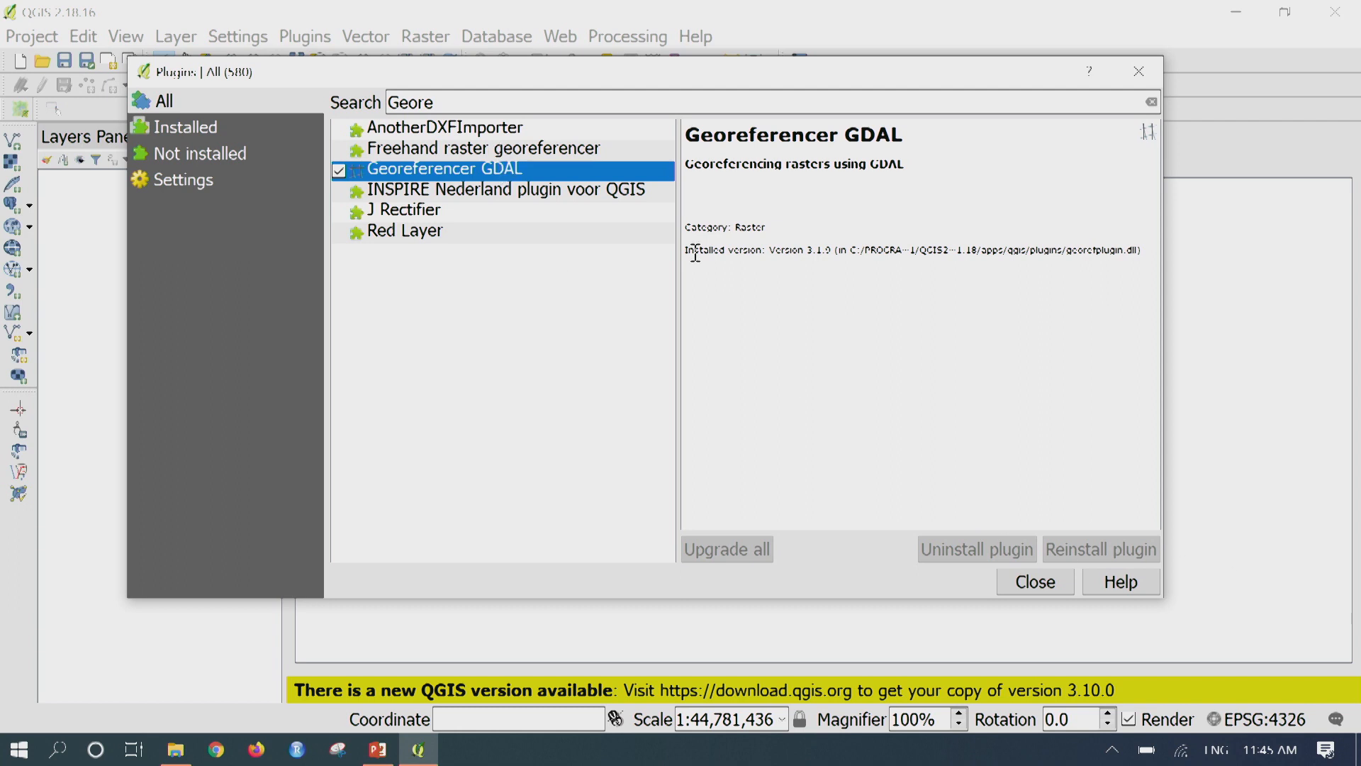
left_click(1036, 582)
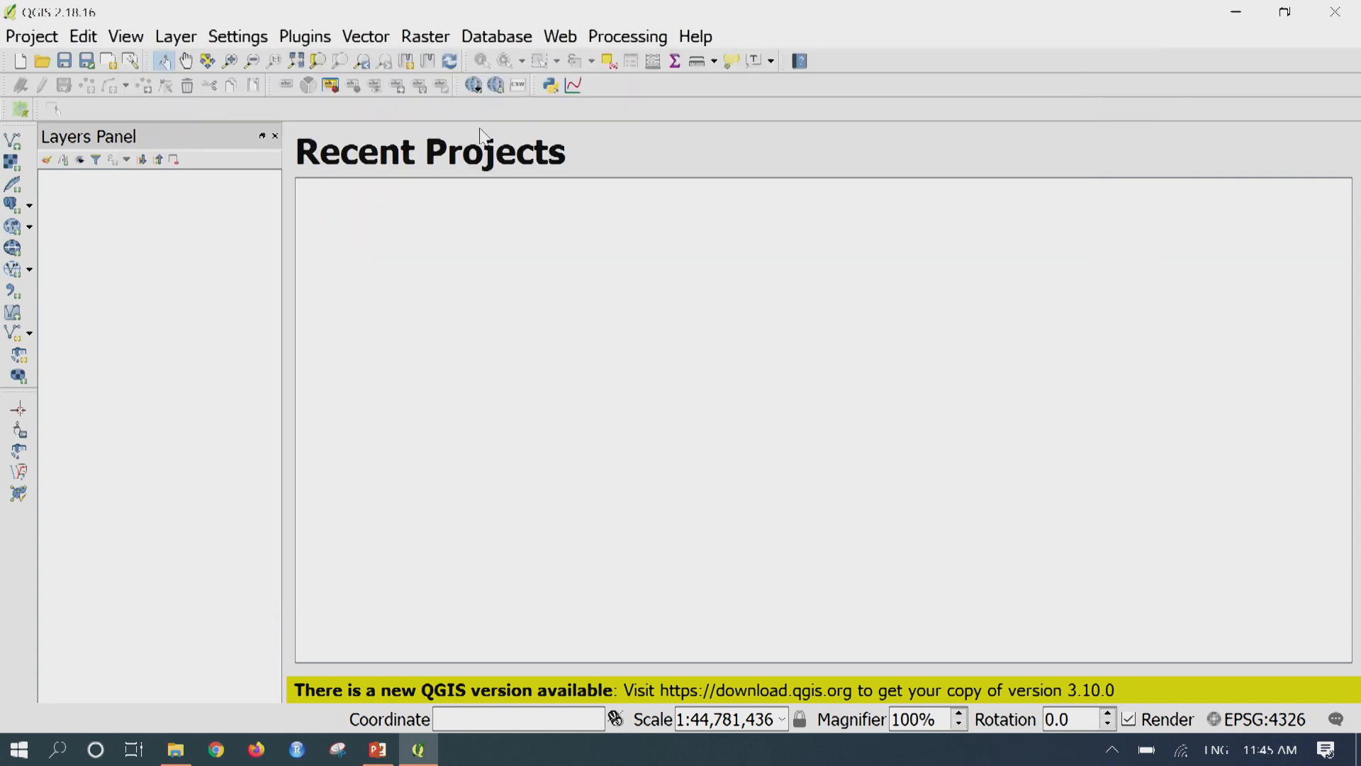
- Open the Georeferencer raster tool to view its empty workspace, and close it again
left_click(440, 40)
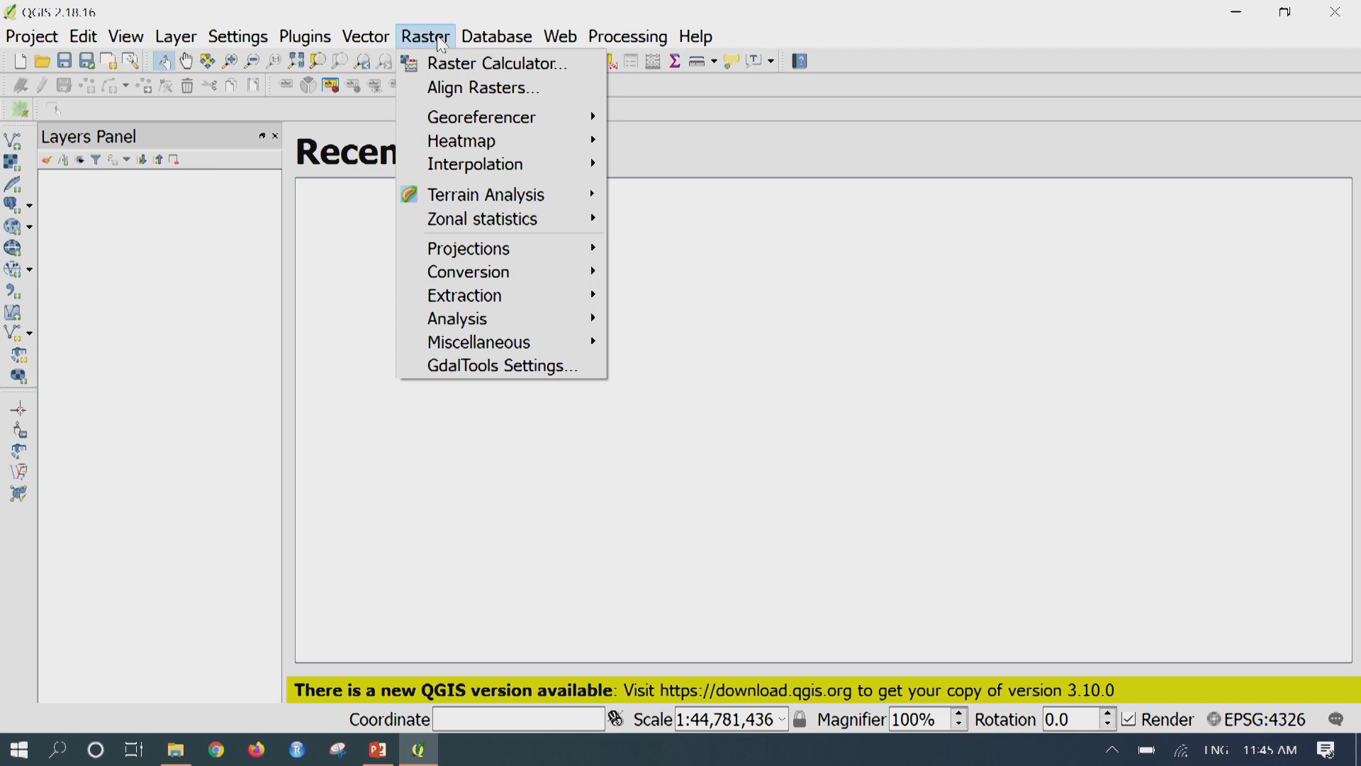
mouse_move(554, 119)
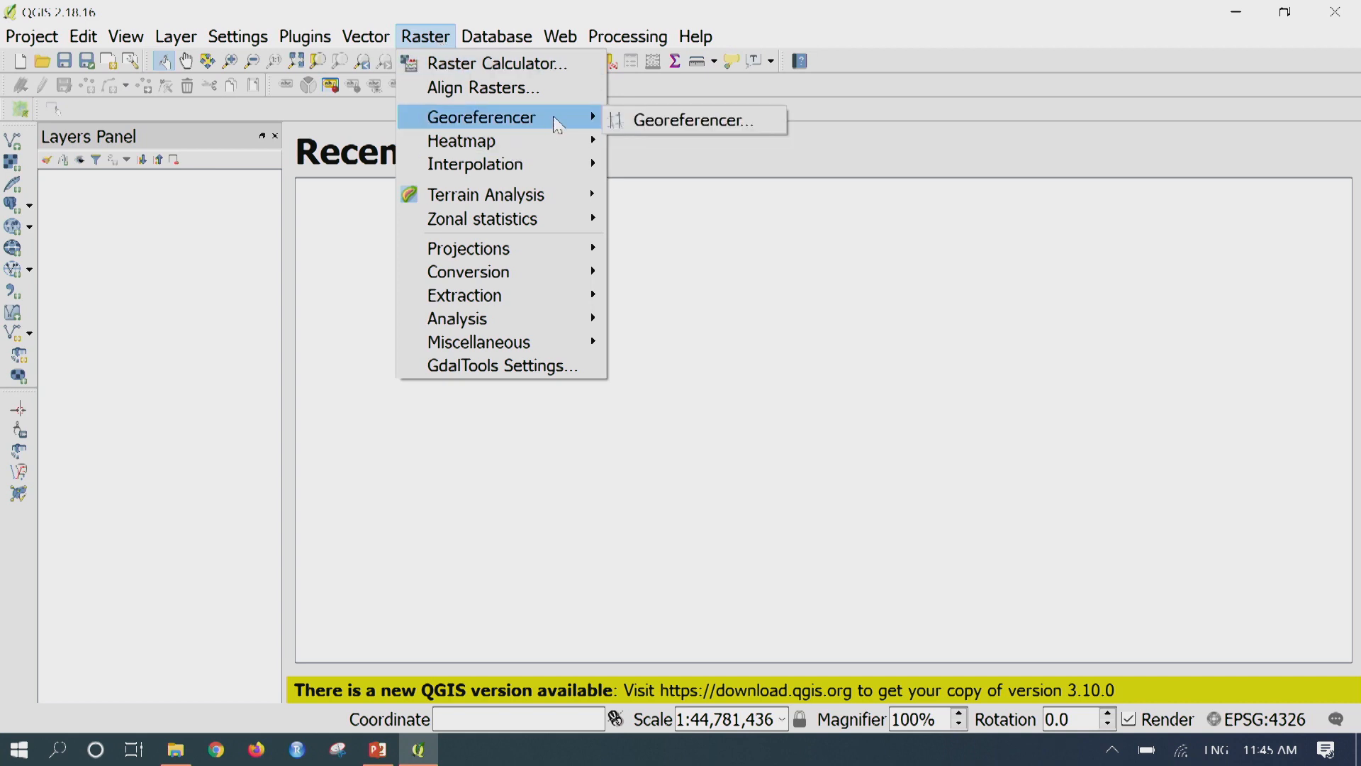
left_click(650, 121)
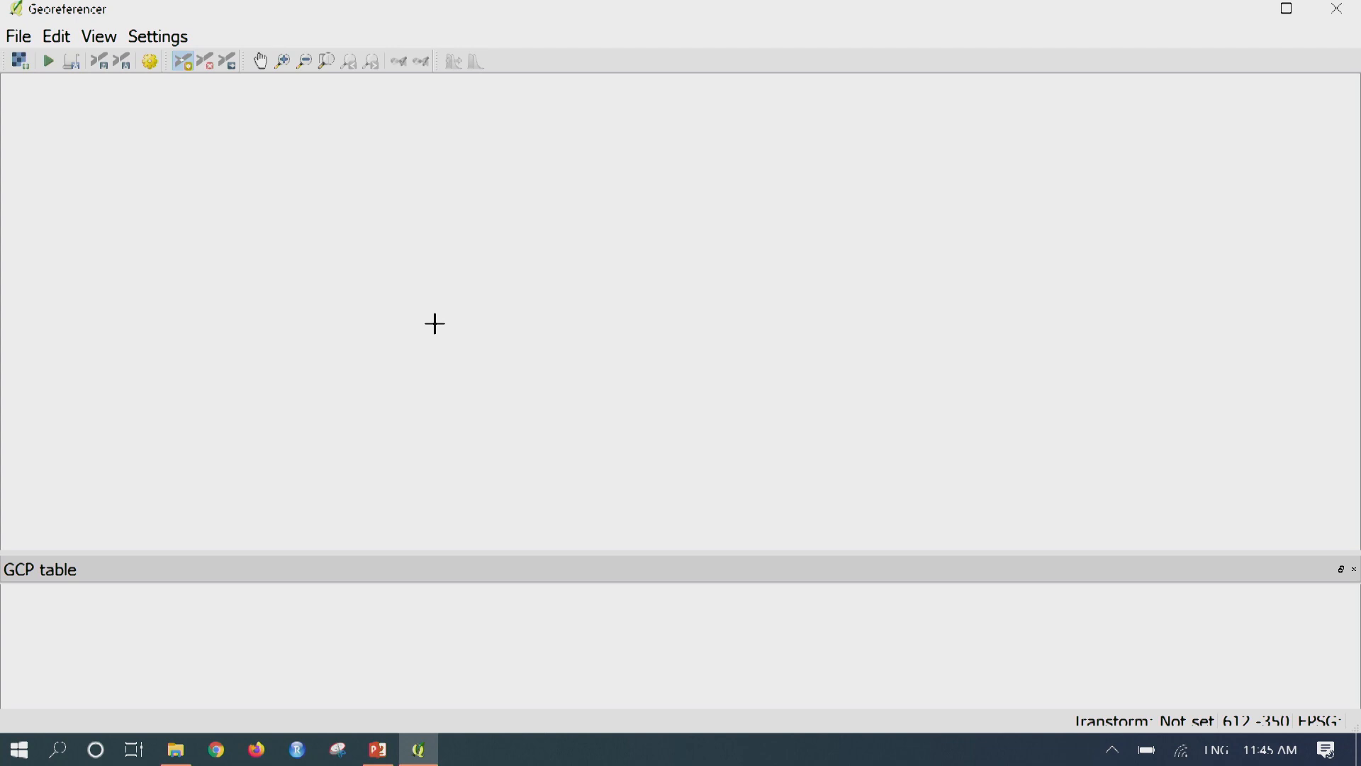
left_click(1337, 9)
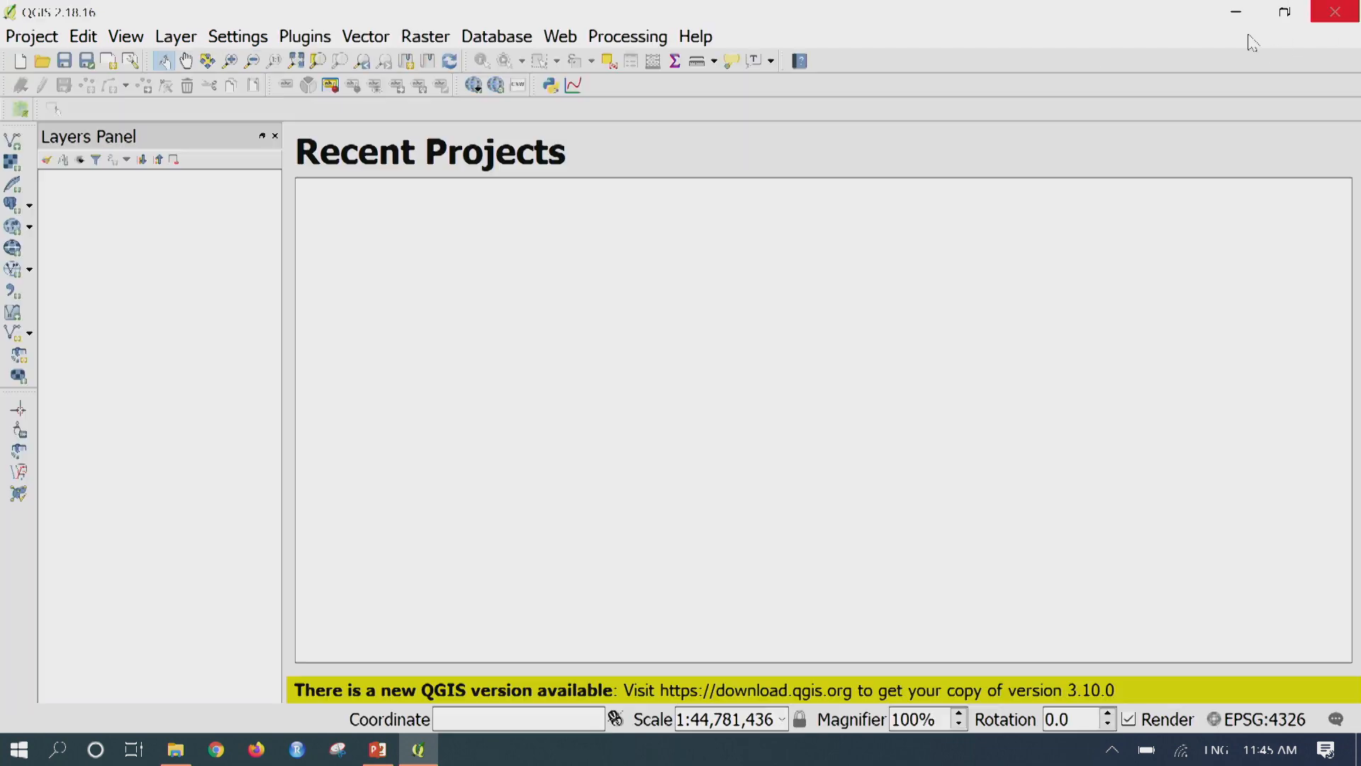
- Search the plugin manager for "Openlay", examine the OpenLayers Plugin details, and close the manager
left_click(305, 36)
left_click(306, 63)
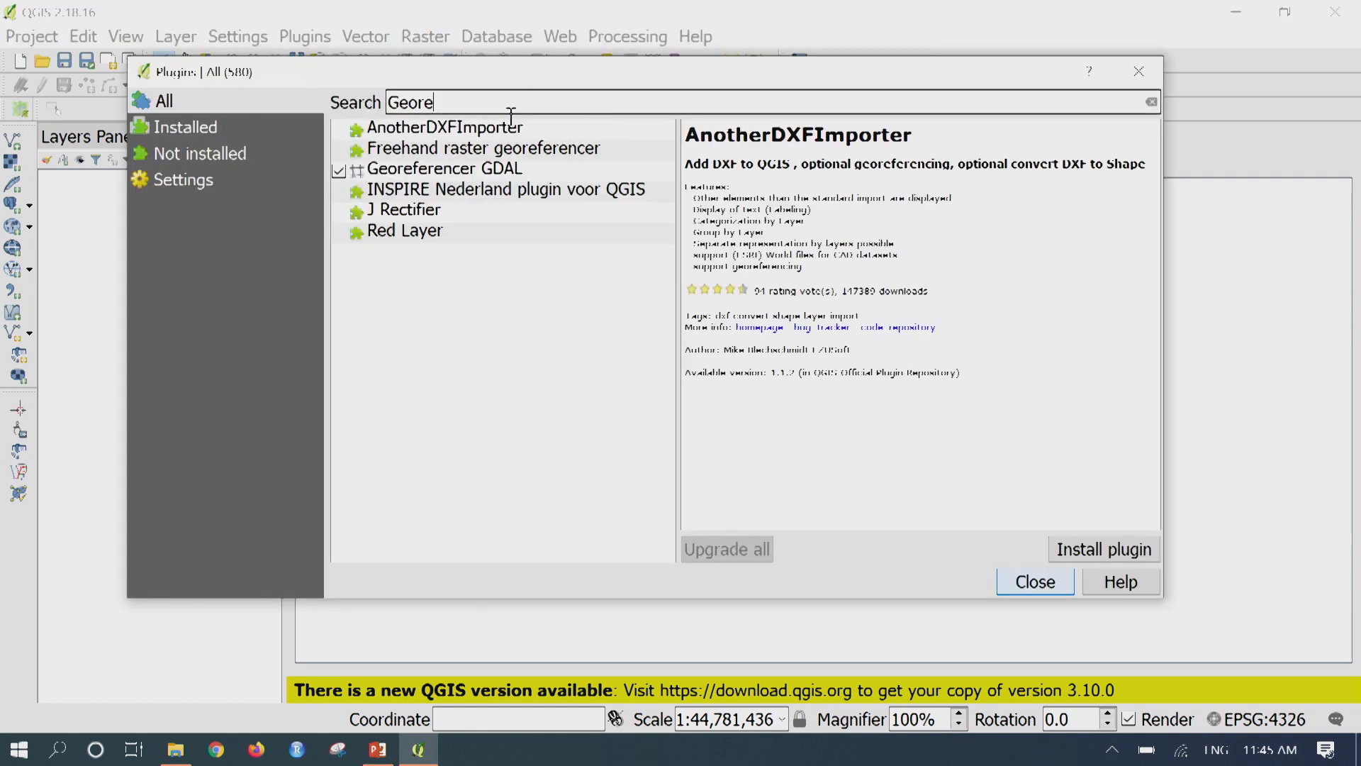
type("Openlay")
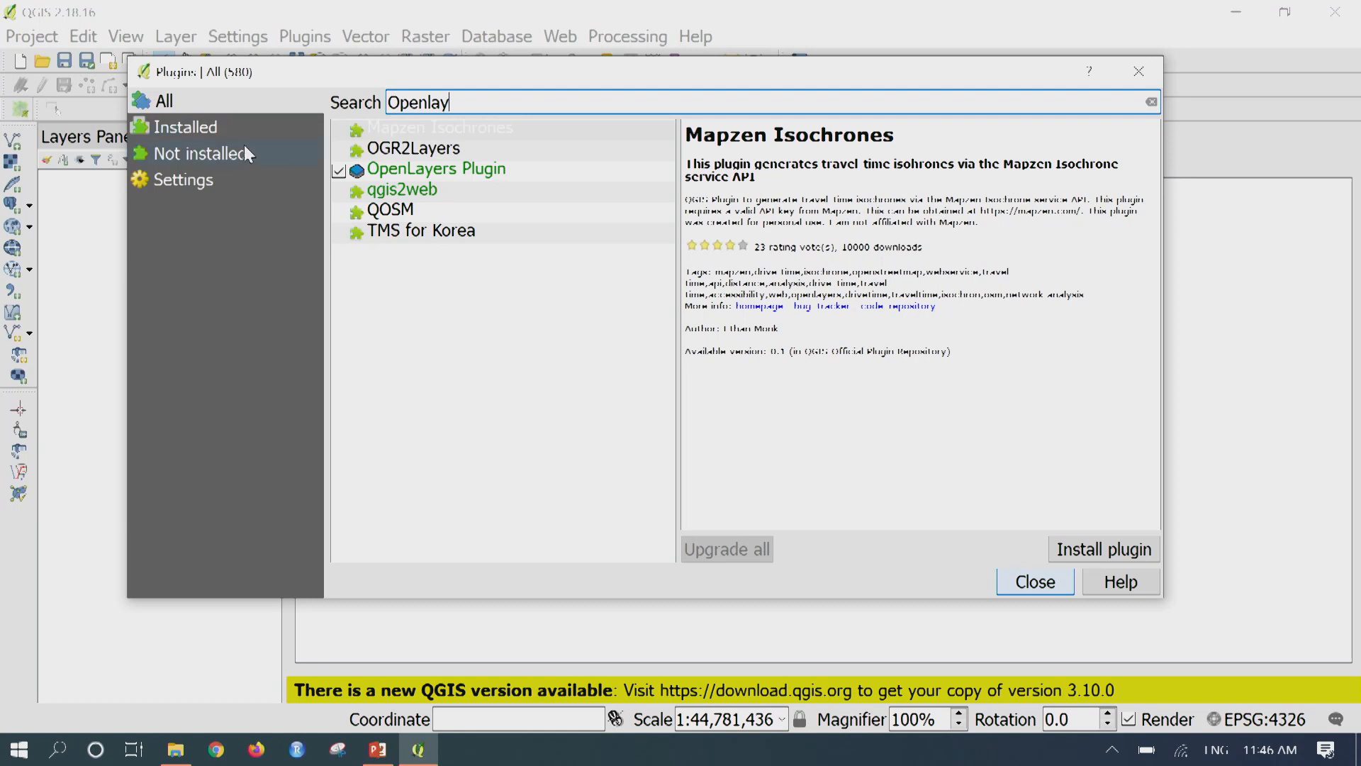
left_click(414, 177)
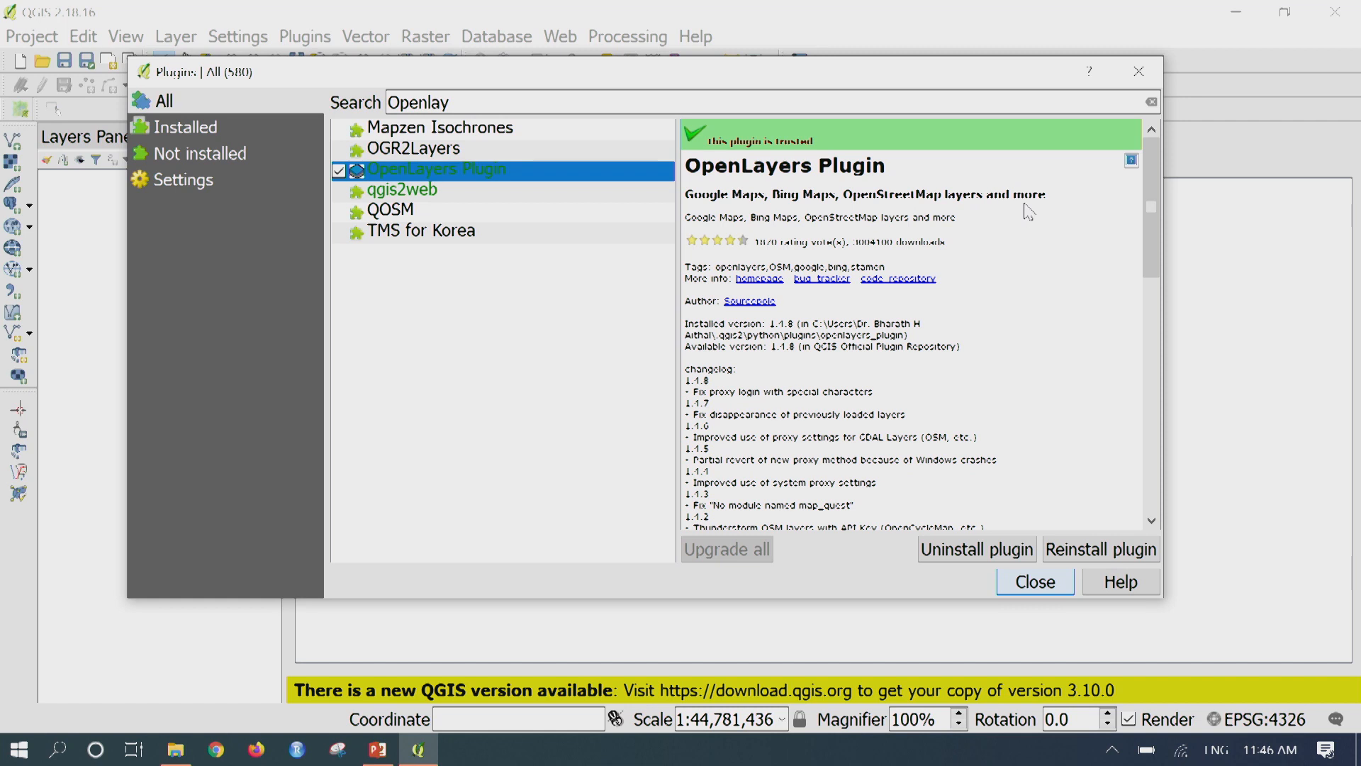
mouse_move(1154, 213)
left_mouse_down()
mouse_move(1152, 232)
mouse_move(1151, 207)
left_mouse_up()
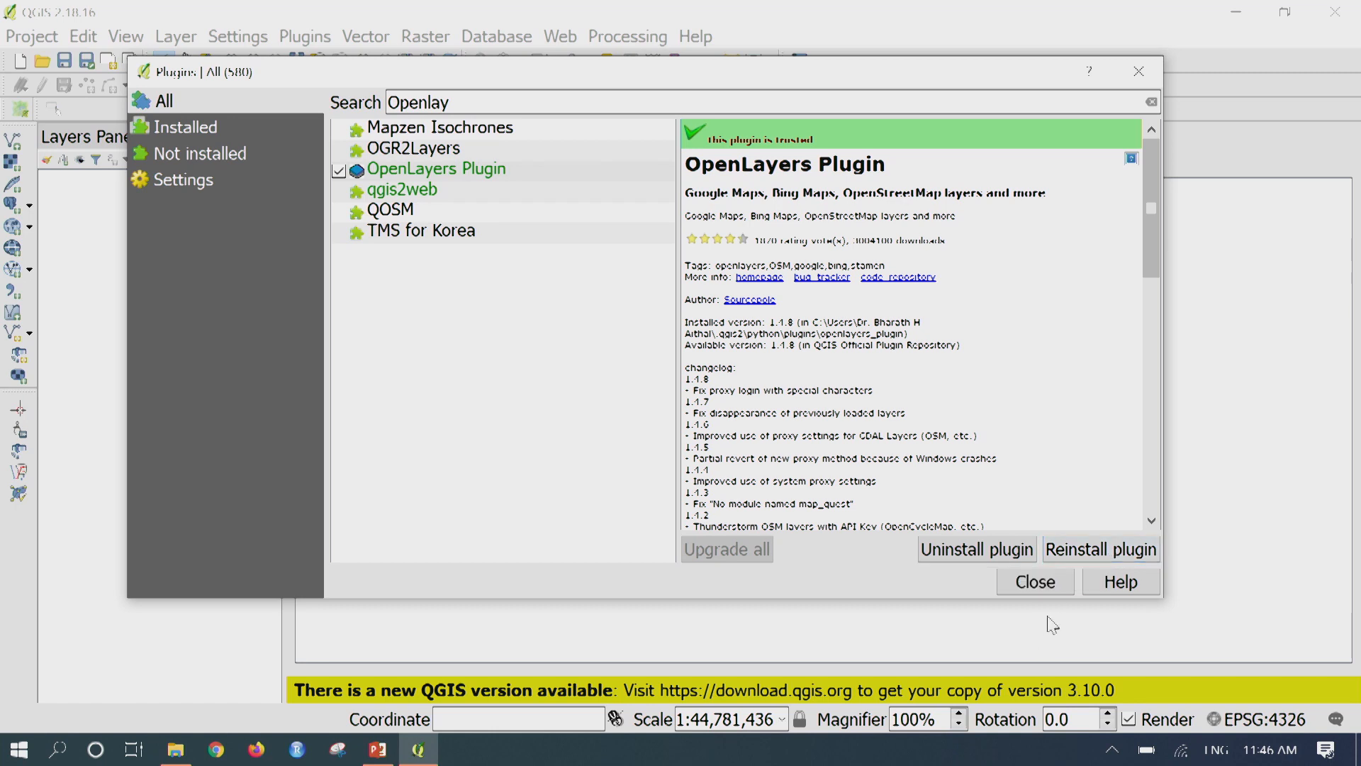
left_click(1059, 592)
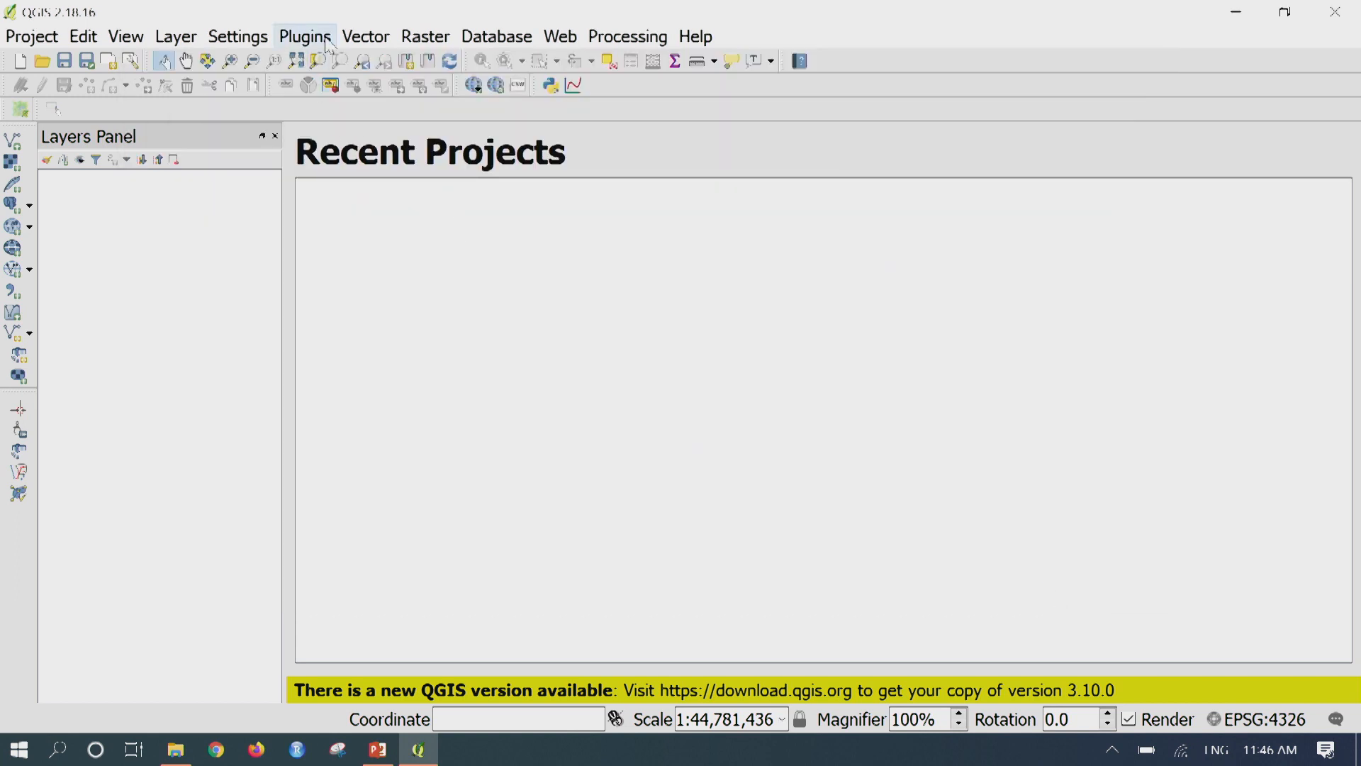
- Add the OpenStreetMap basemap with the OpenLayers plugin and zoom the map in towards South Asia
left_click(567, 41)
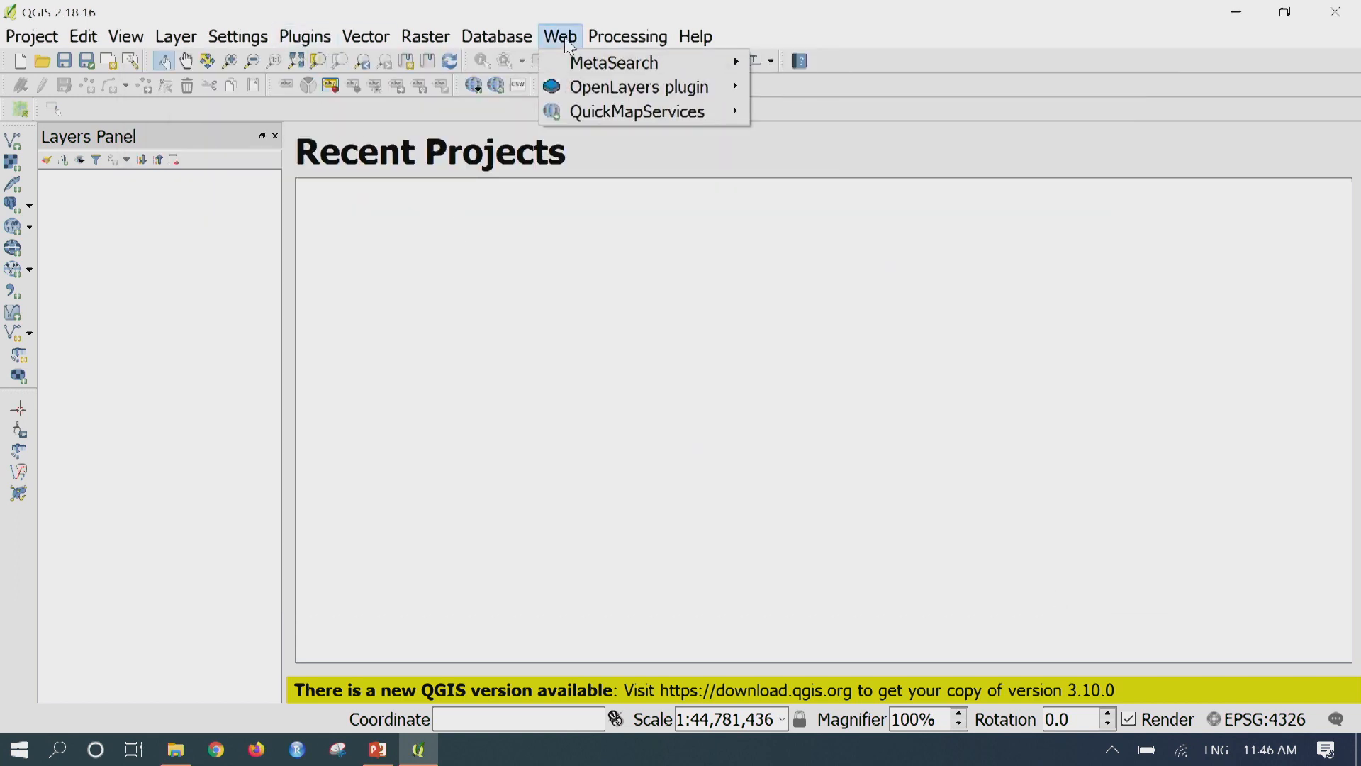
mouse_move(627, 96)
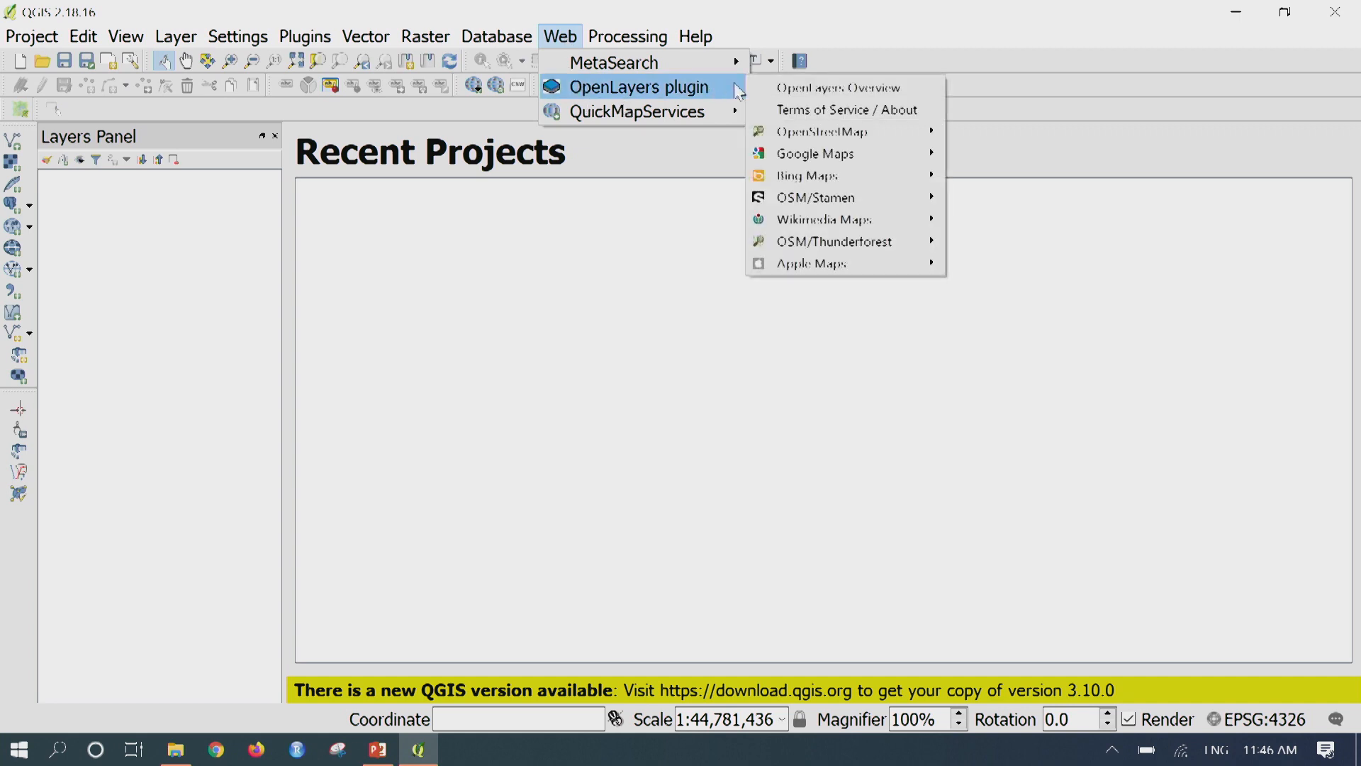
mouse_move(814, 137)
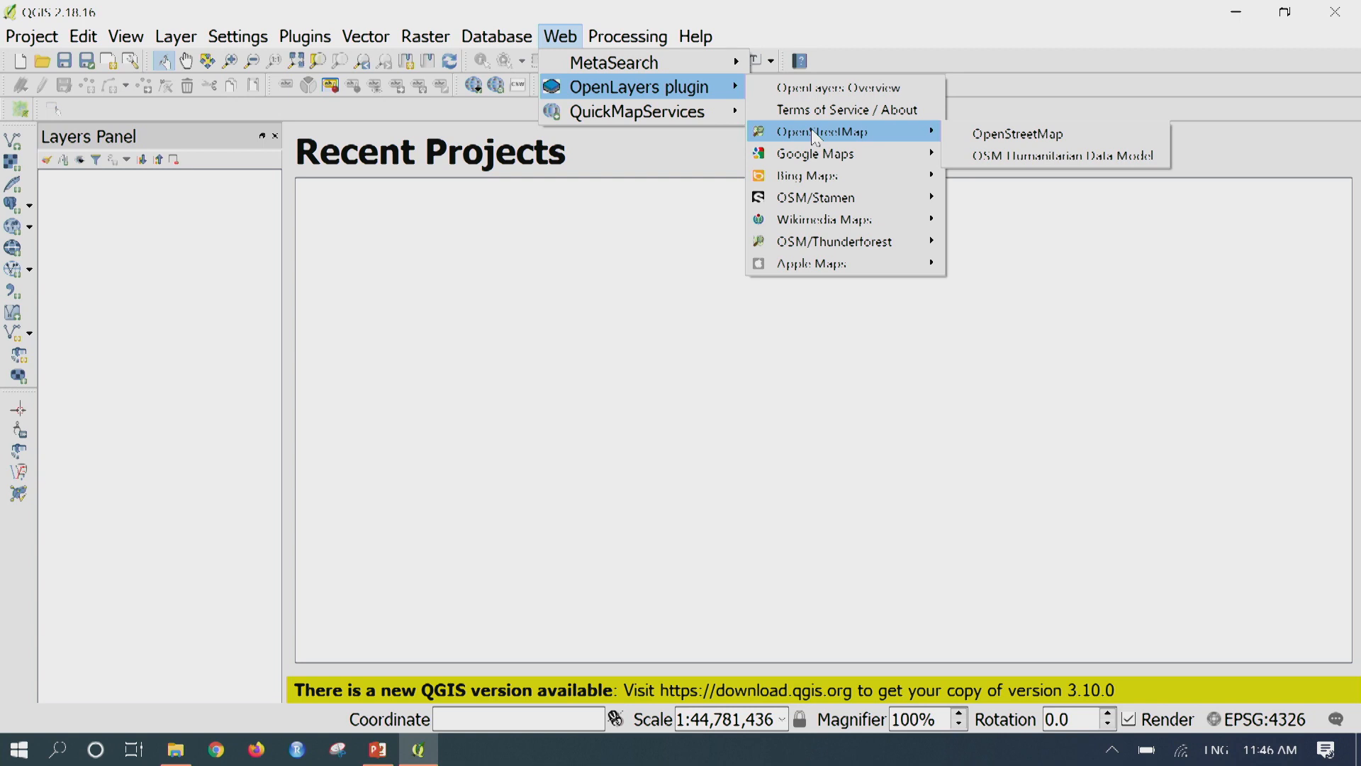
left_click(994, 139)
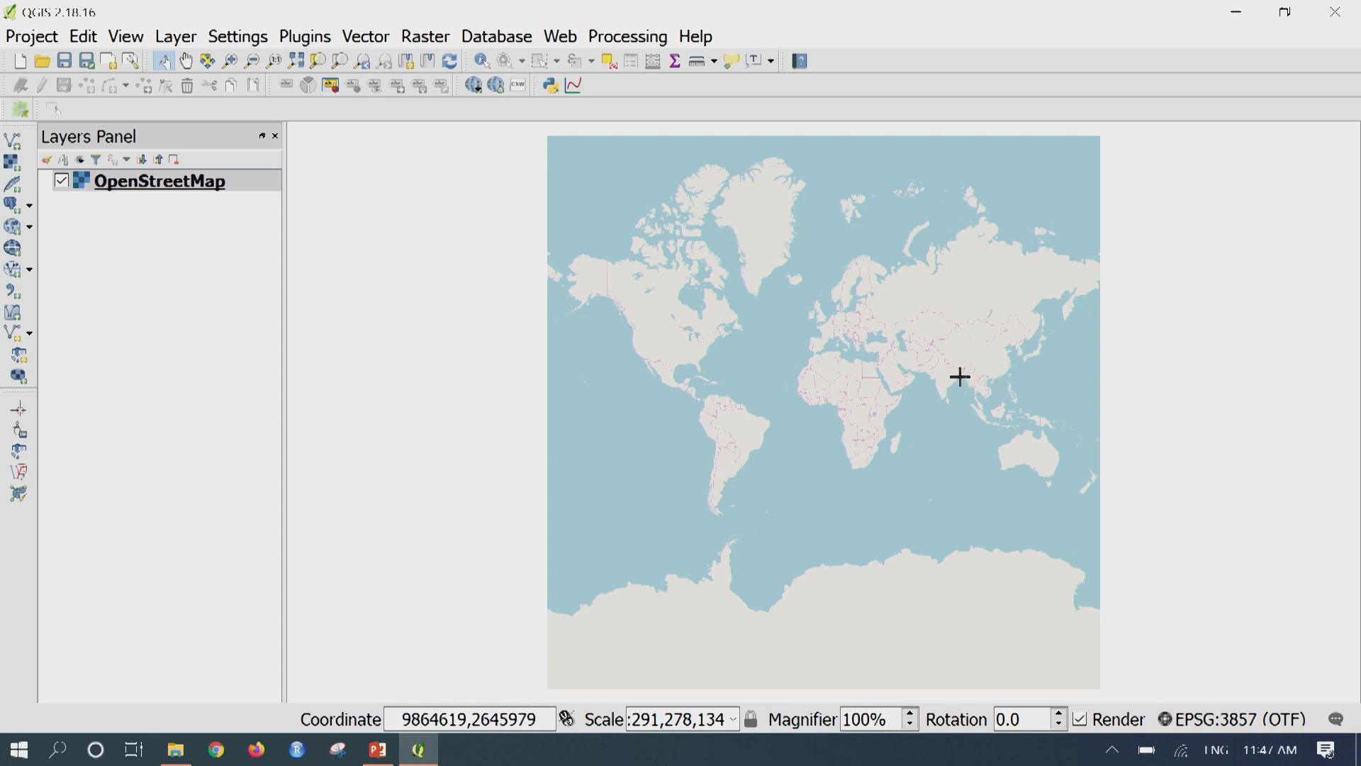
scroll(960, 376, "up", 3)
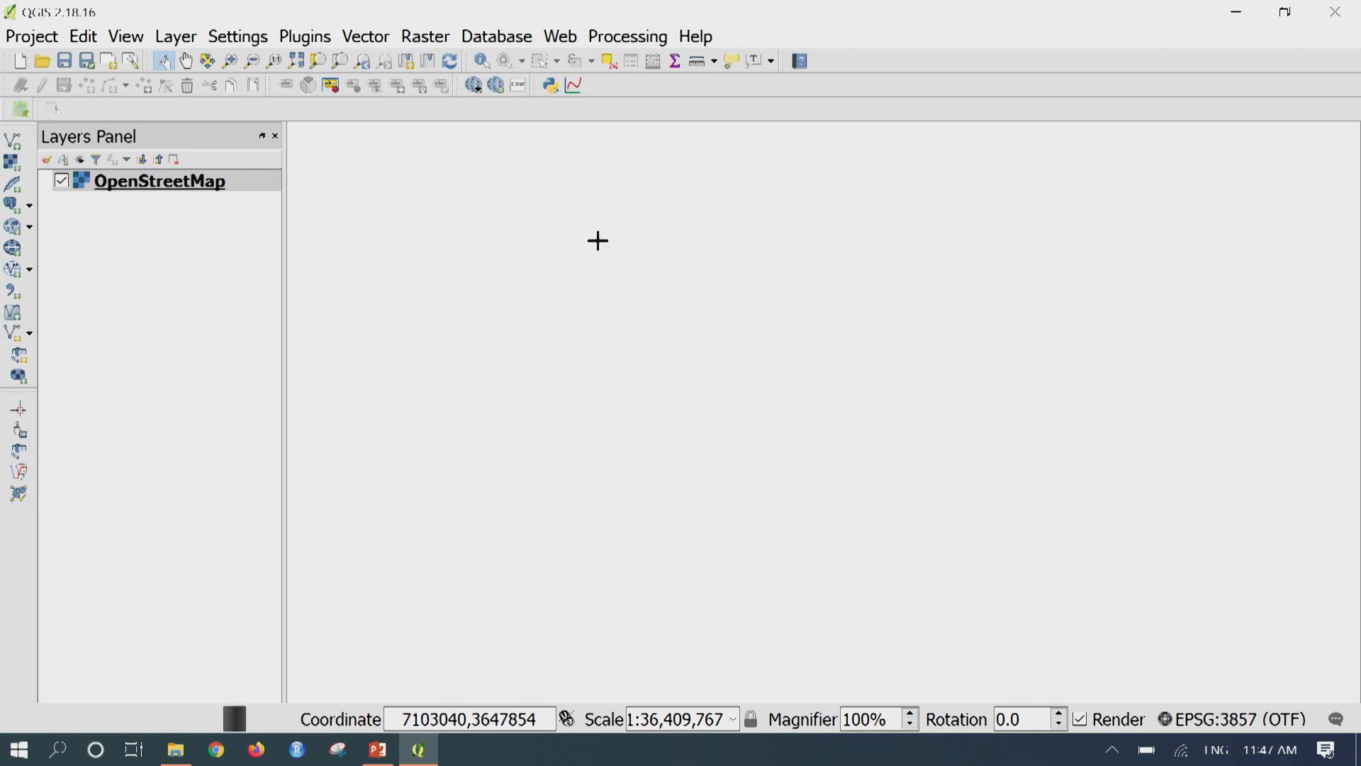
- Start adding a vector layer from file and browse to the Desktop folder NPTEL, Datasets_for_NPTEL, Vector
left_click(175, 37)
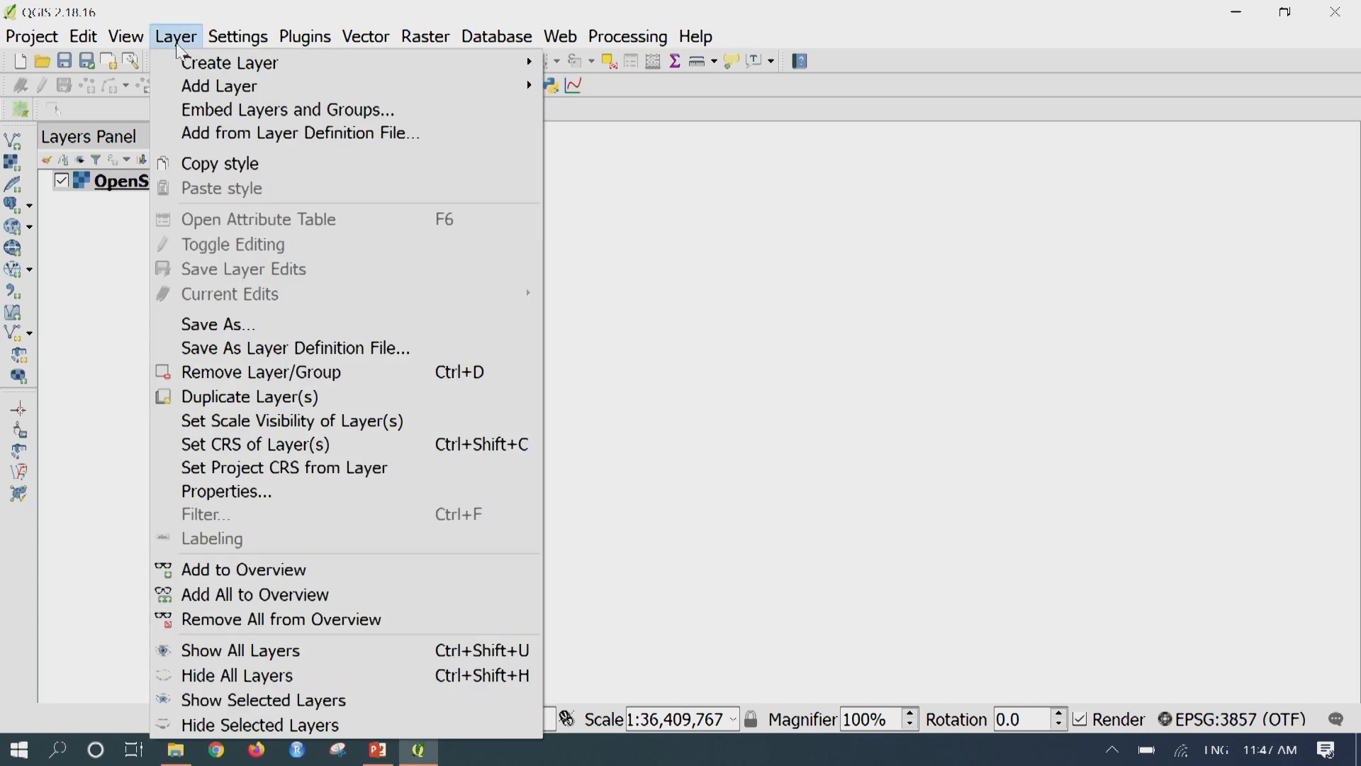
mouse_move(496, 86)
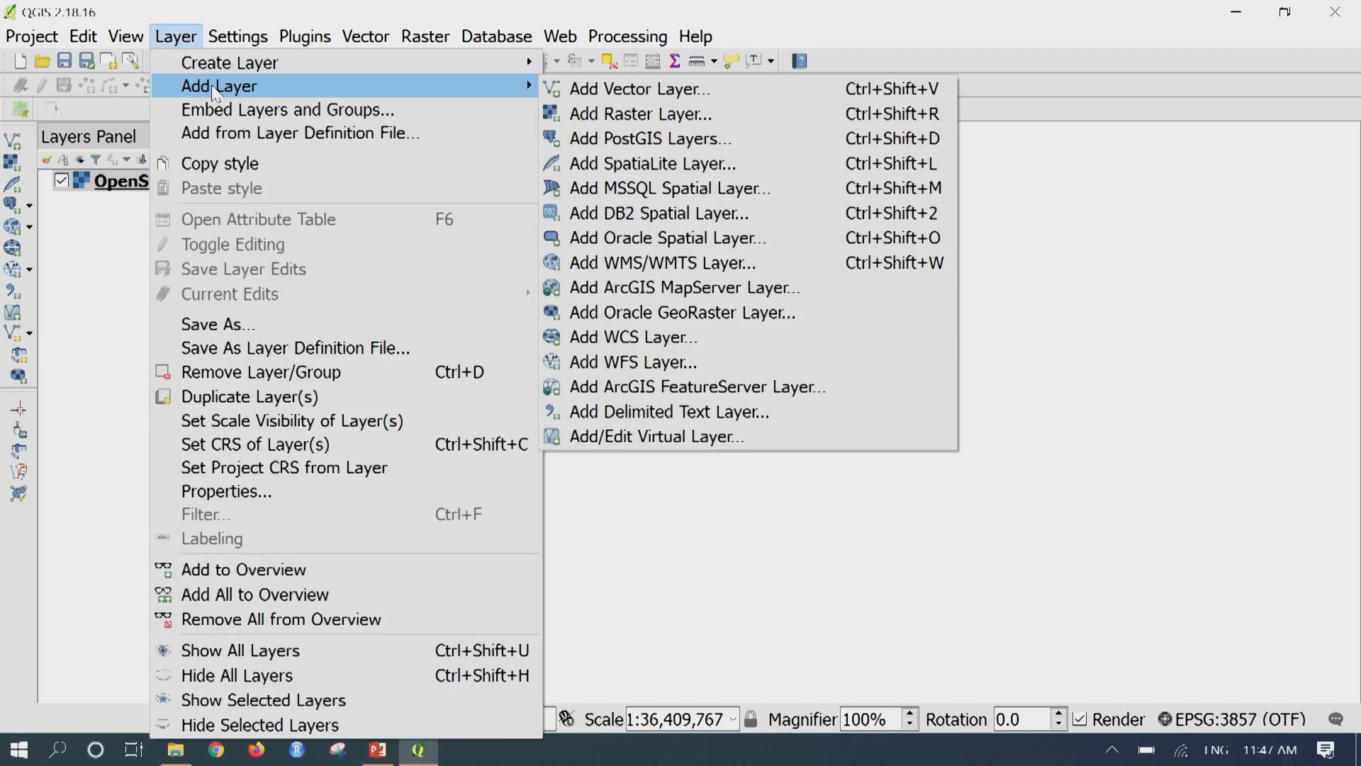
left_click(621, 92)
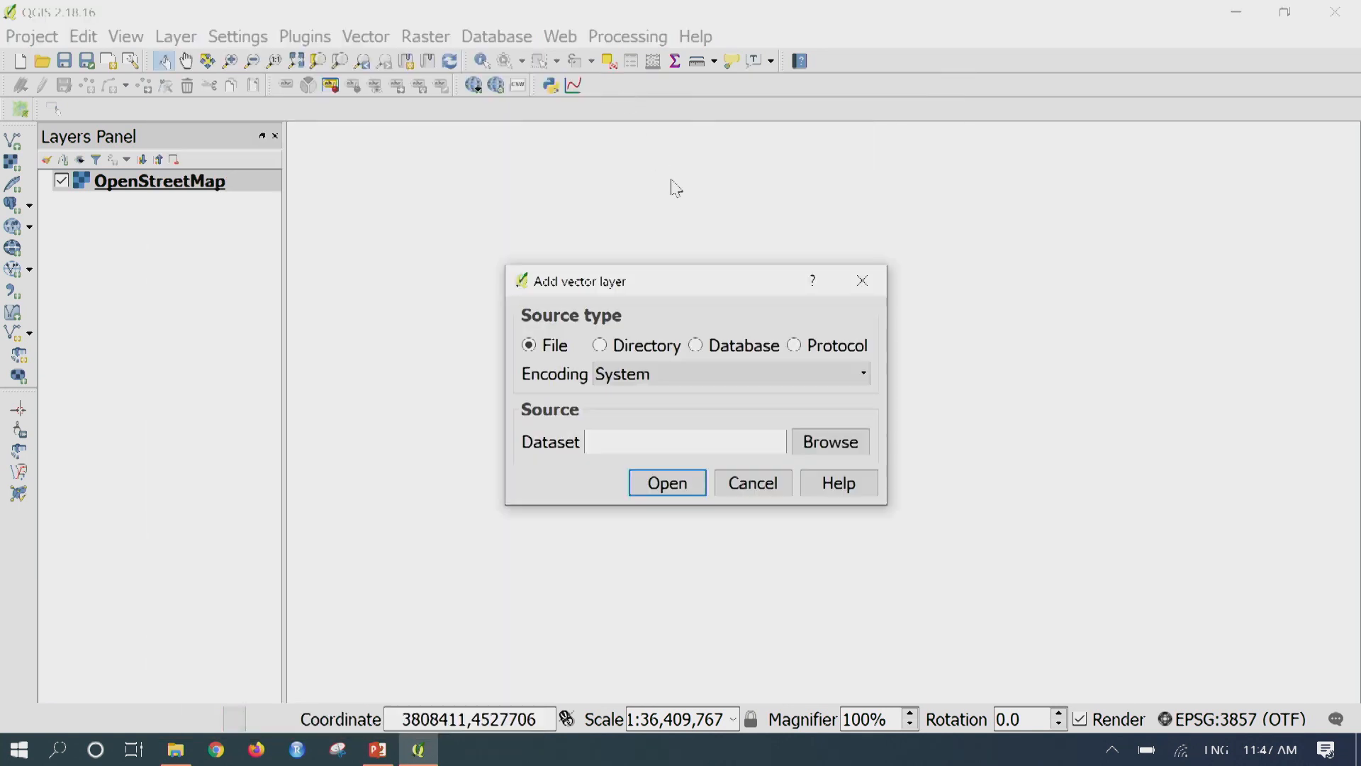
left_click(850, 445)
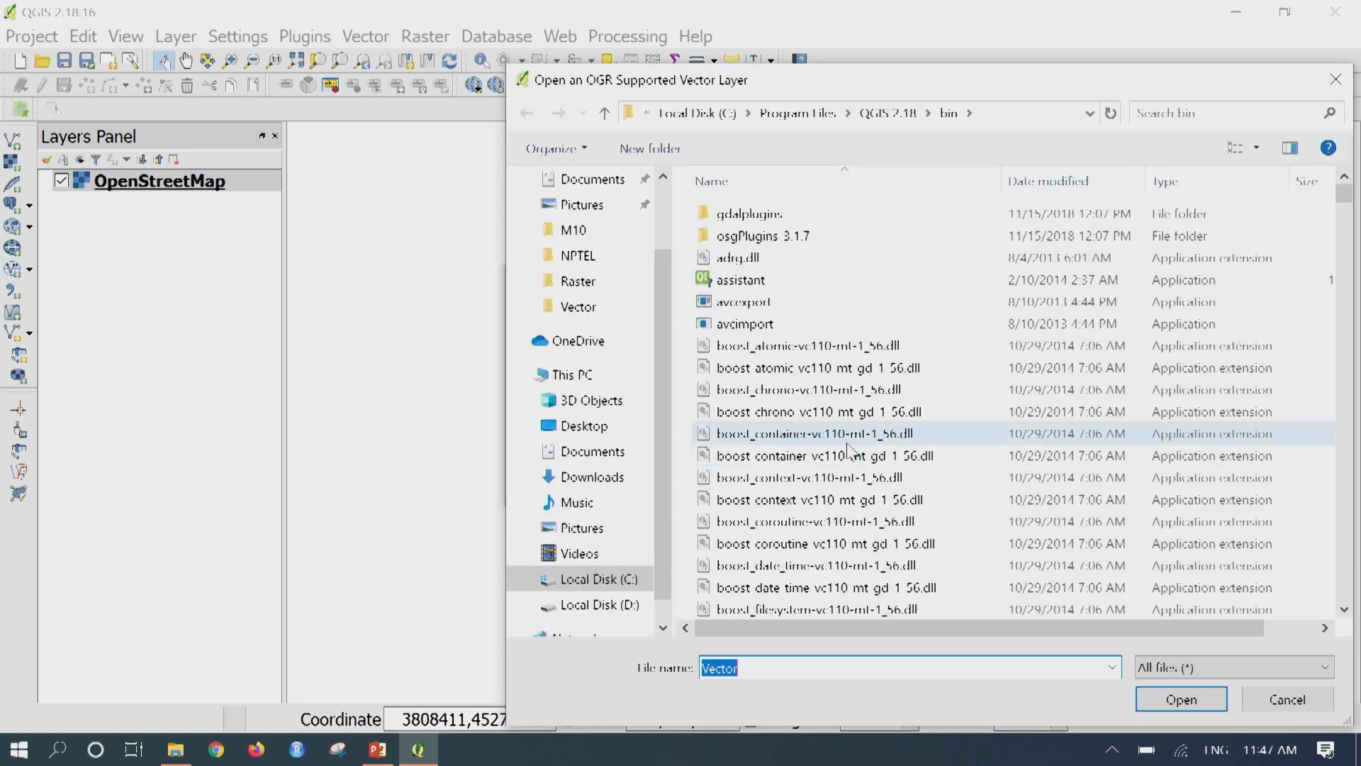
left_click(618, 429)
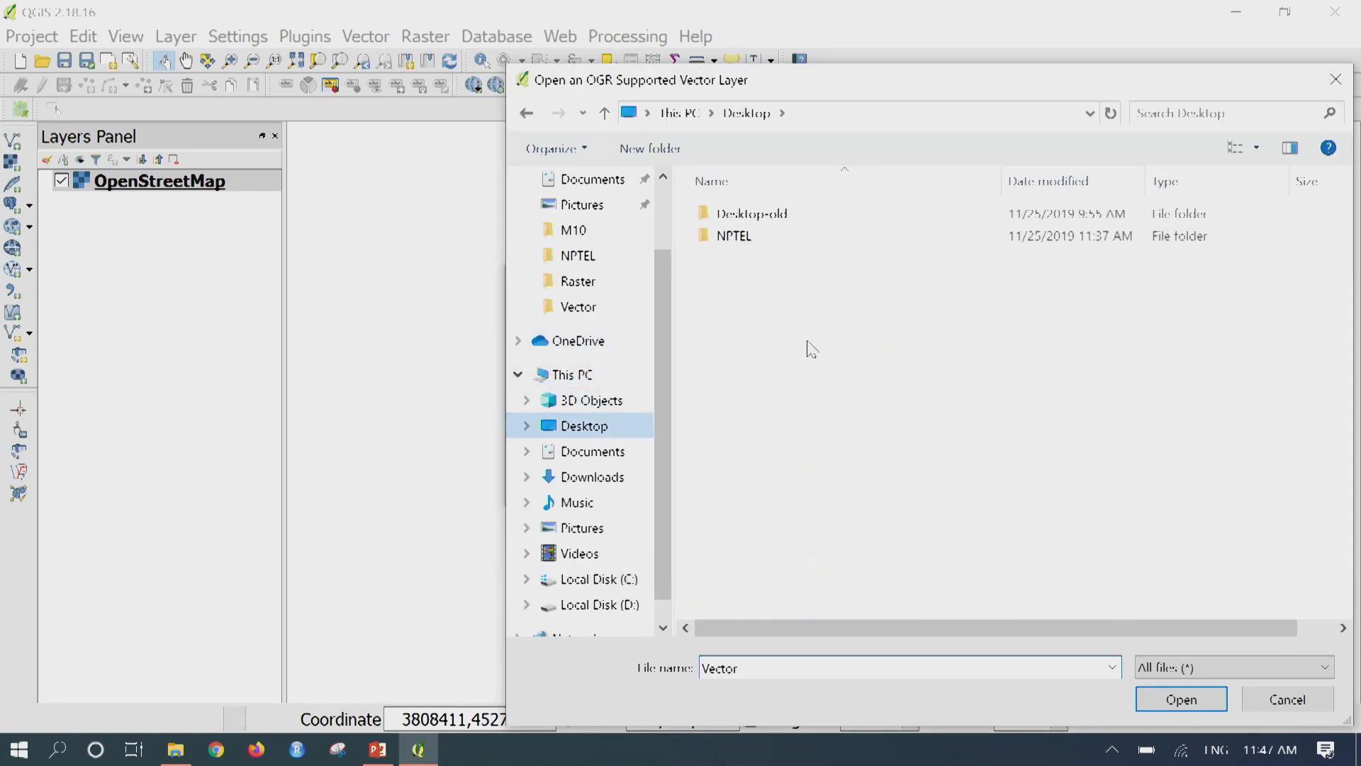
double_click(793, 243)
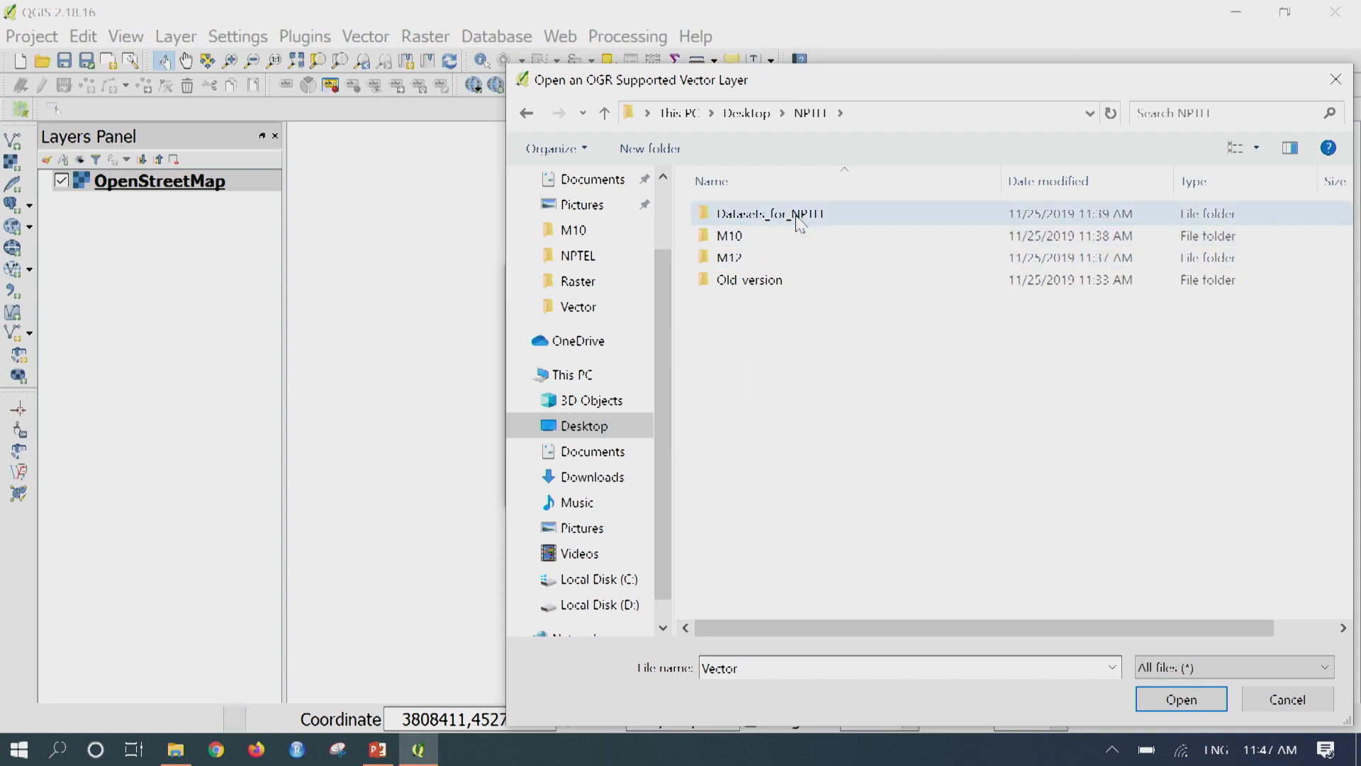
double_click(809, 212)
left_click_drag(902, 79, 677, 41)
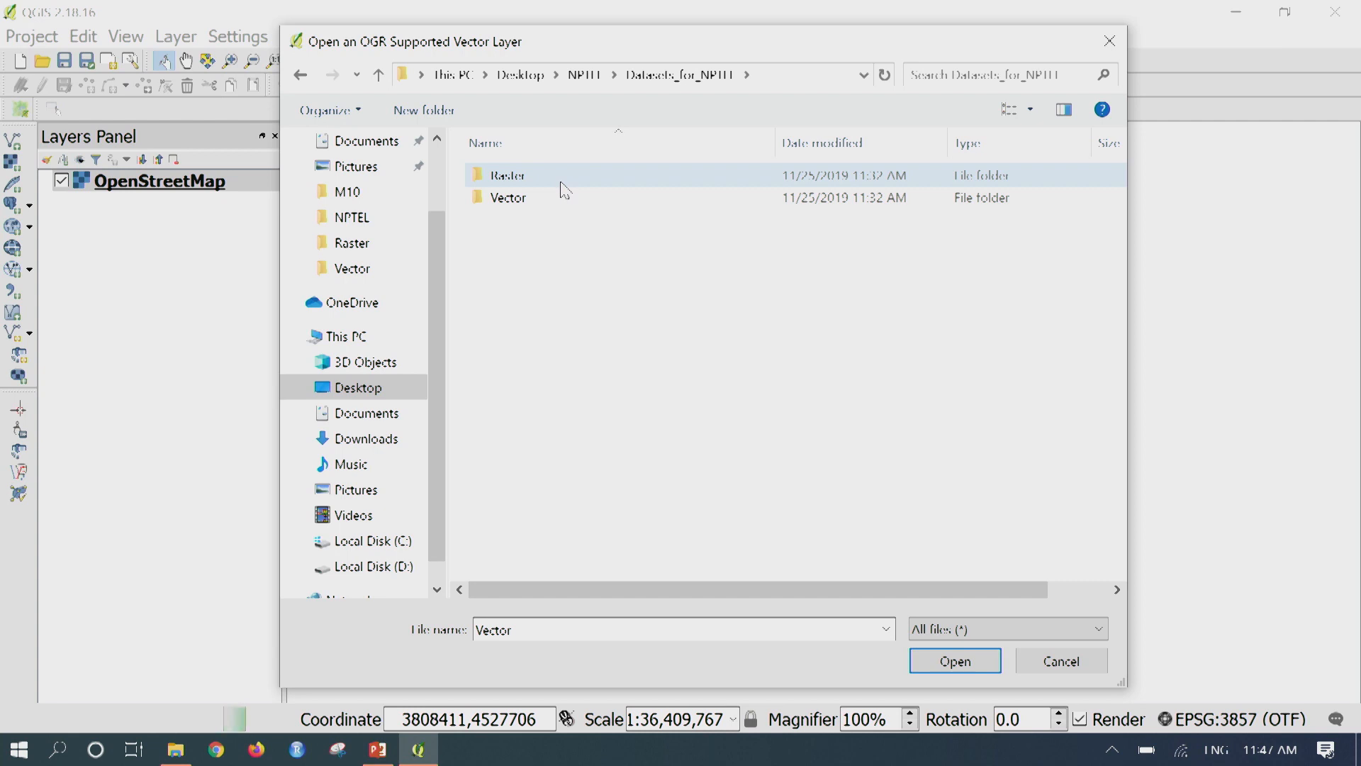
left_click(560, 183)
left_click(561, 201)
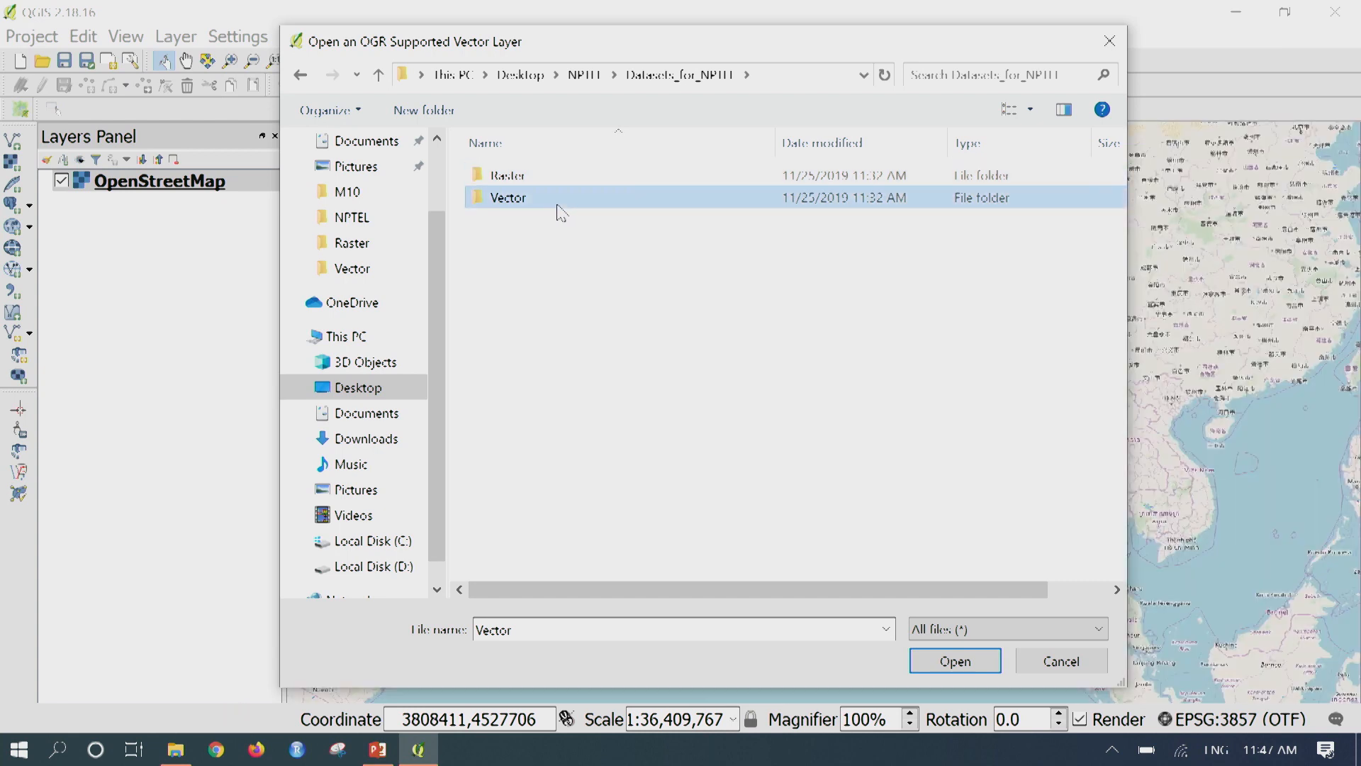
double_click(558, 198)
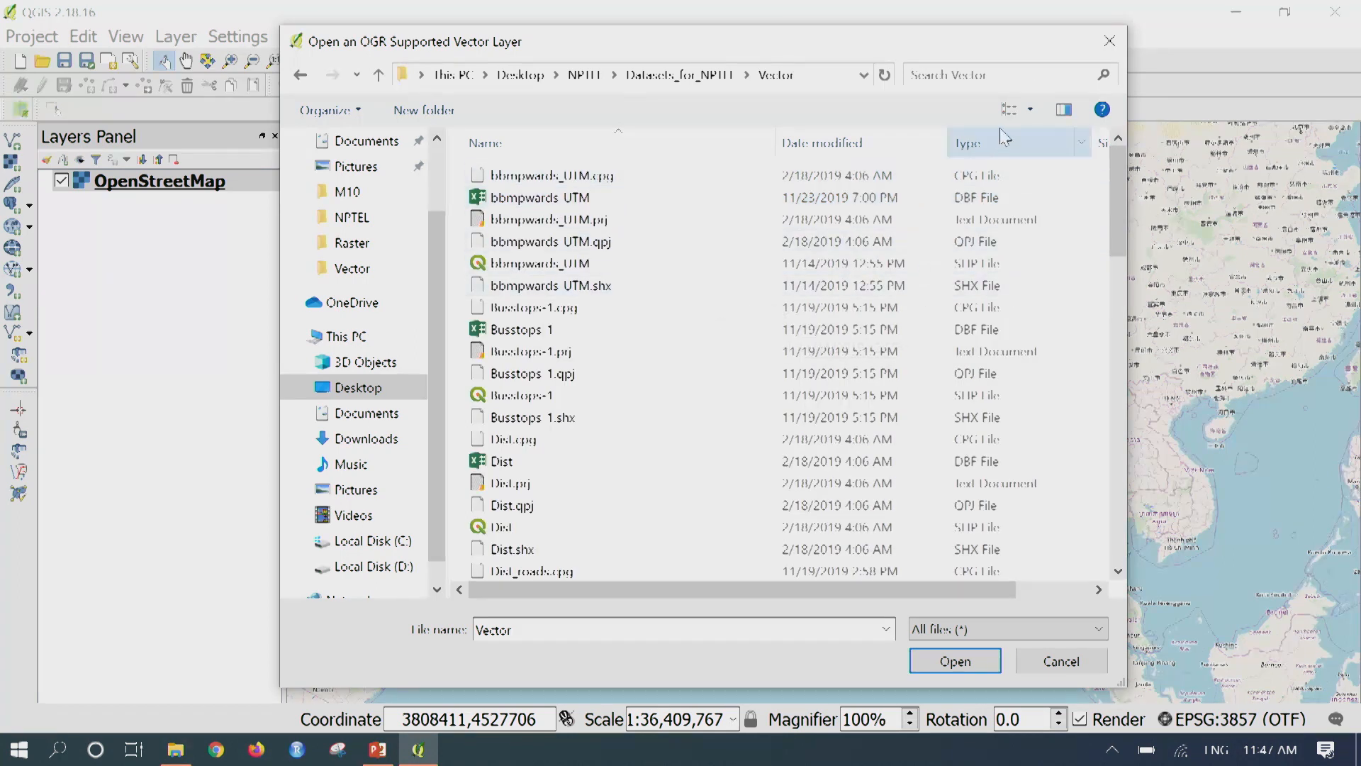
- Show the folder's files in a compact list and load the Kolkata_city_wgs84 shapefile as a vector layer
left_click(1032, 115)
left_click(1106, 174)
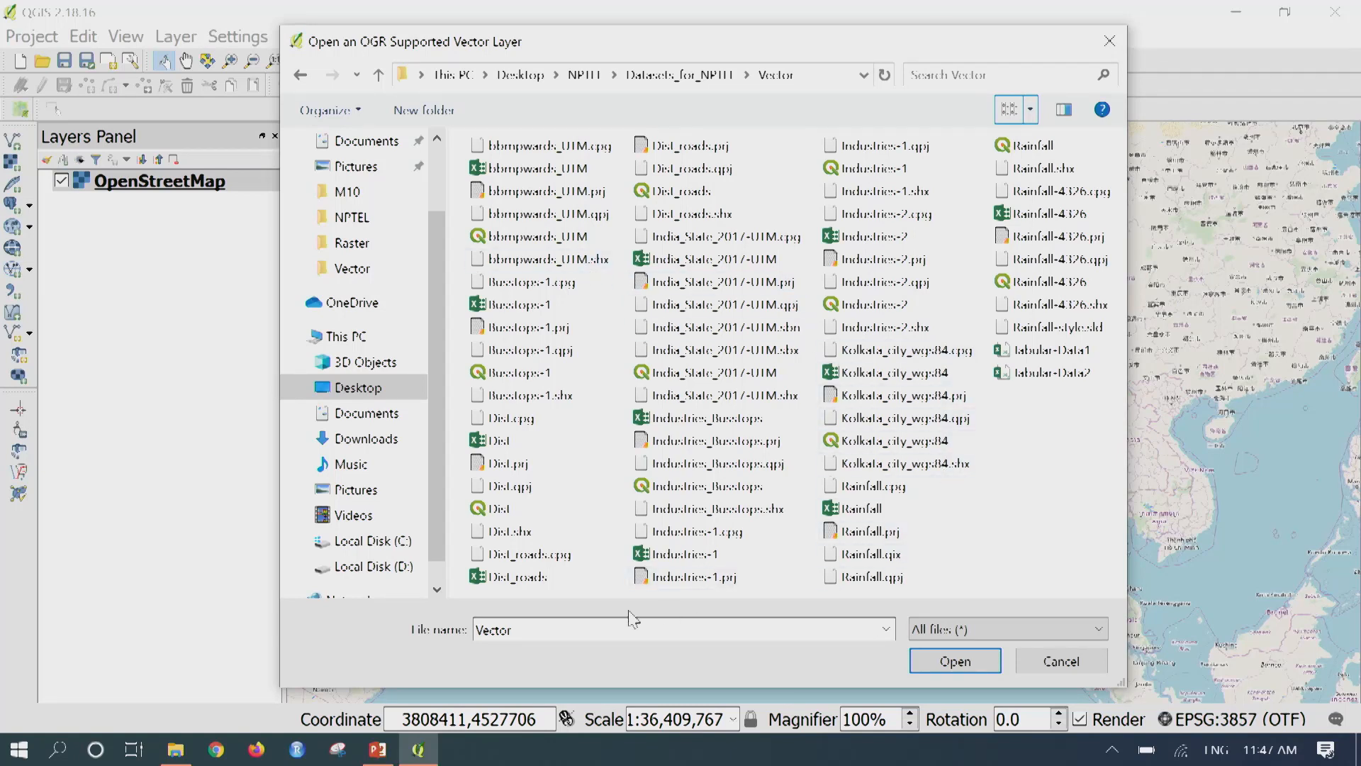
left_click(933, 445)
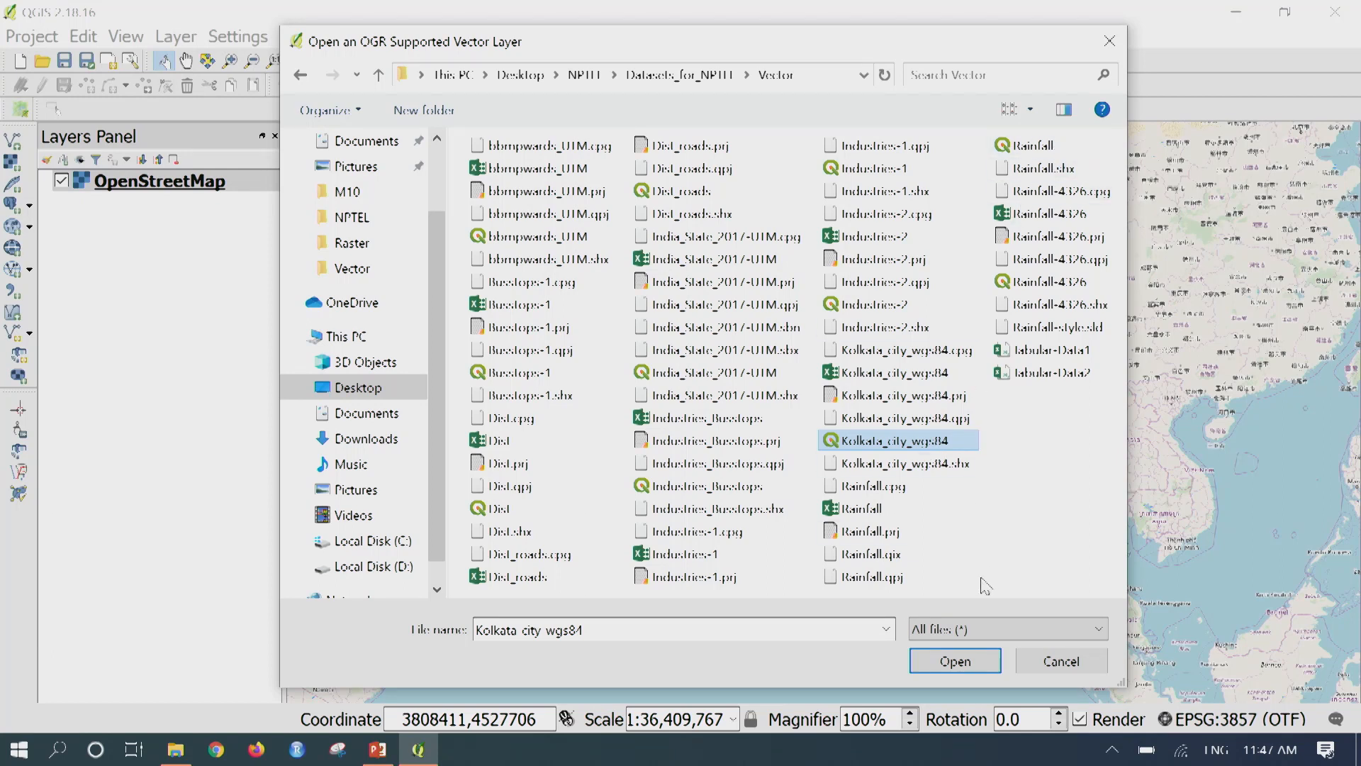
left_click(971, 652)
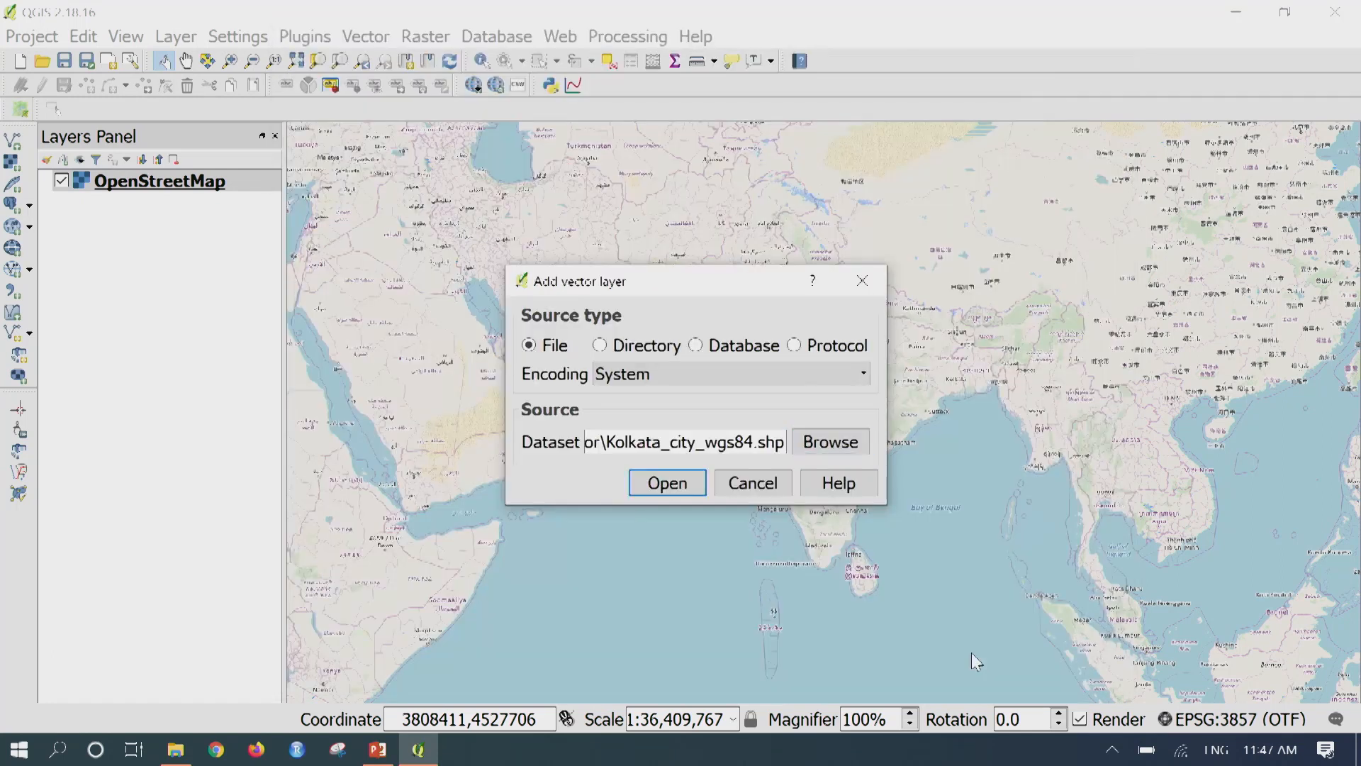
left_click(667, 483)
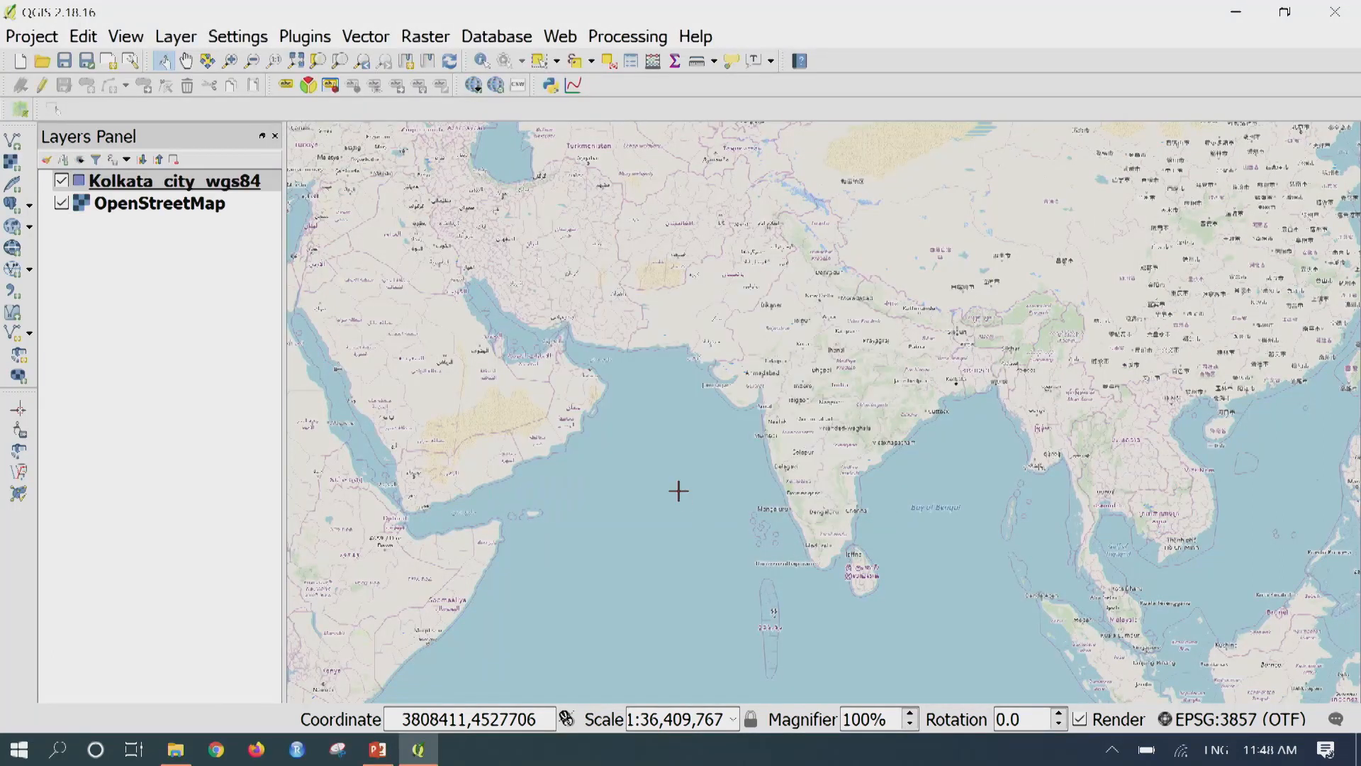
- Zoom the map to the extent of the Kolkata_city_wgs84 layer and slightly widen the Layers Panel
right_click(228, 186)
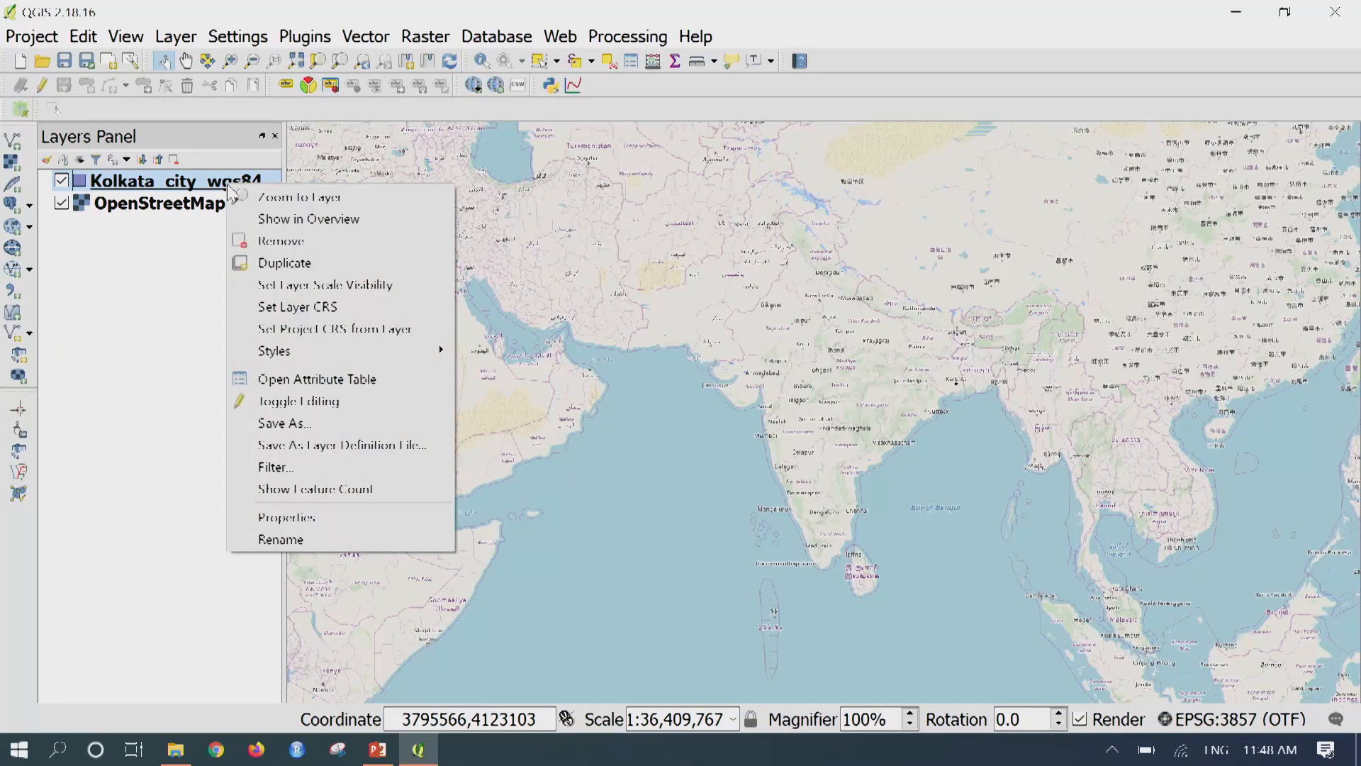
left_click(337, 205)
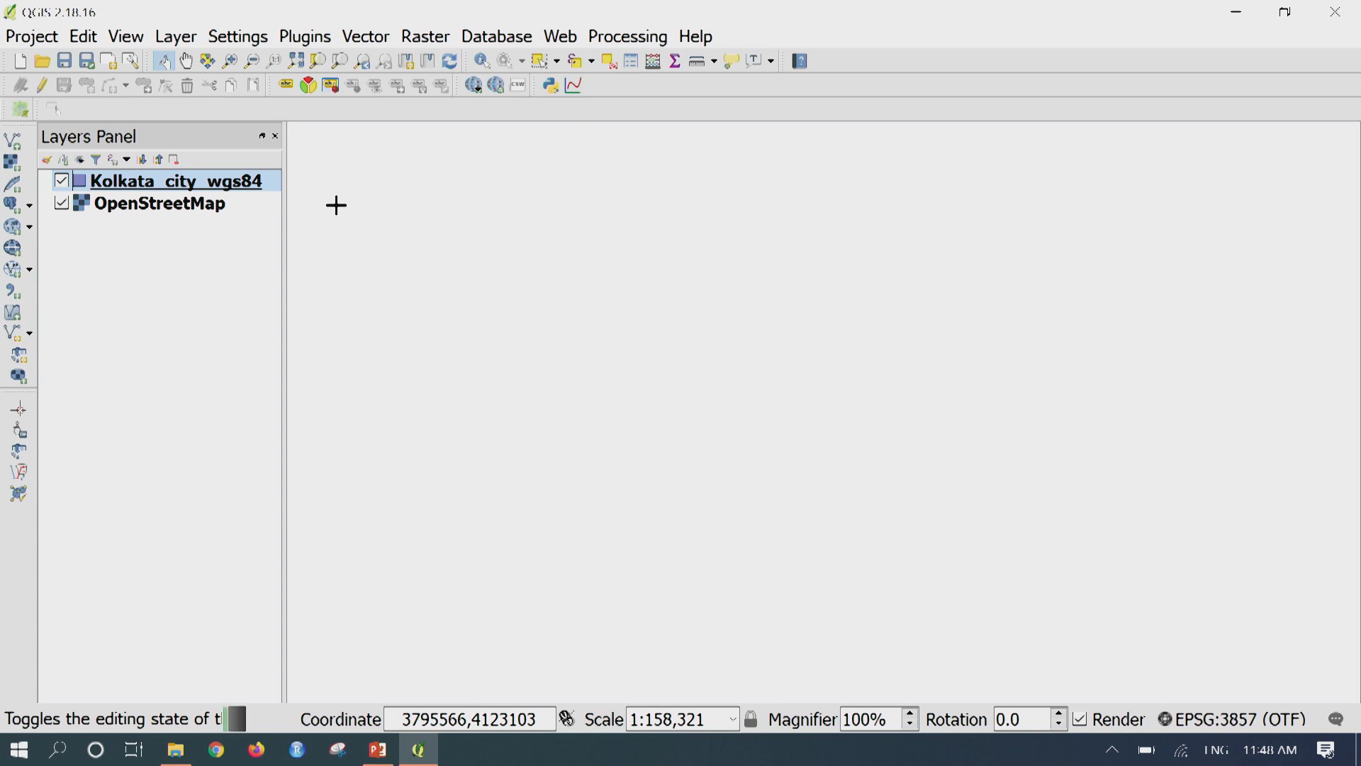
left_click_drag(284, 243, 302, 244)
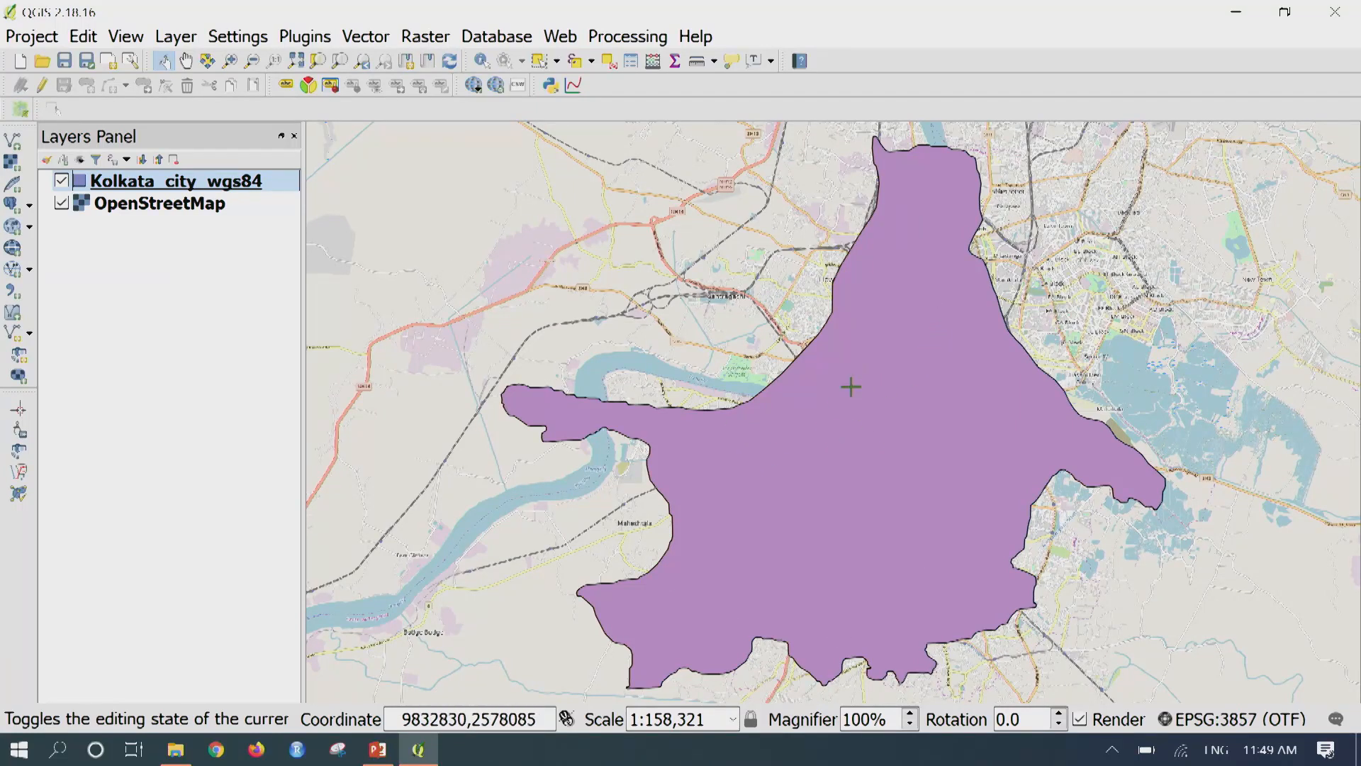
- Change the Kolkata_city_wgs84 layer's symbol layer type to Outline: Simple line and apply the style
right_click(188, 189)
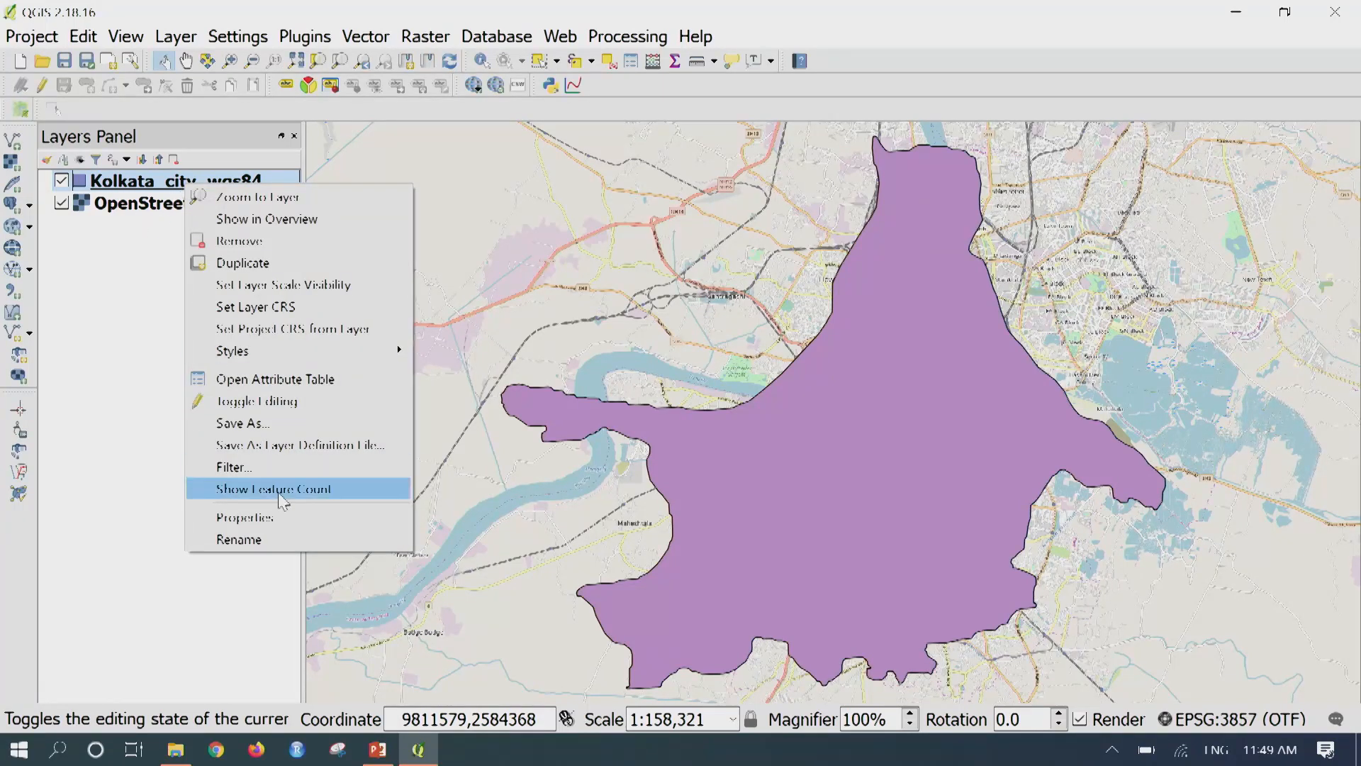
left_click(284, 516)
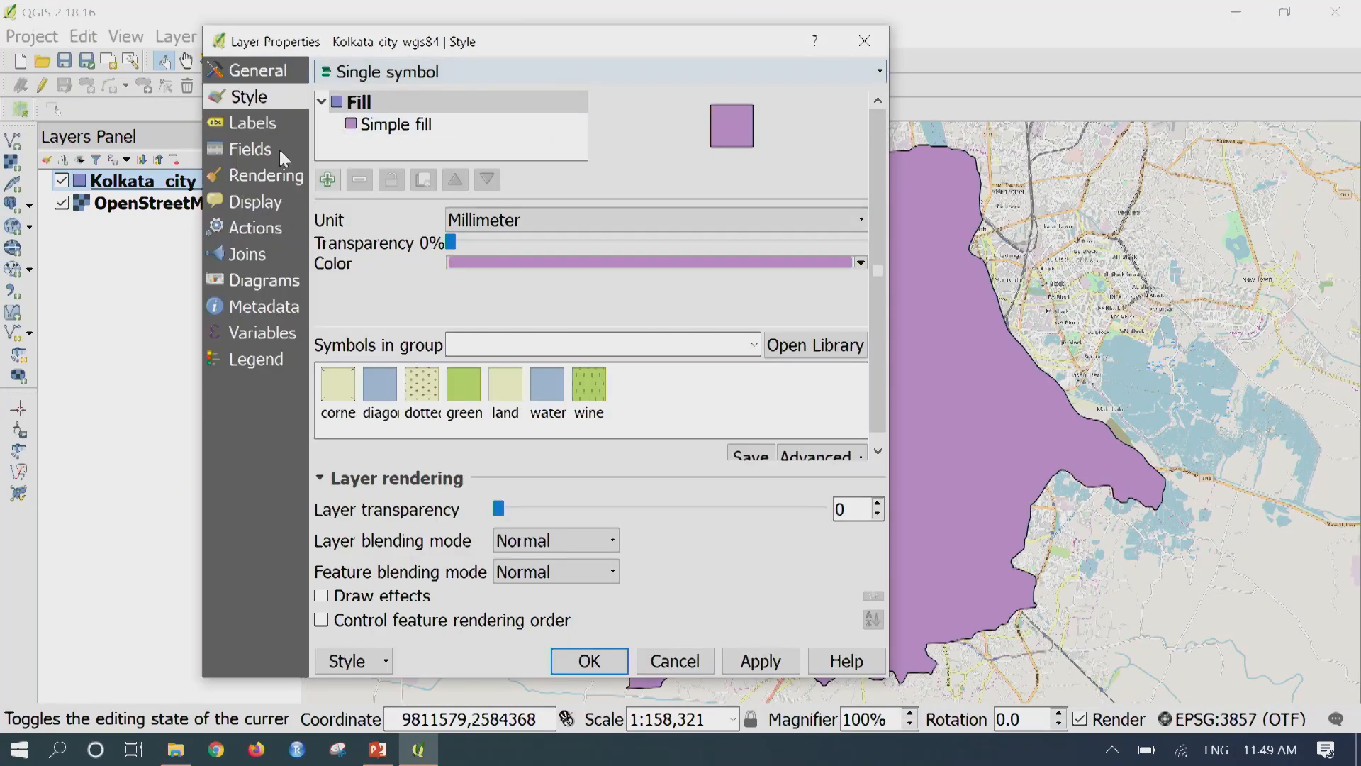
left_click(441, 129)
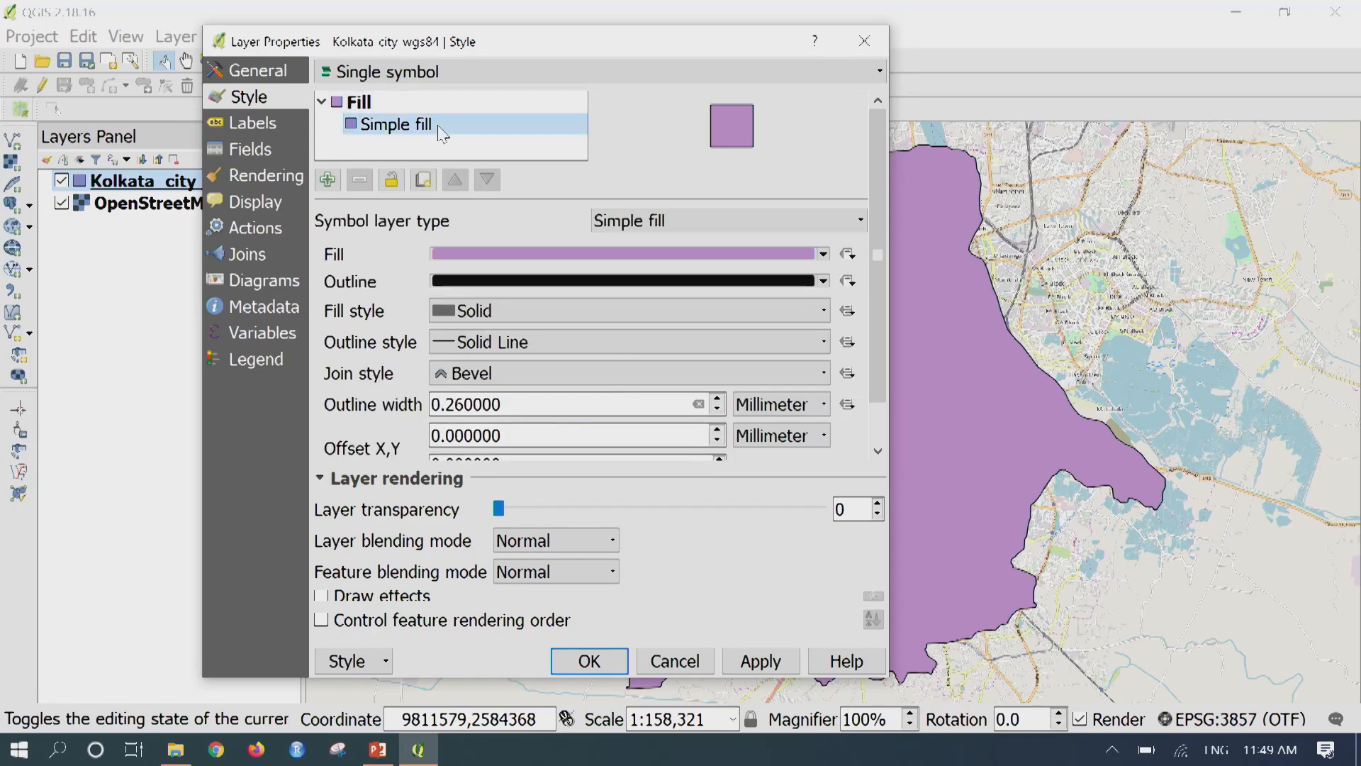
left_click(713, 219)
scroll(709, 330, "down", 1)
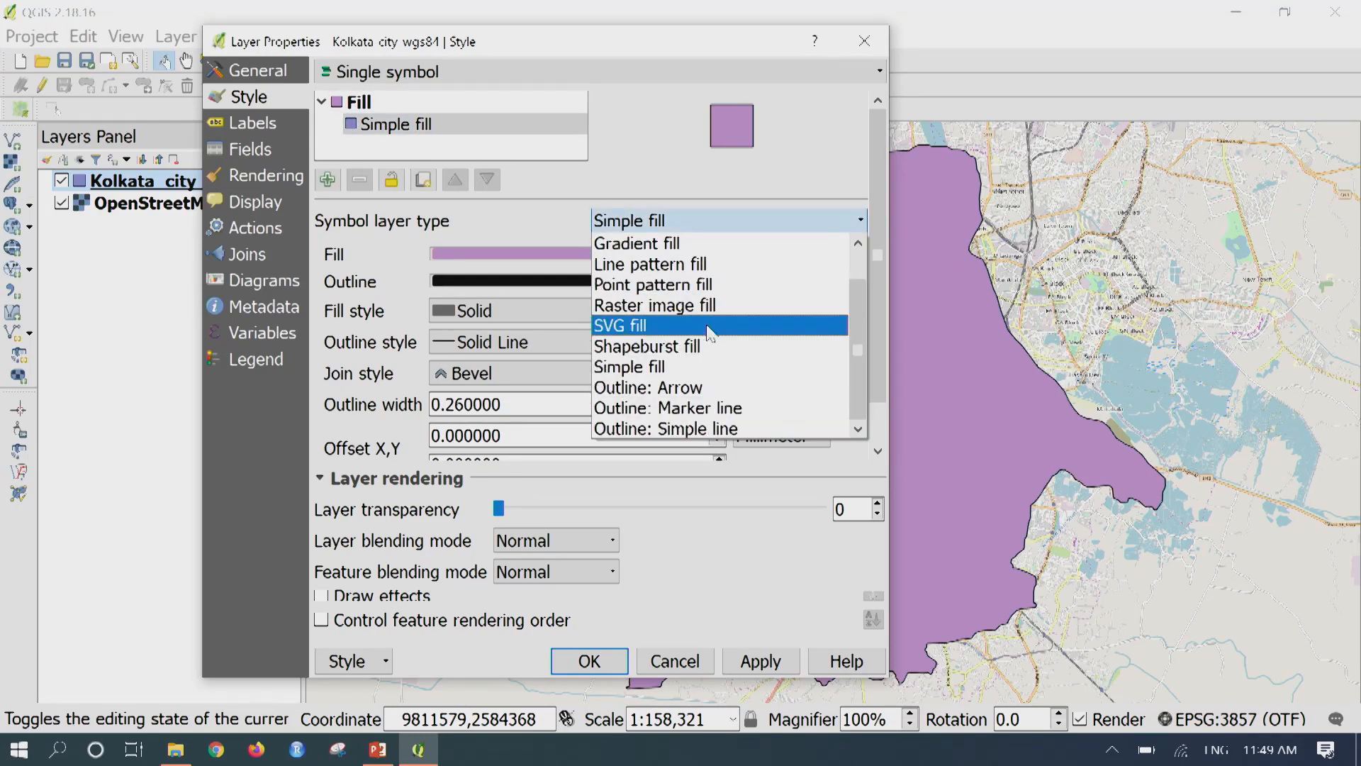
left_click(745, 430)
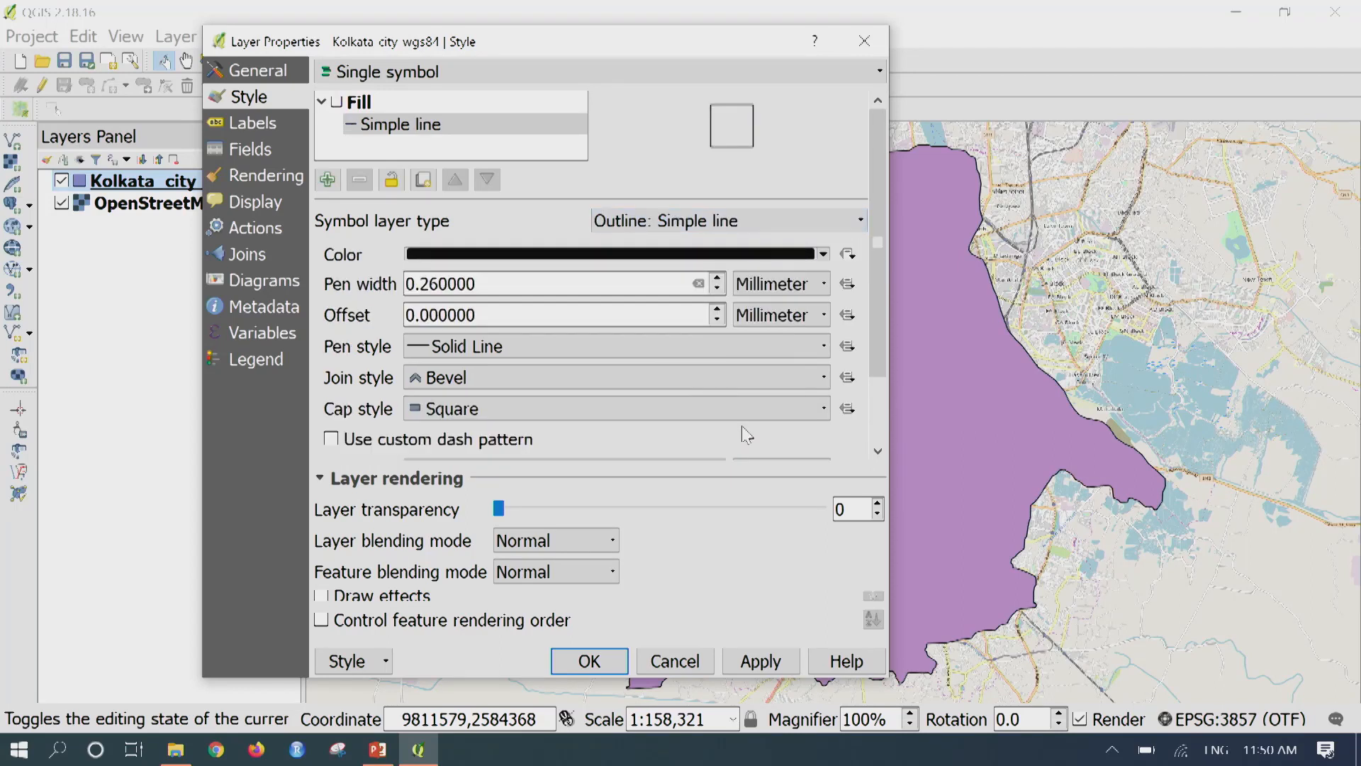
left_click(771, 663)
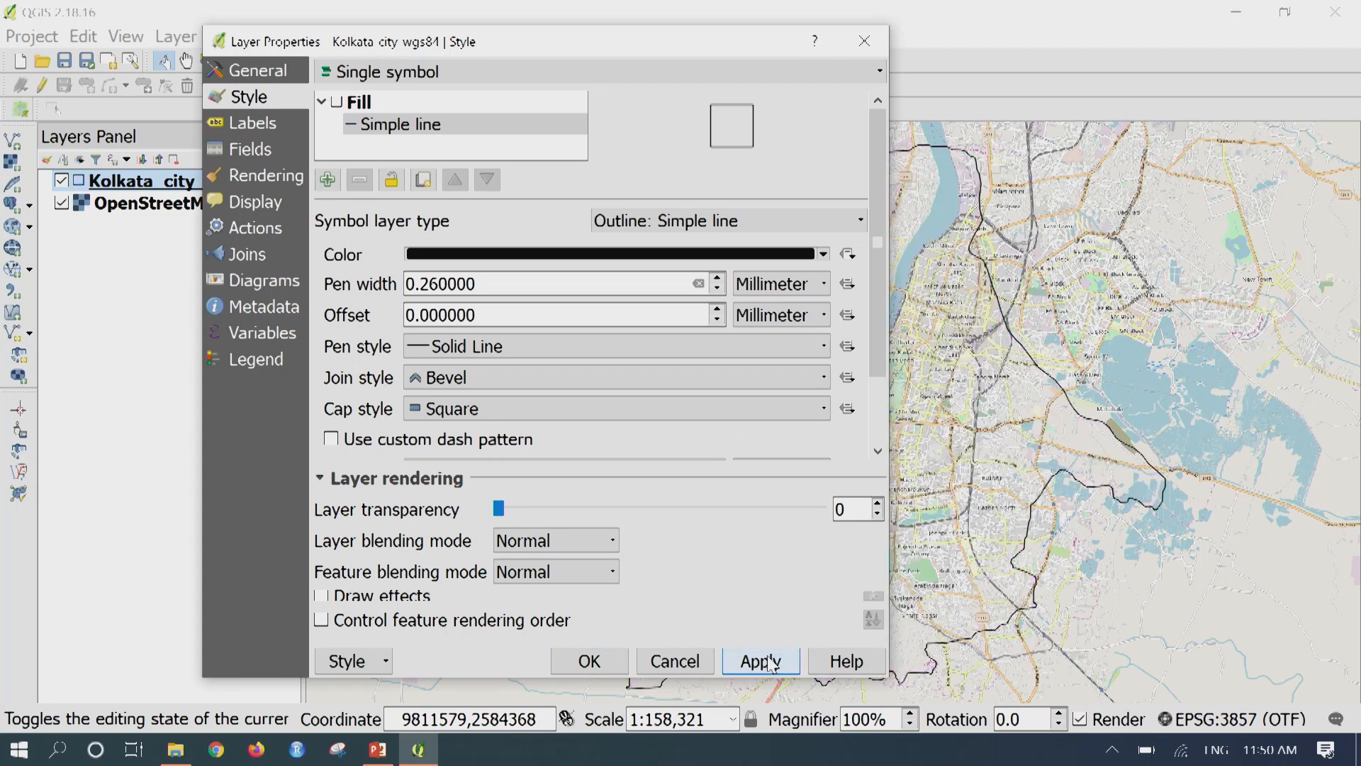
left_click(589, 662)
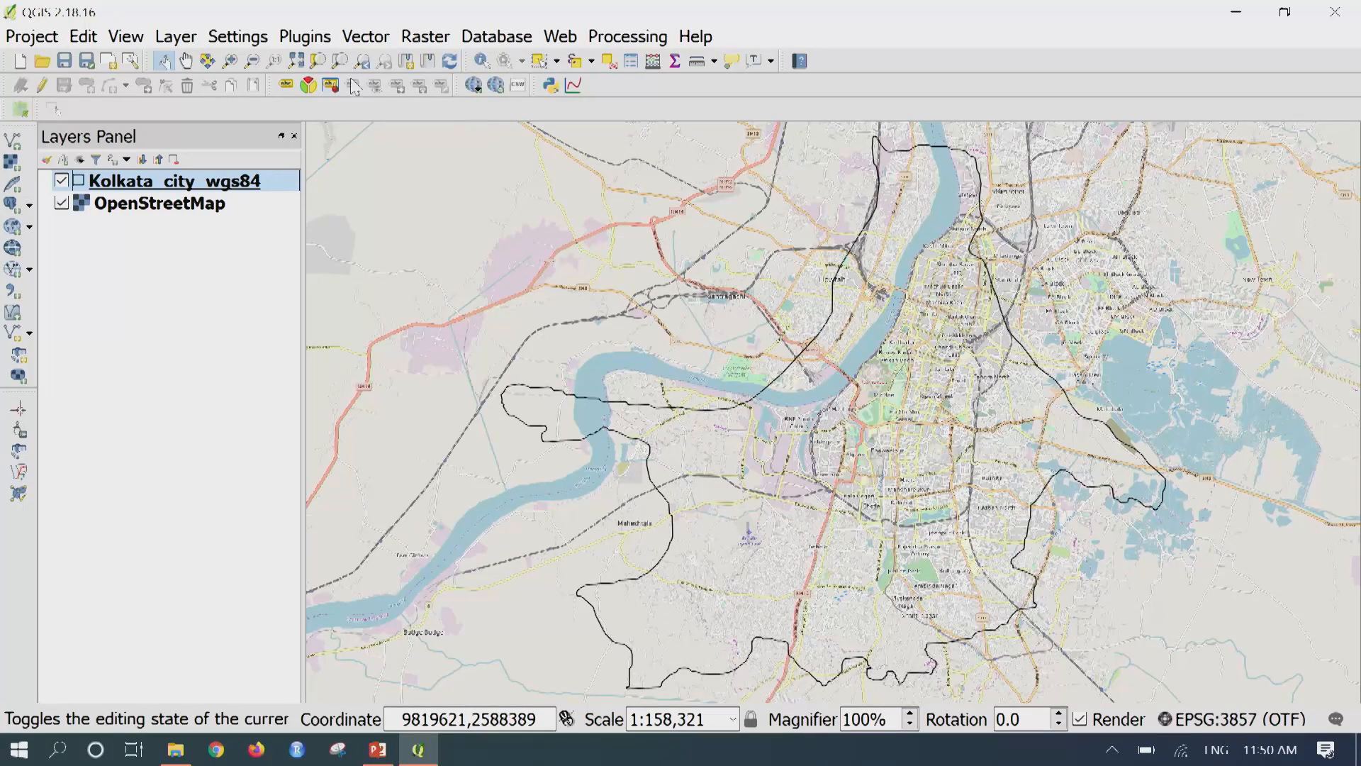
- Open the plugin manager and search all plugins for "Quickmap"
left_click(310, 37)
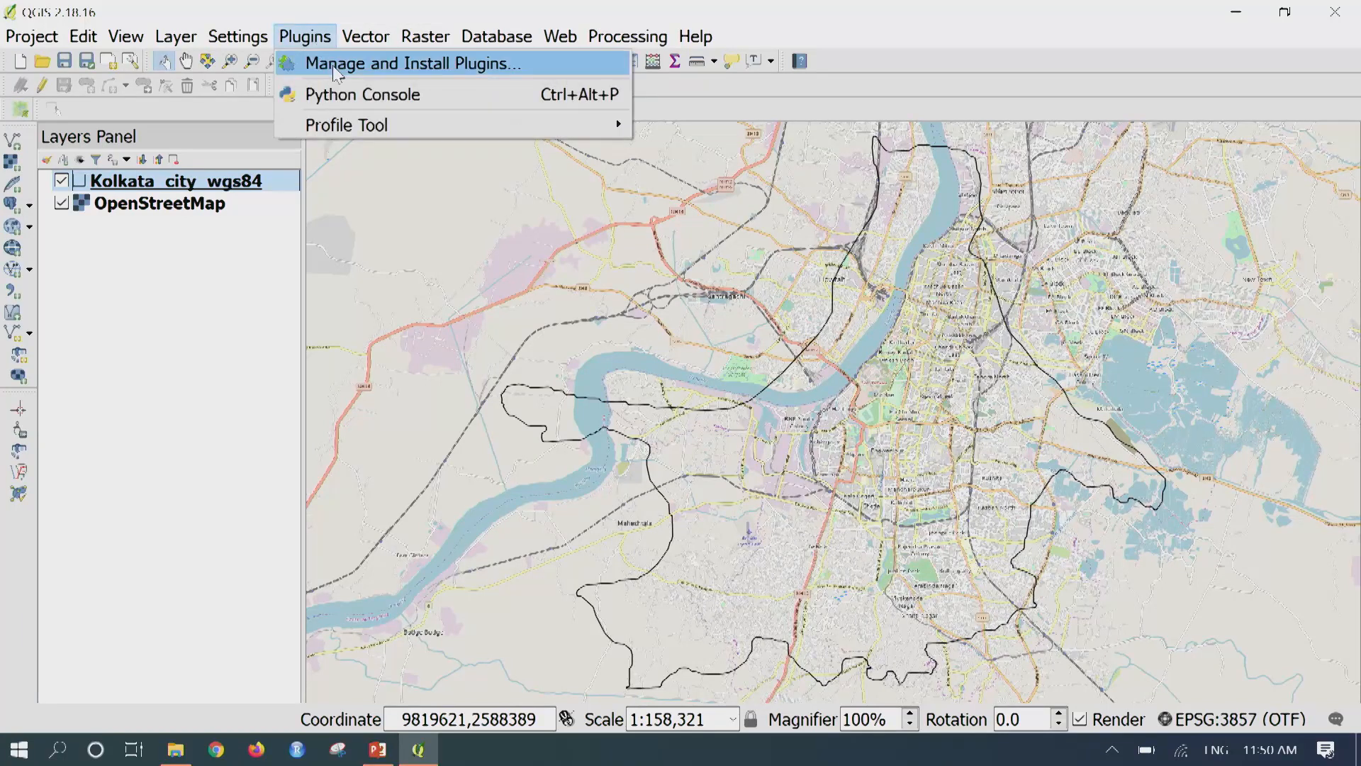
left_click(335, 65)
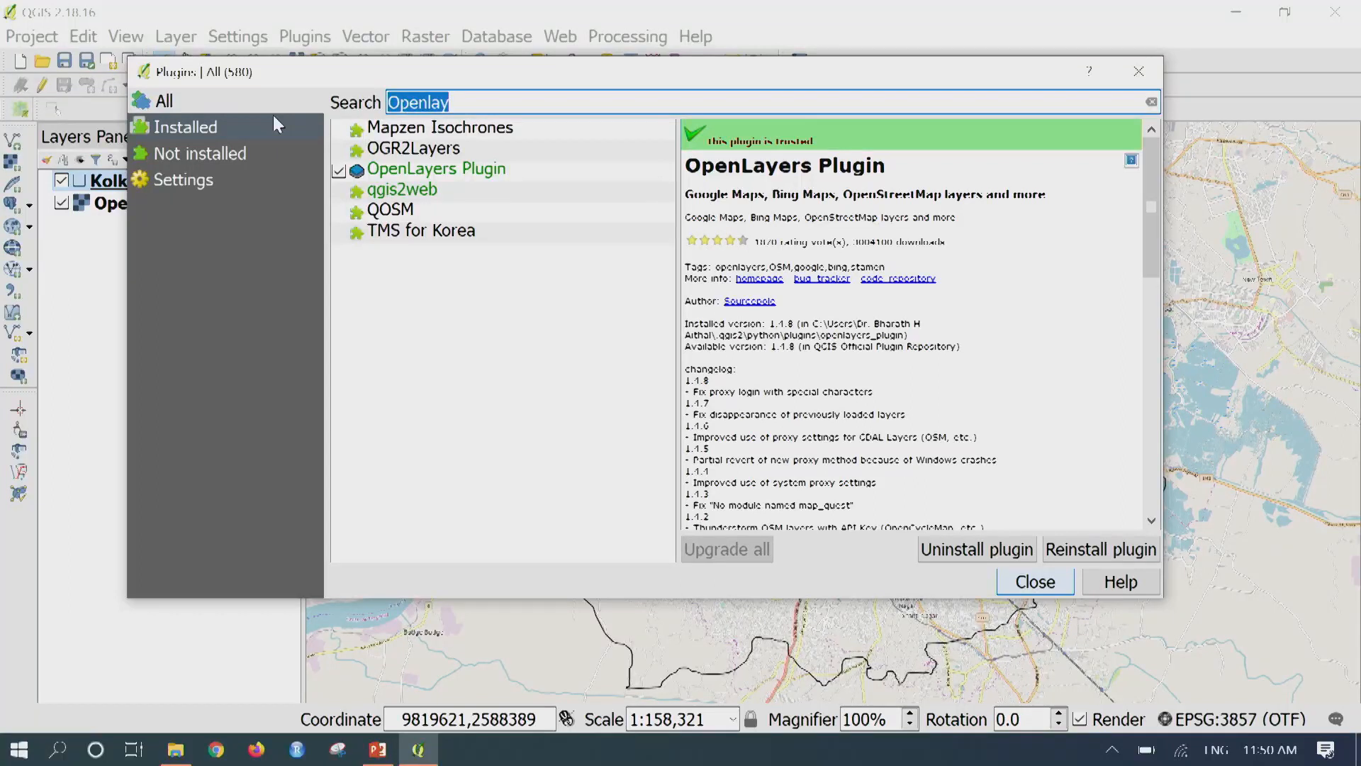
key("BackSpace")
type("Quci")
key("BackSpace")
key("BackSpace")
type("i")
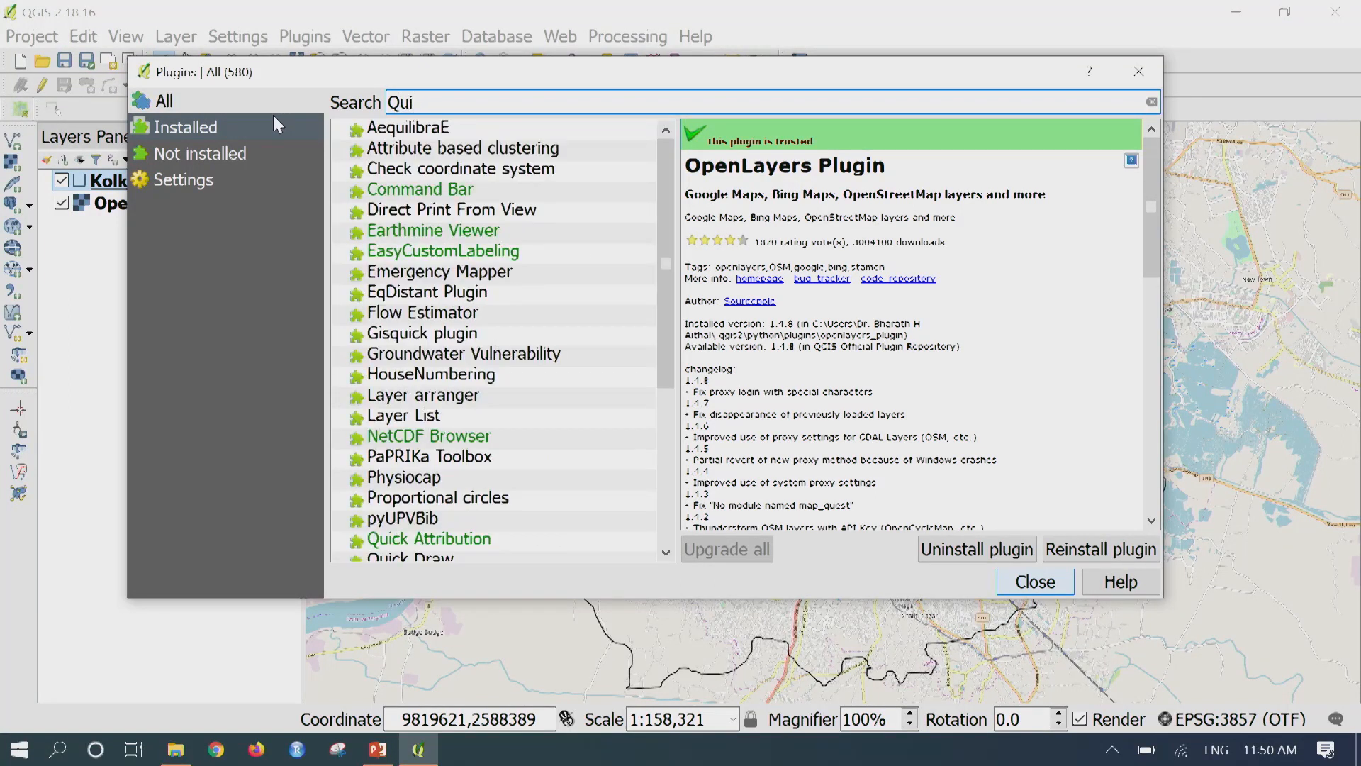
type("ckmap")
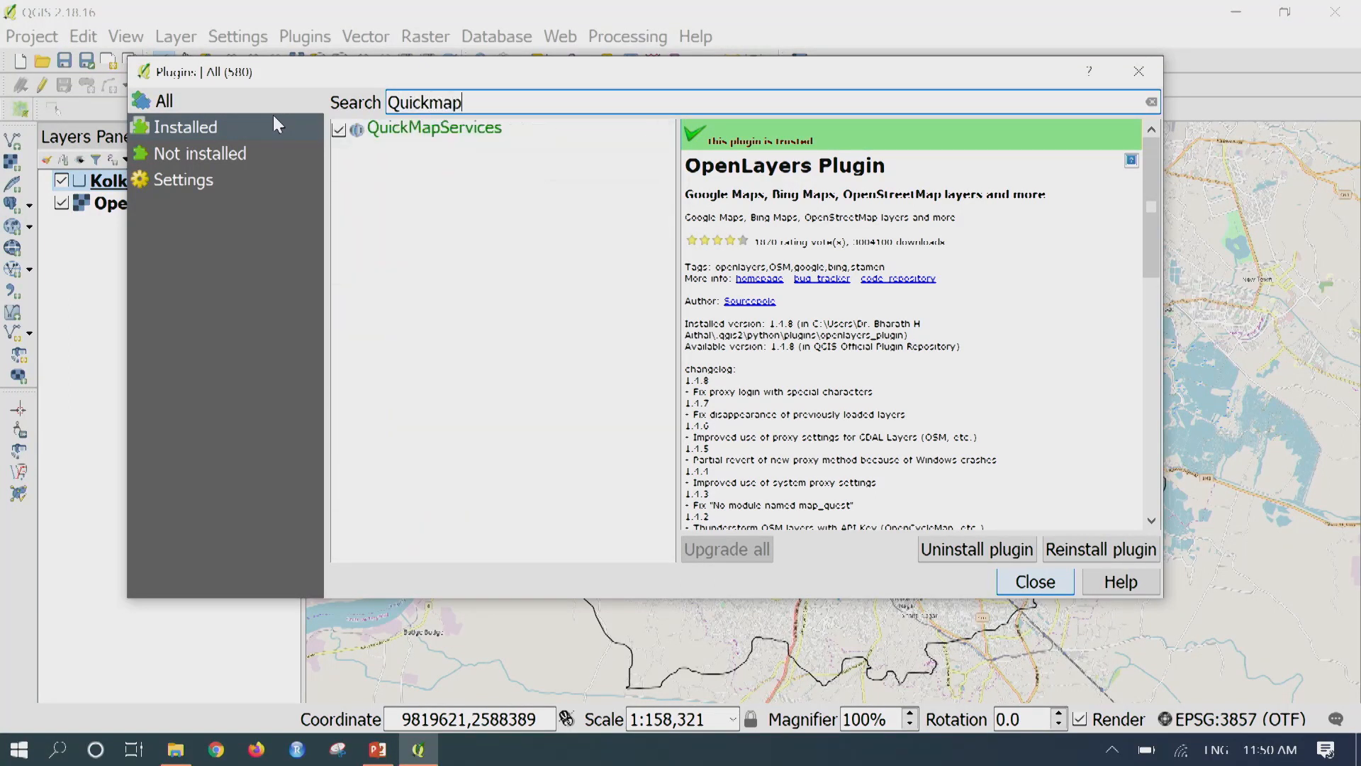
- Examine the description of the QuickMapServices plugin and close the plugin manager
left_click(469, 132)
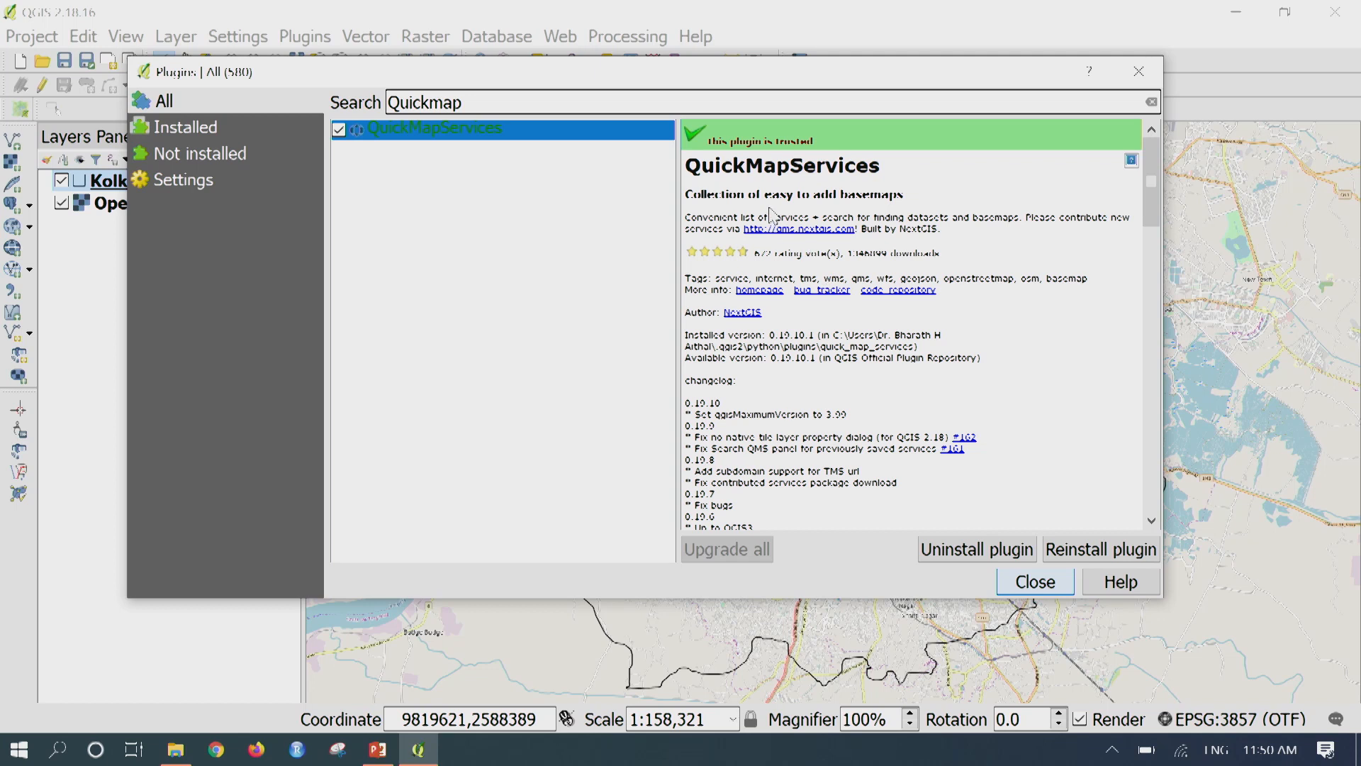
left_click(692, 198)
left_click_drag(693, 198, 939, 227)
left_click(939, 227)
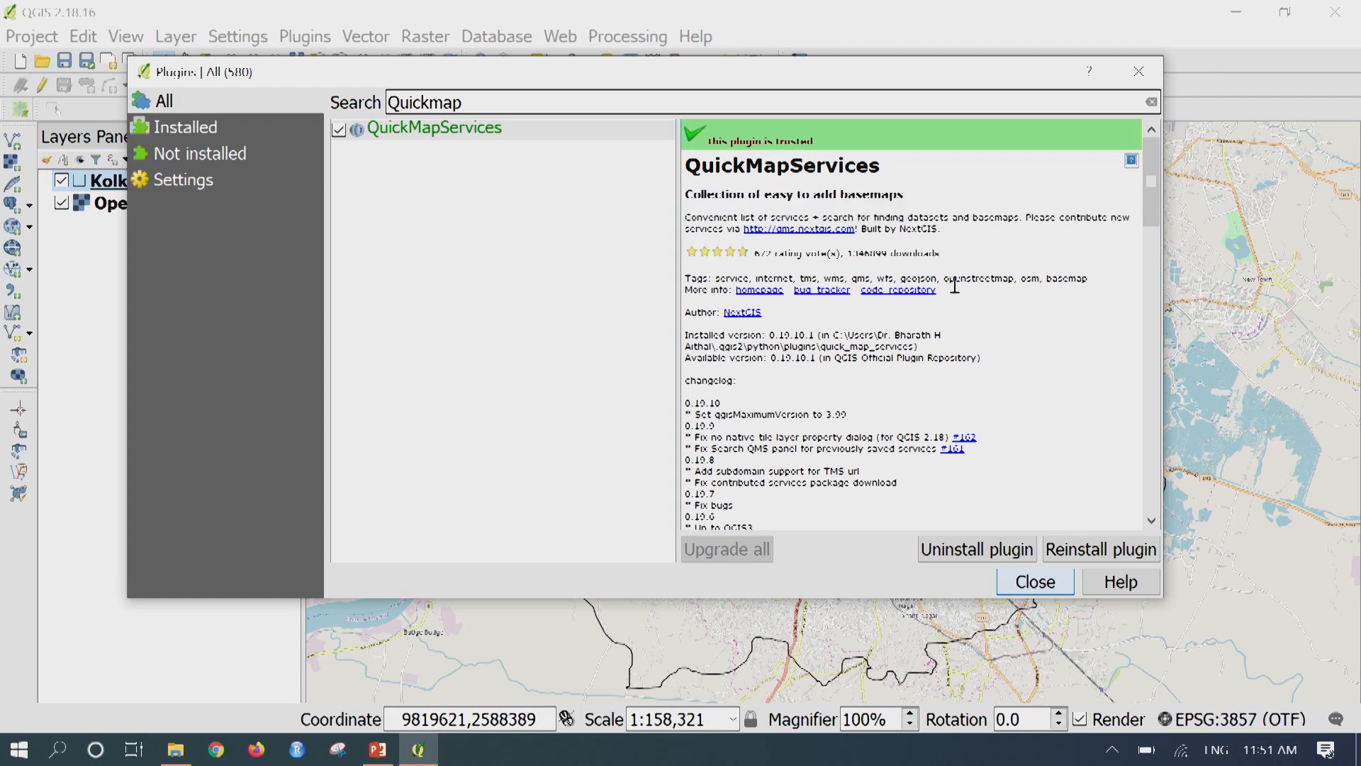
left_click(1047, 577)
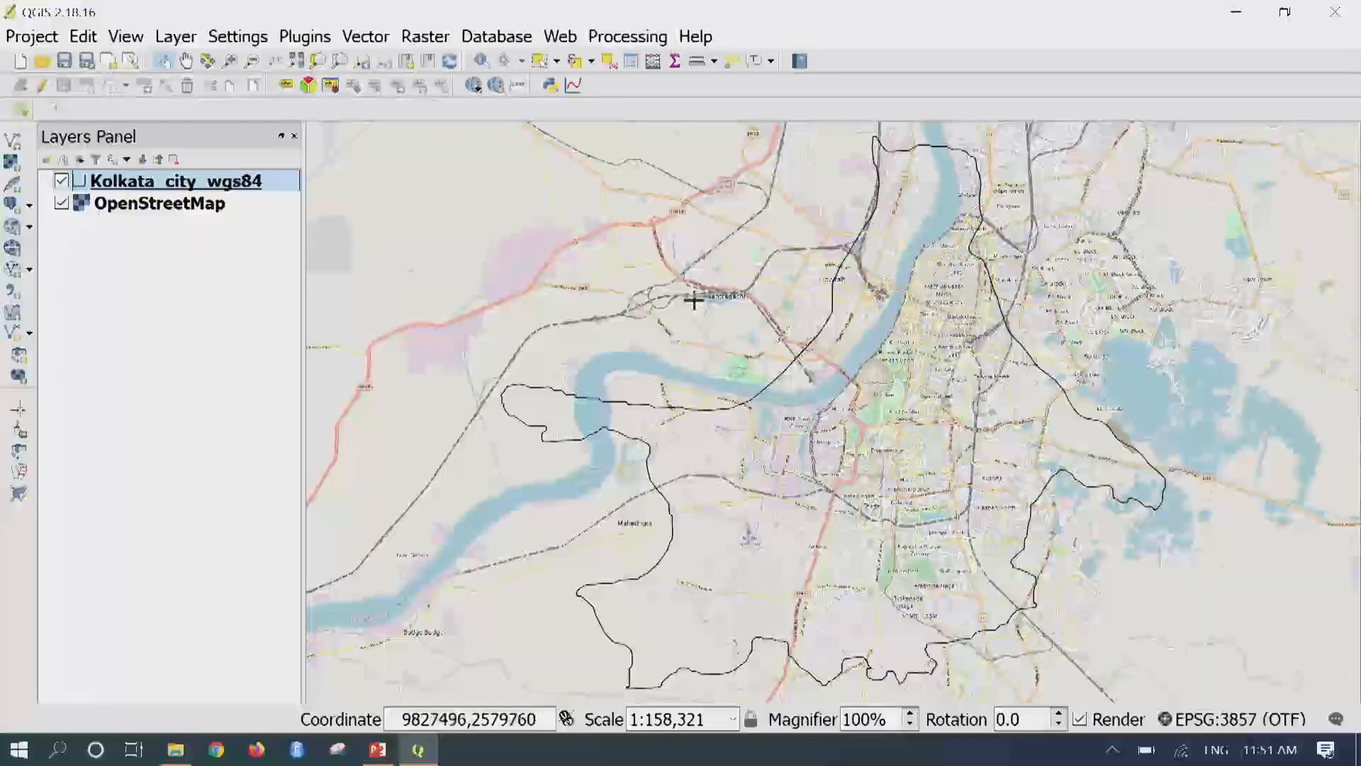
- Add the Google Satellite basemap from the QuickMapServices service search and hide the OpenStreetMap layer
left_click(565, 45)
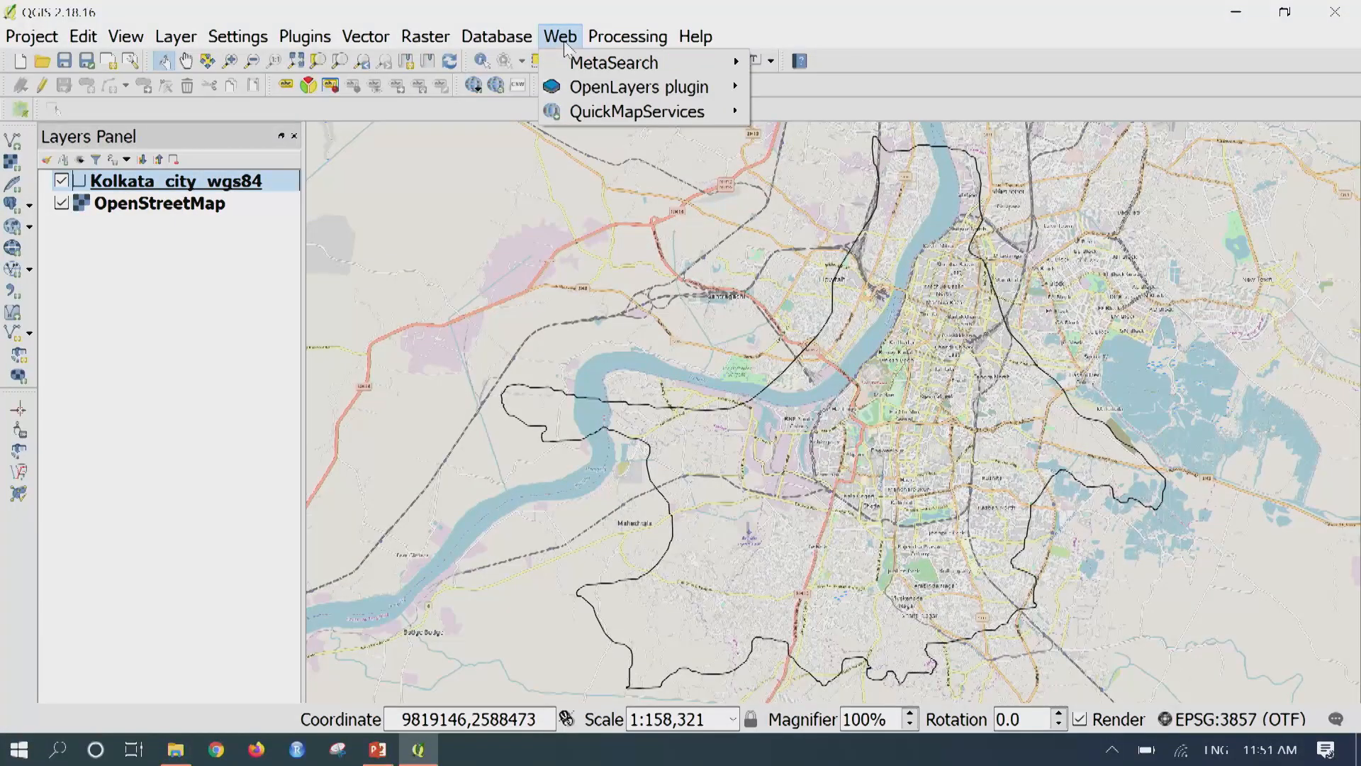
mouse_move(642, 116)
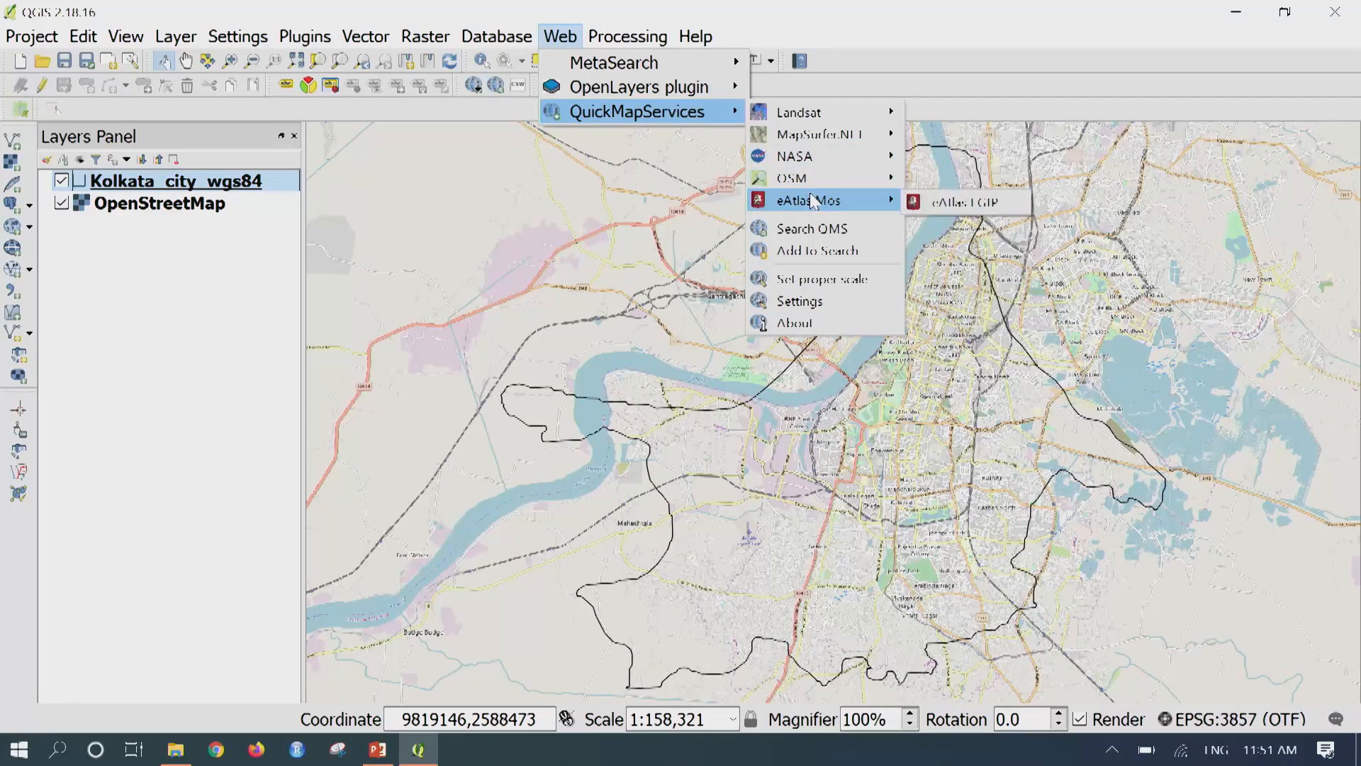
left_click(819, 234)
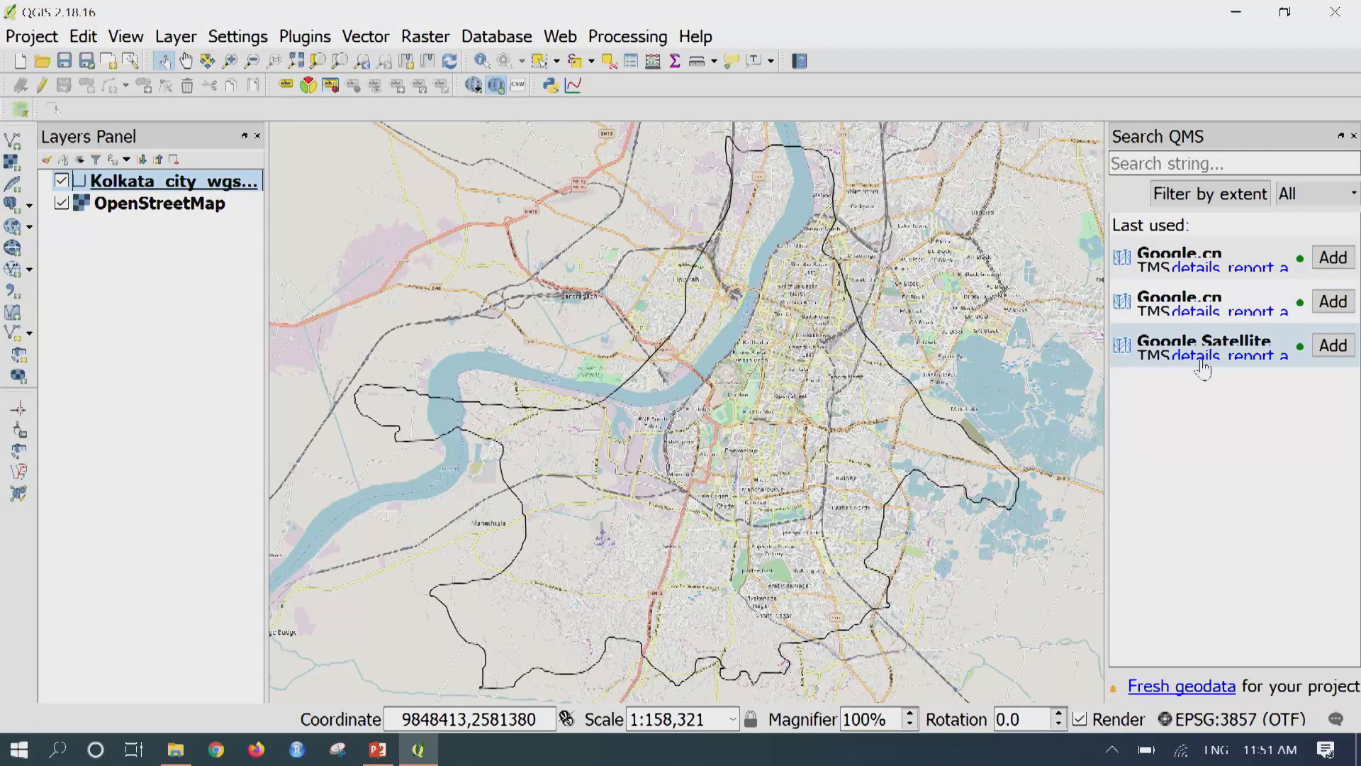
left_click(1332, 346)
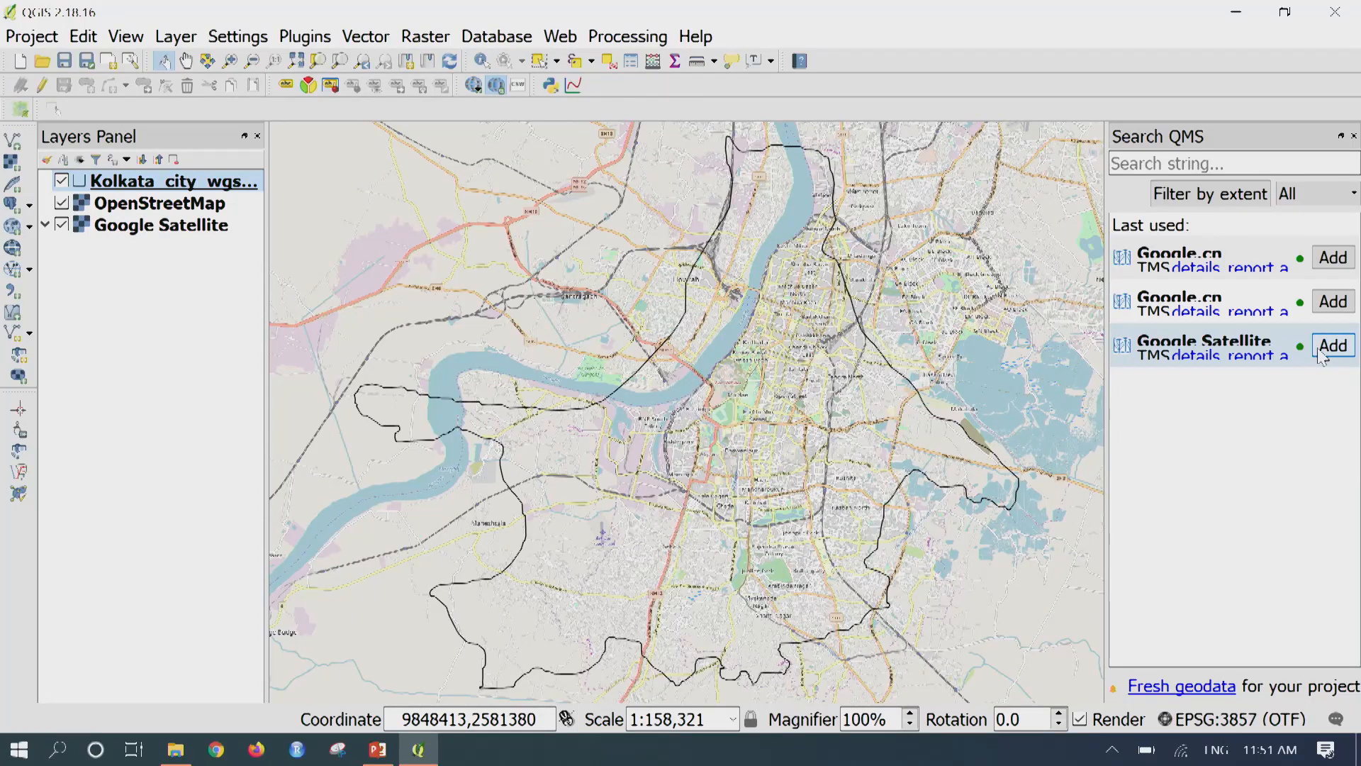
left_click(174, 229)
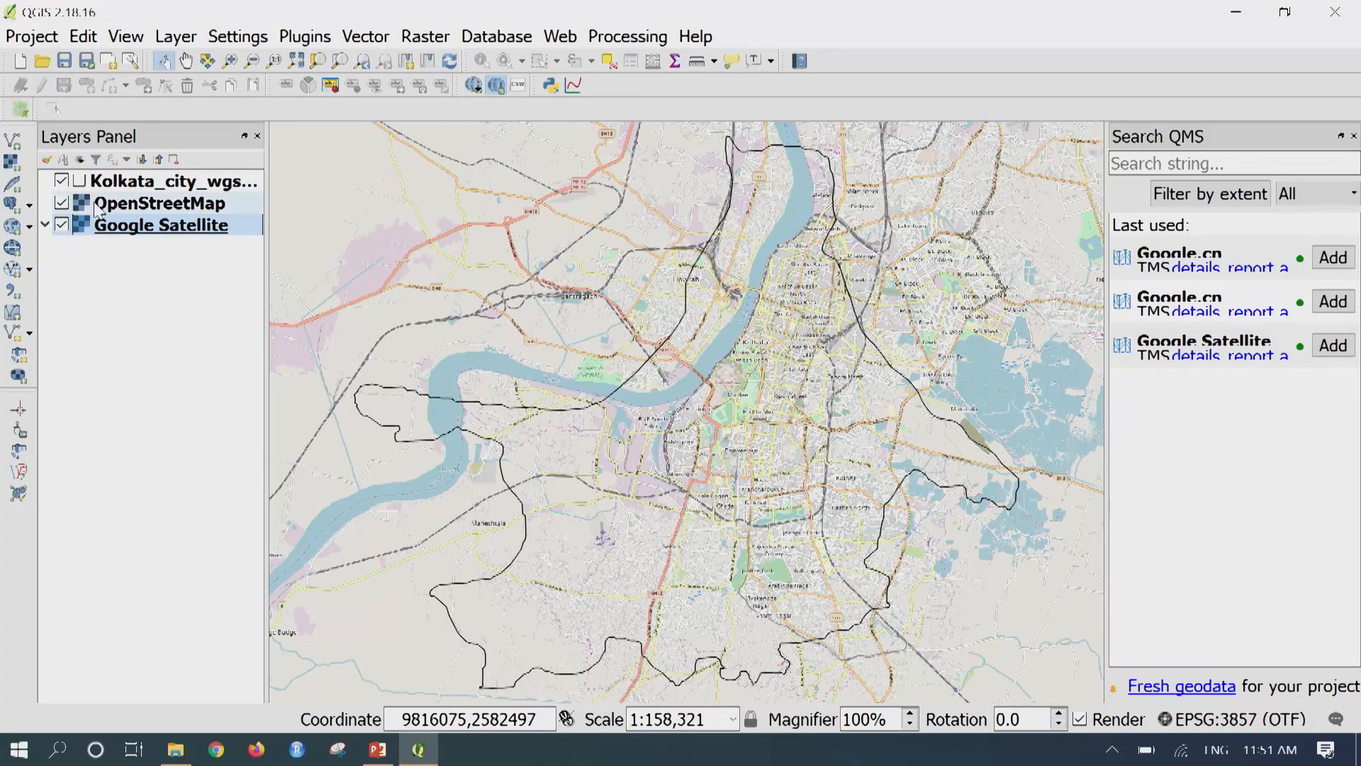
left_click(62, 204)
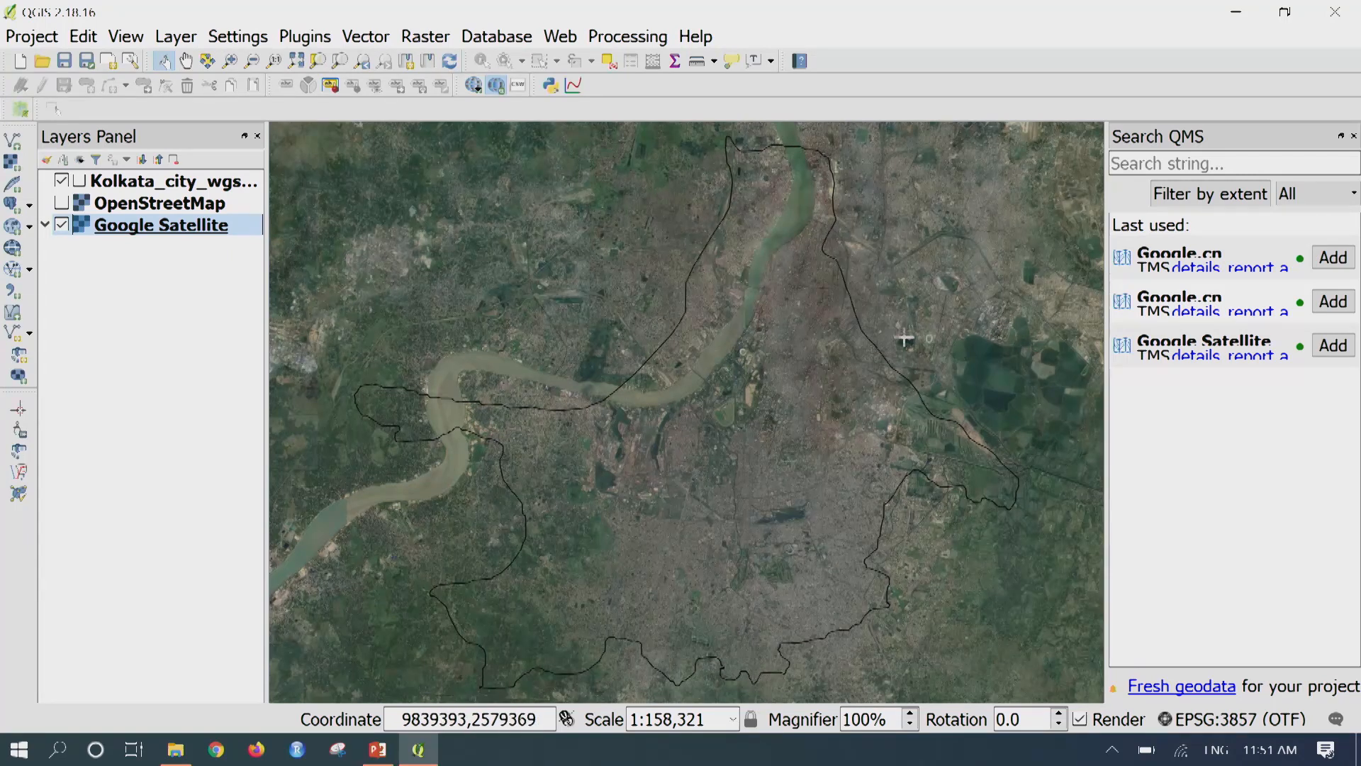
- Search the map services for "google", add the Google.cn Normal basemap and hide the Google Satellite layer
left_click(1163, 166)
type("googl")
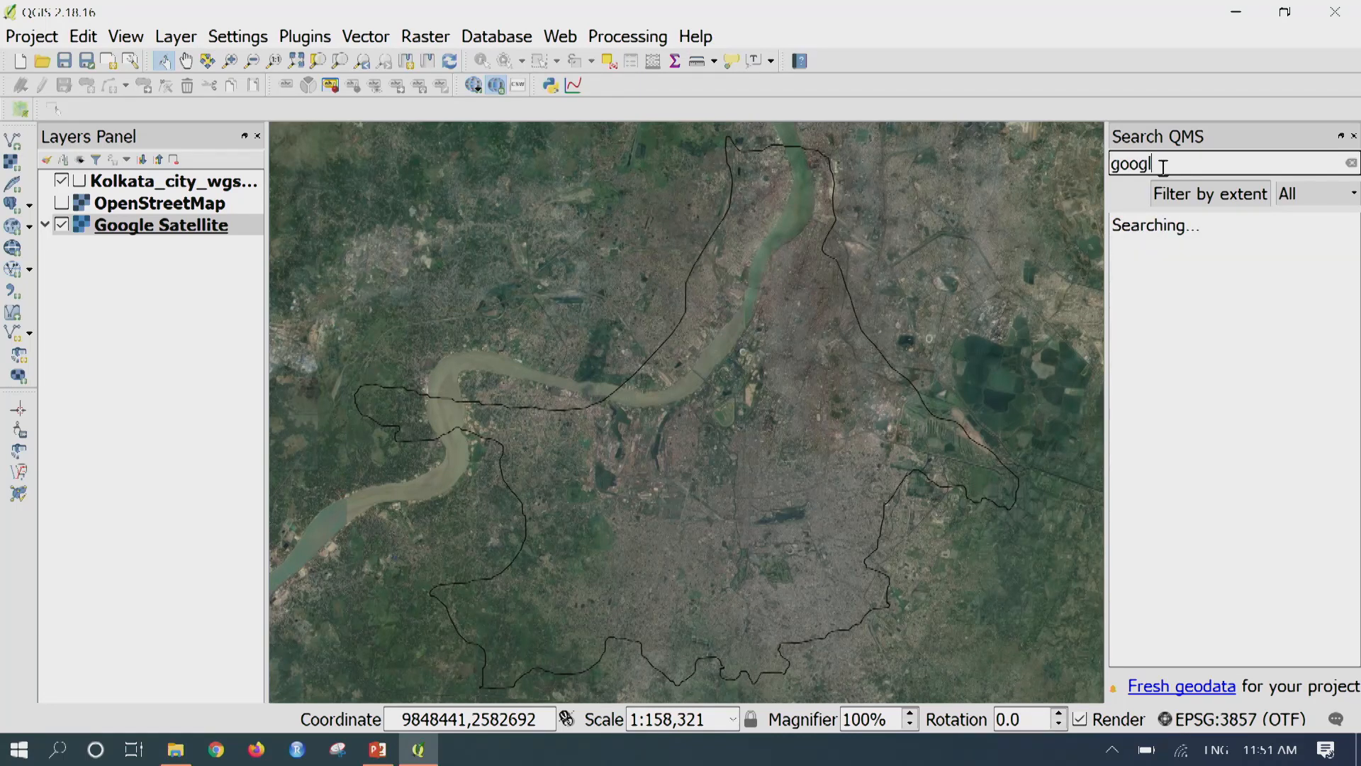
type("e")
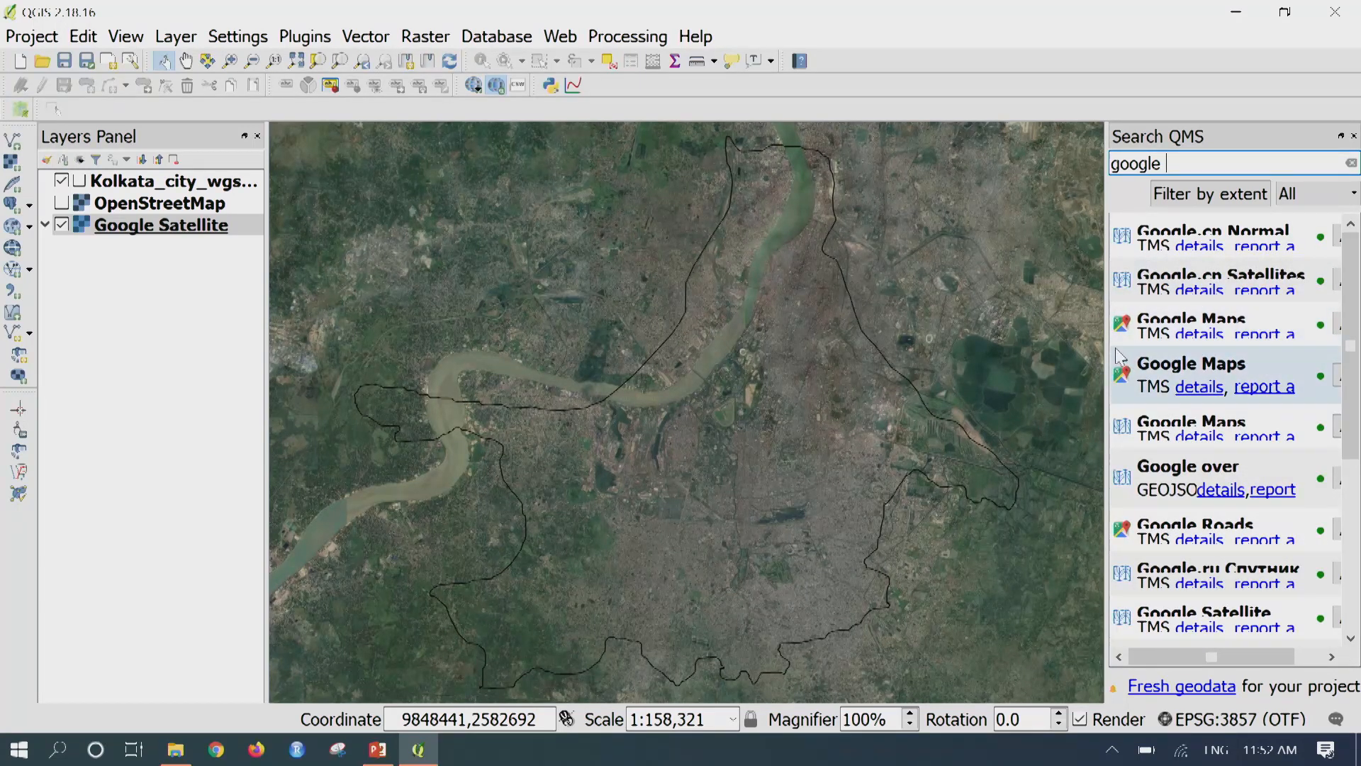
left_click_drag(1104, 340, 1018, 339)
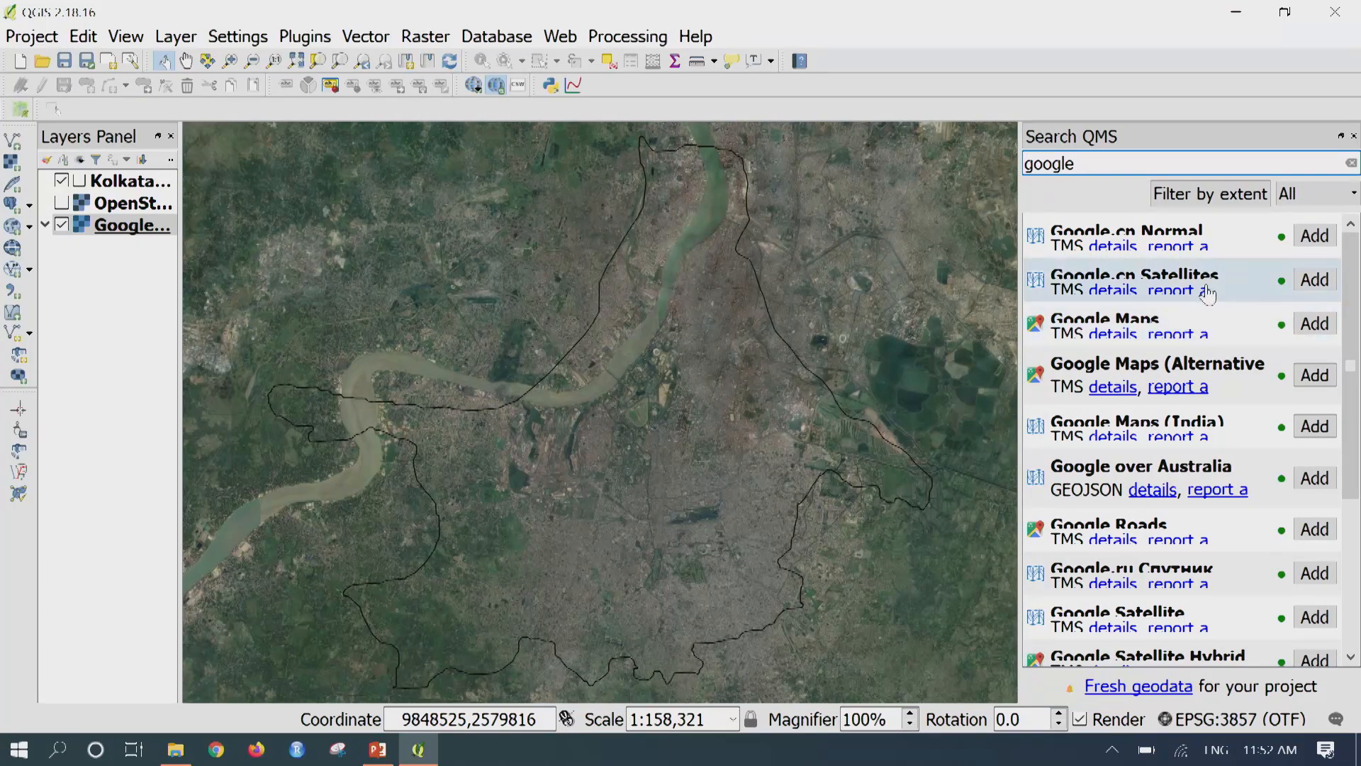
left_click(1315, 236)
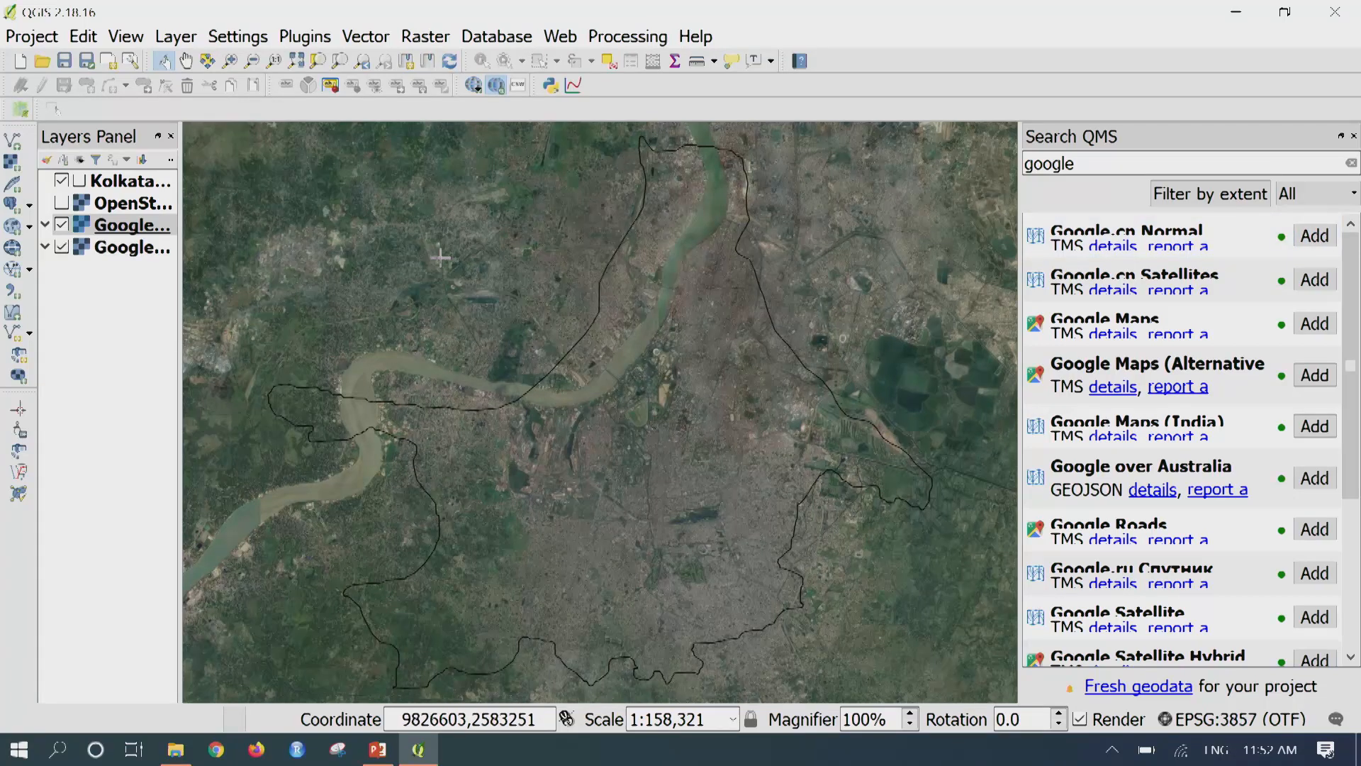
left_click(61, 225)
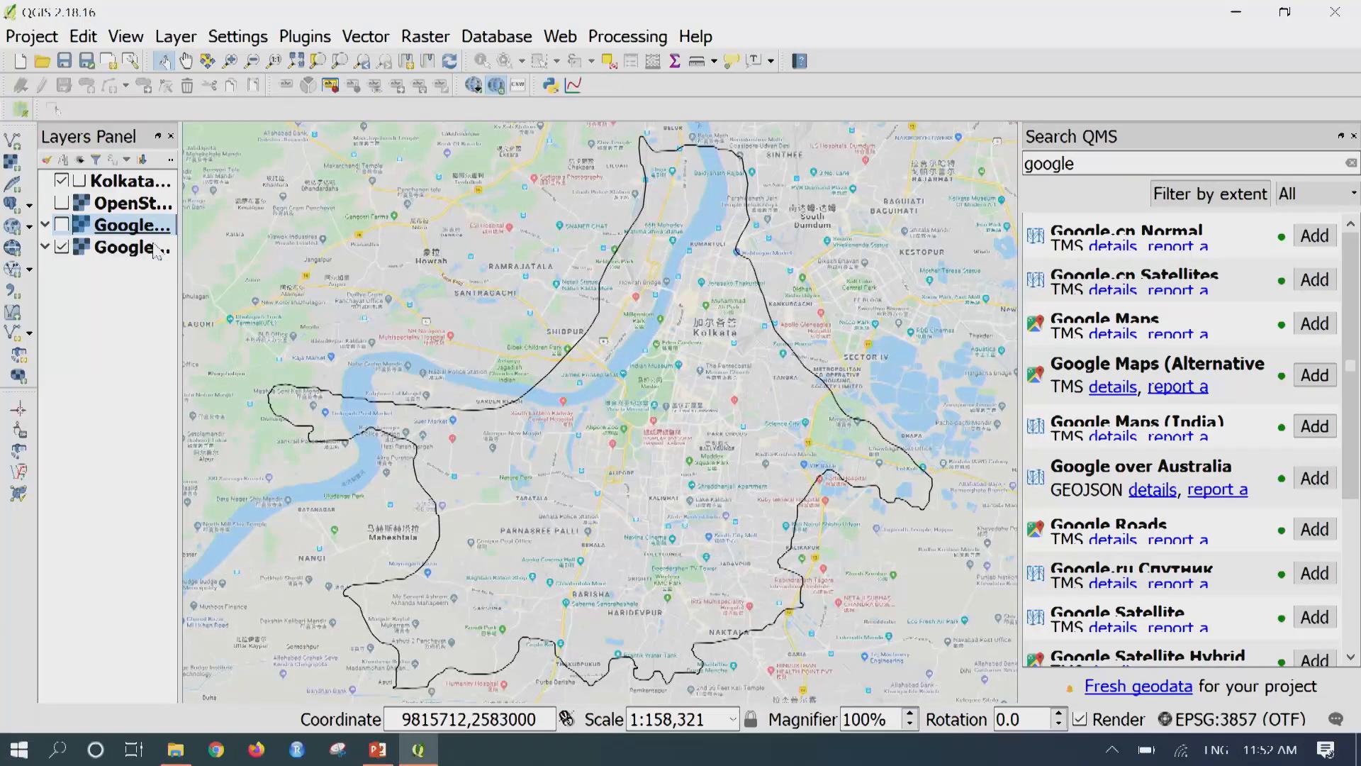
left_click_drag(180, 276, 267, 276)
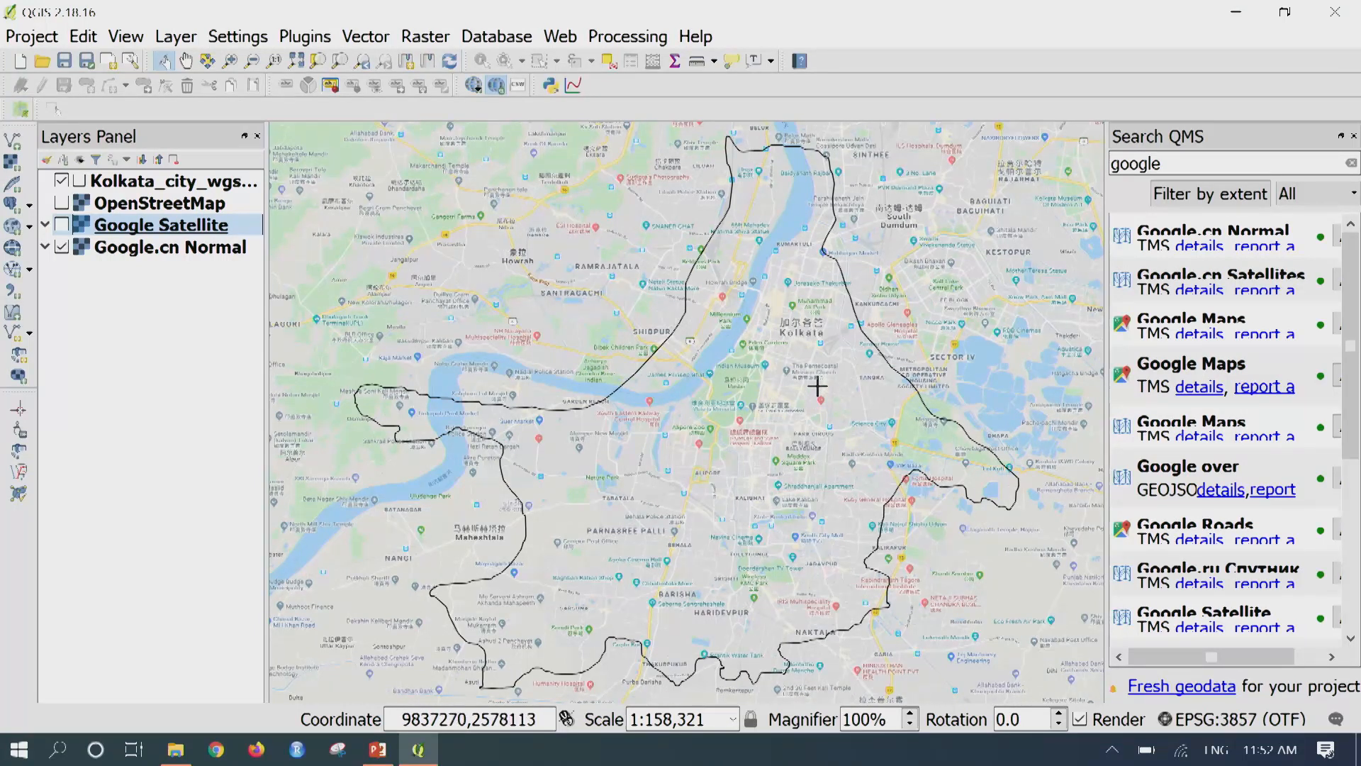
- Show Google Satellite in place of Google.cn Normal at close range, and switch the visible basemap to OpenStreetMap
scroll(817, 356, "up", 4)
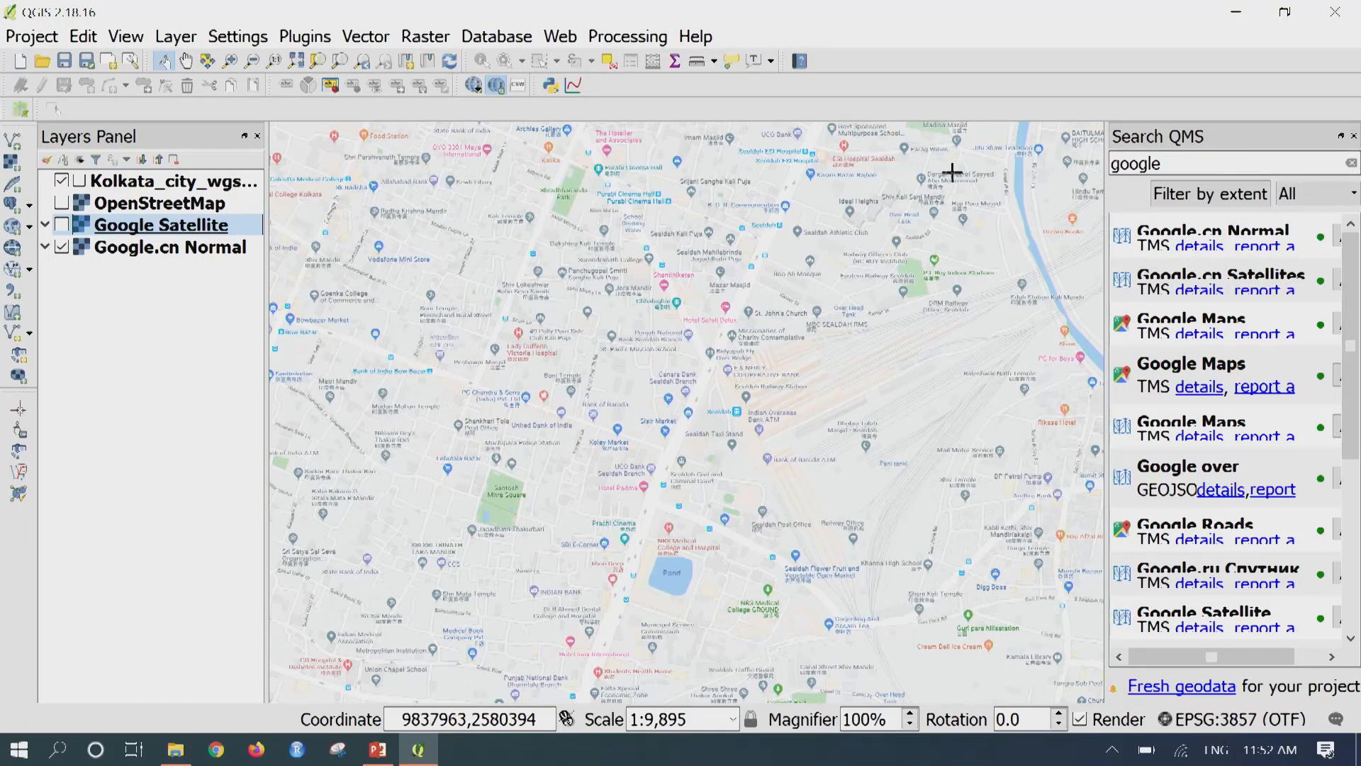
left_click(62, 225)
left_click(62, 247)
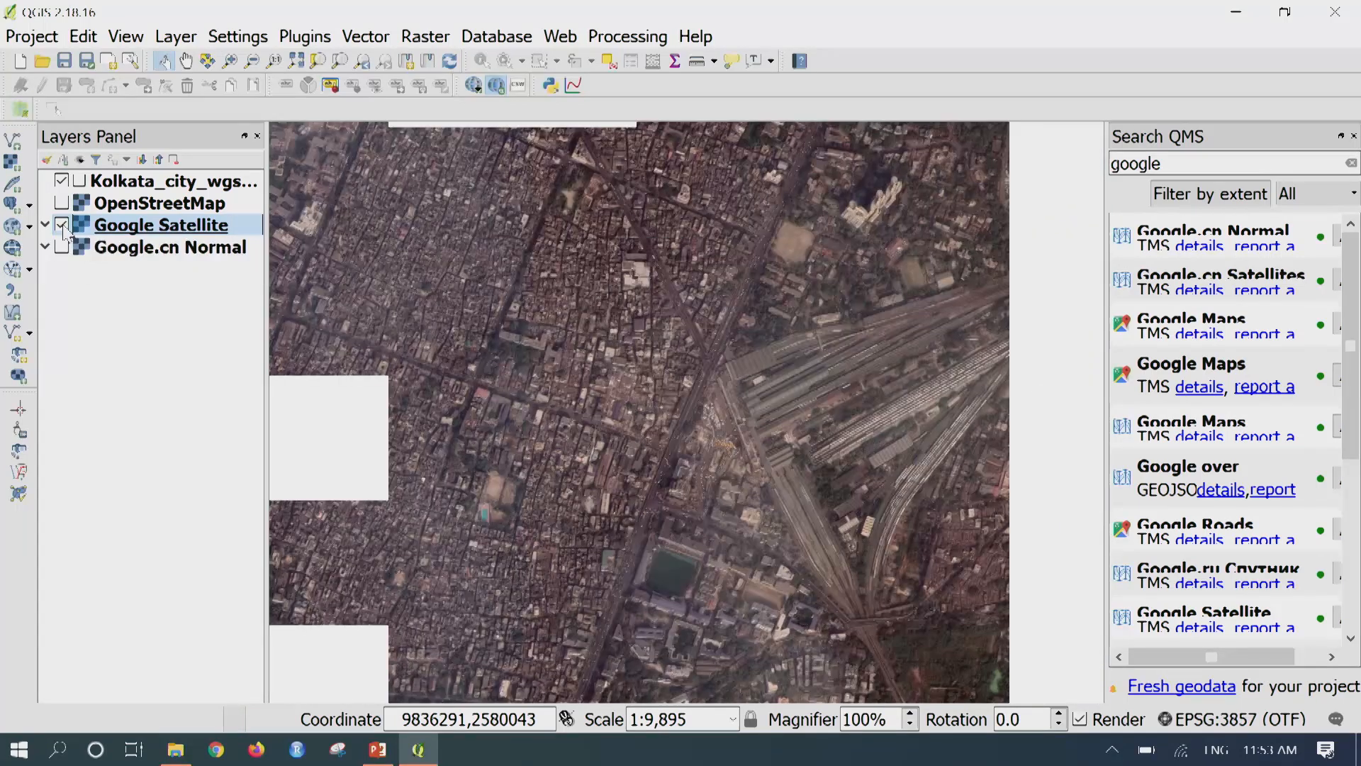
left_click(62, 227)
left_click(62, 204)
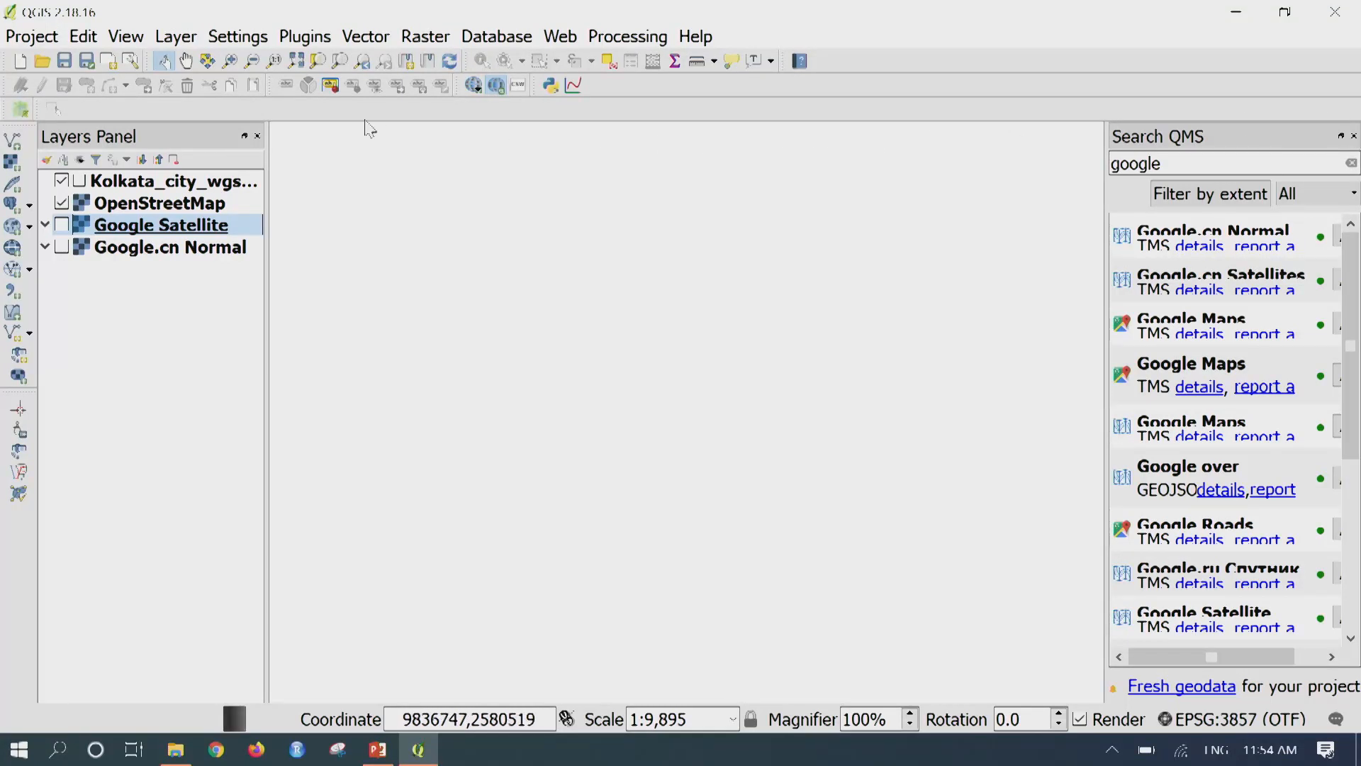
- Start a new project, discarding the current one, and close the Search QMS panel
left_click(24, 63)
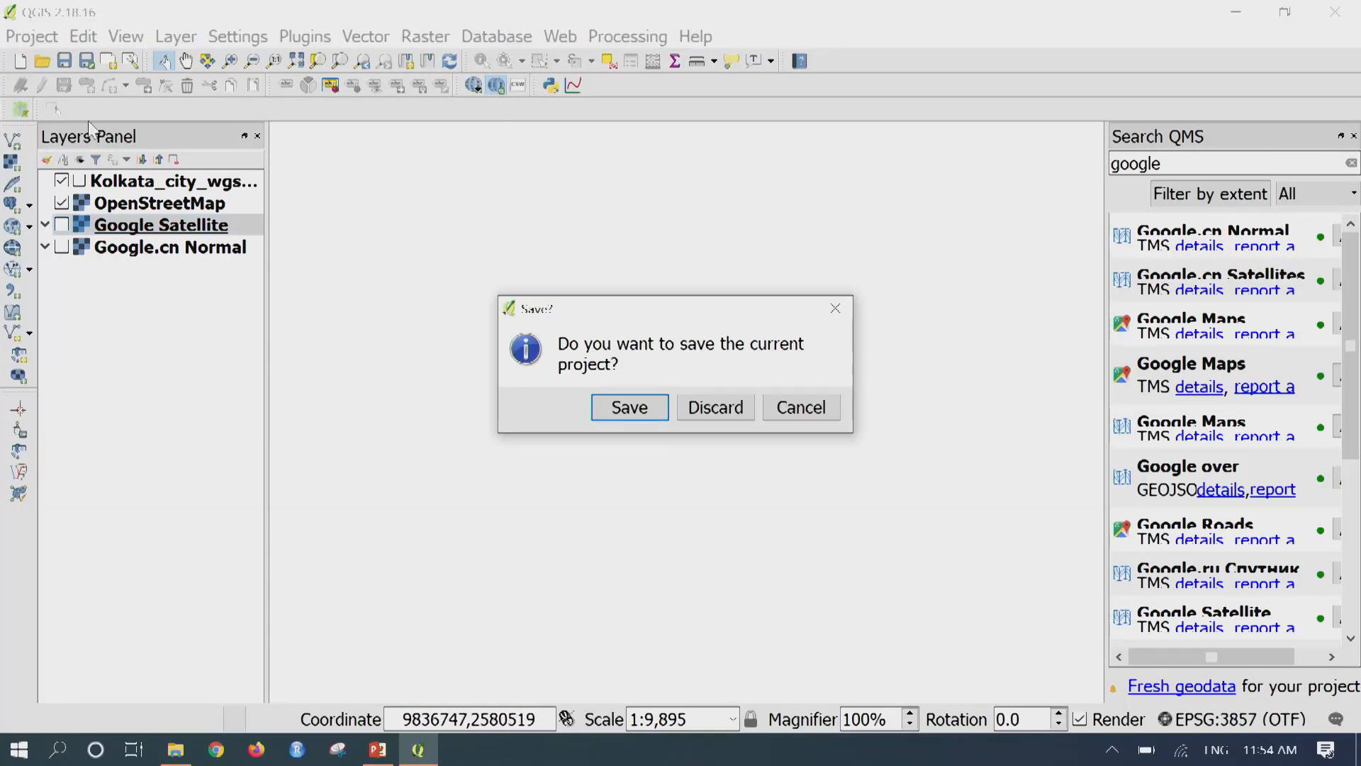
left_click(716, 407)
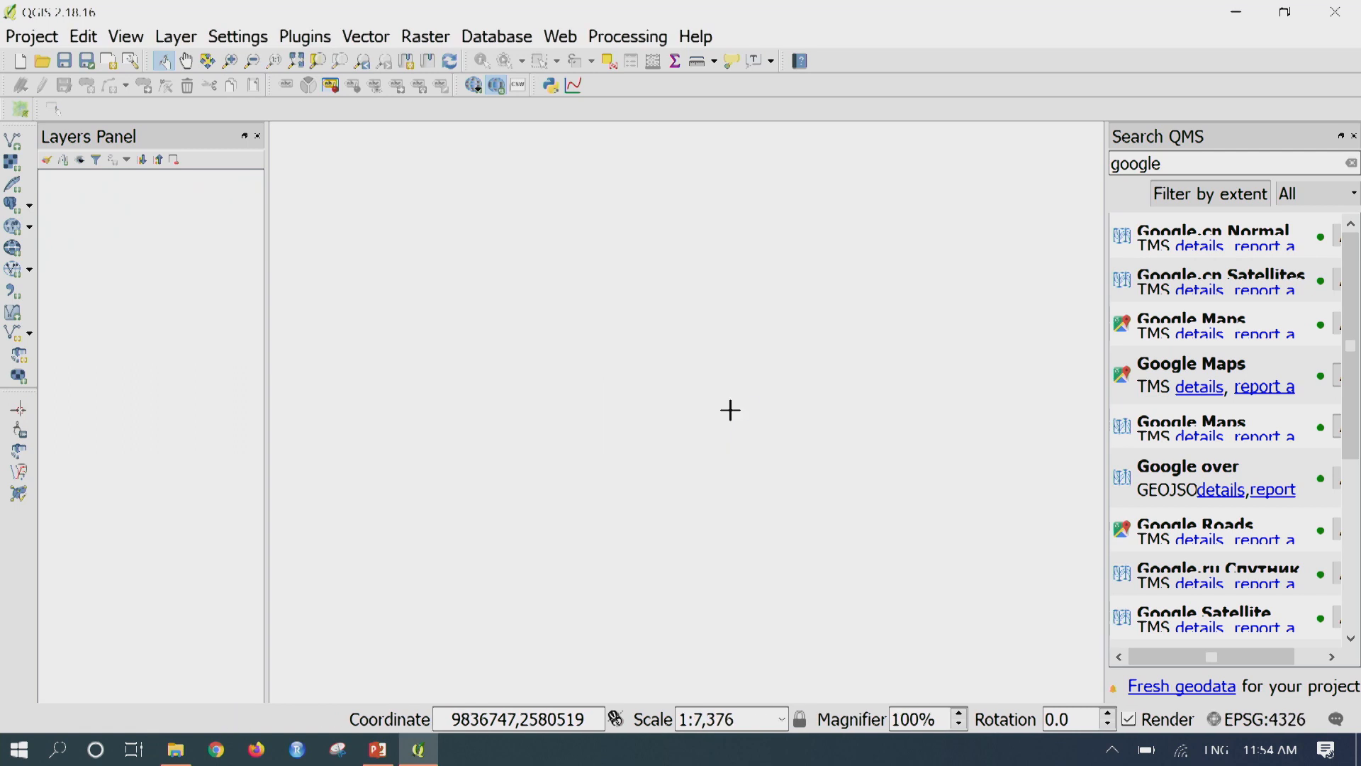
left_click(1354, 137)
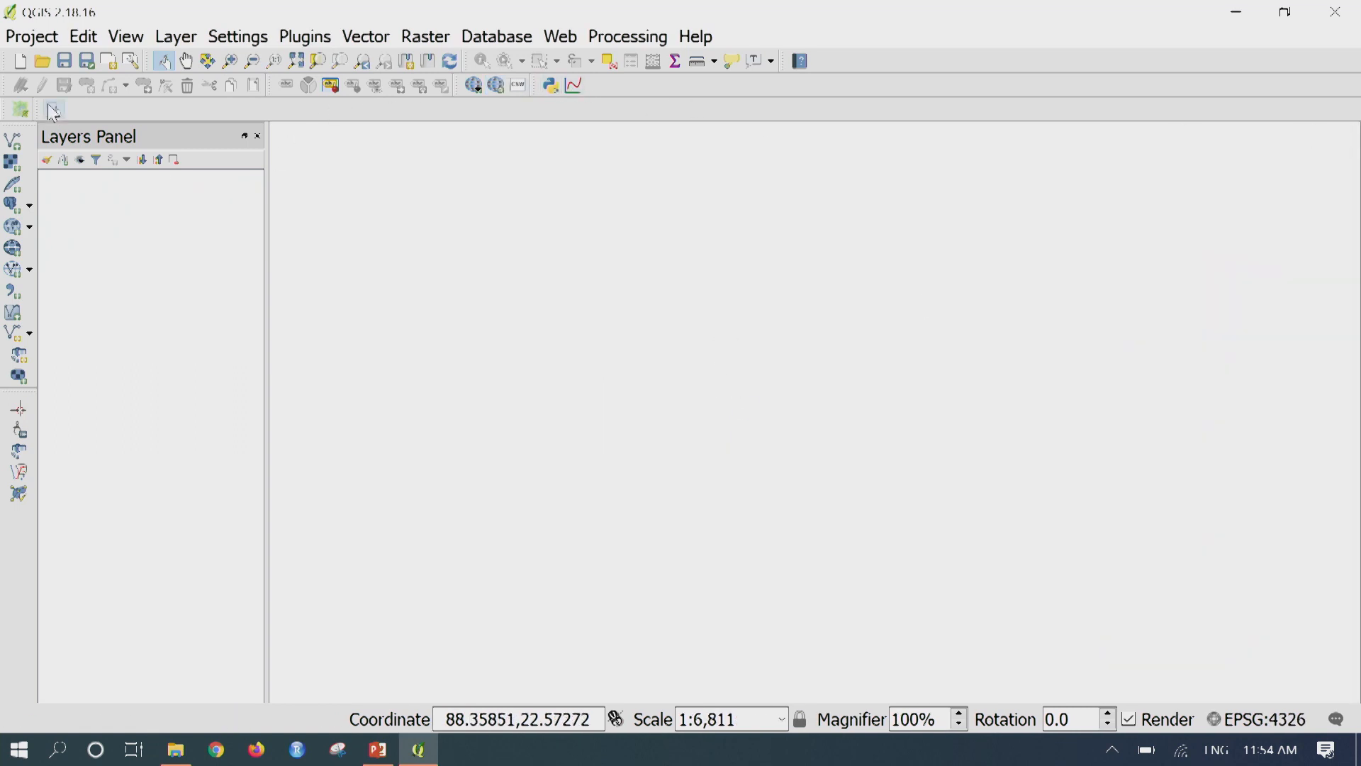
- Add the Kolkata_city_wgs84 shapefile from the Vector dataset folder as a vector layer
left_click(174, 37)
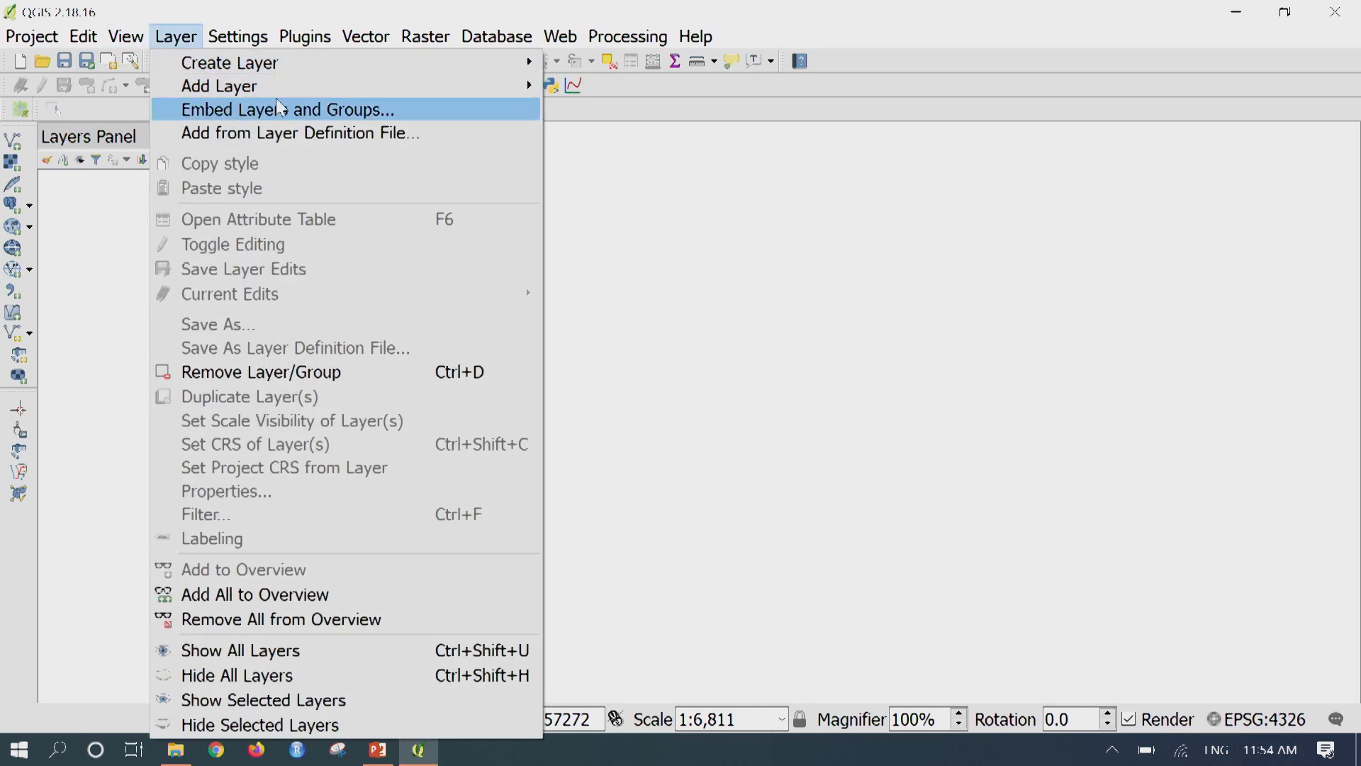
mouse_move(300, 92)
left_click(614, 89)
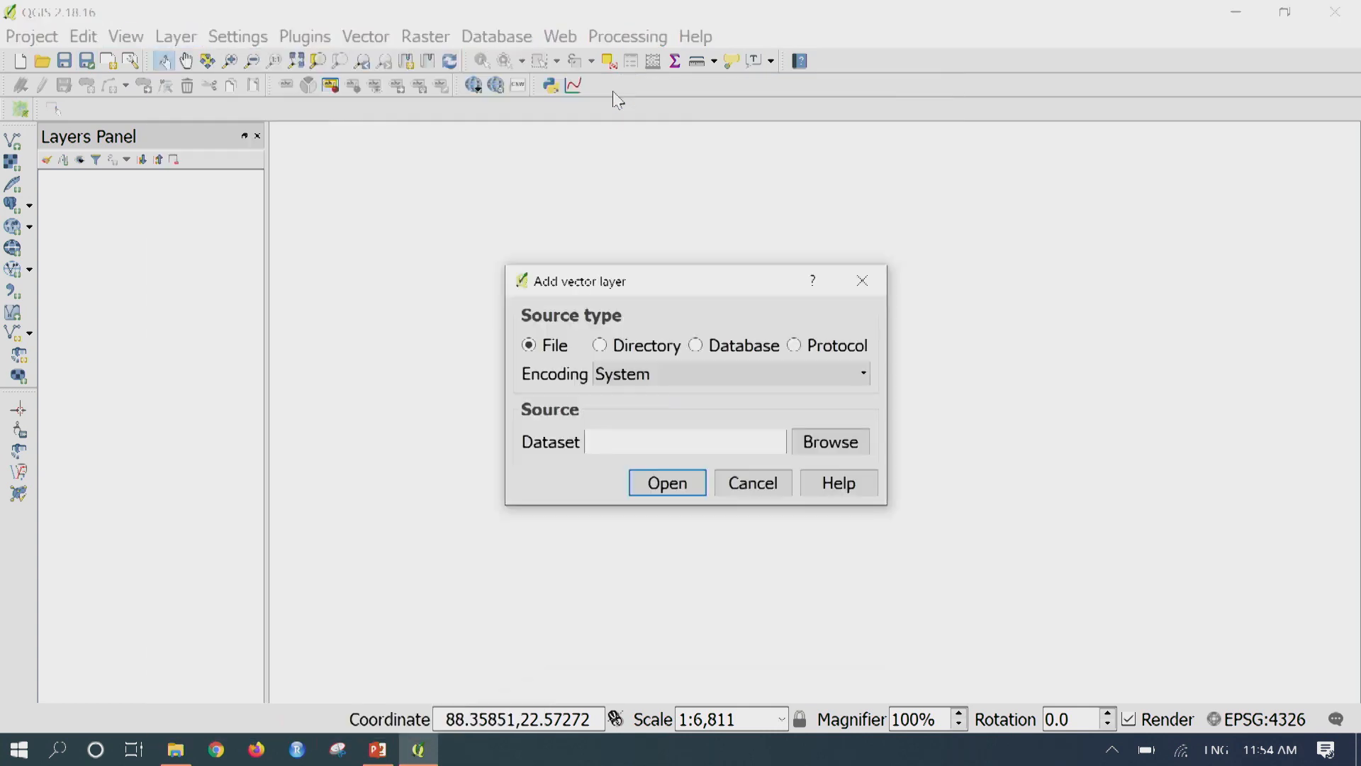
left_click(822, 440)
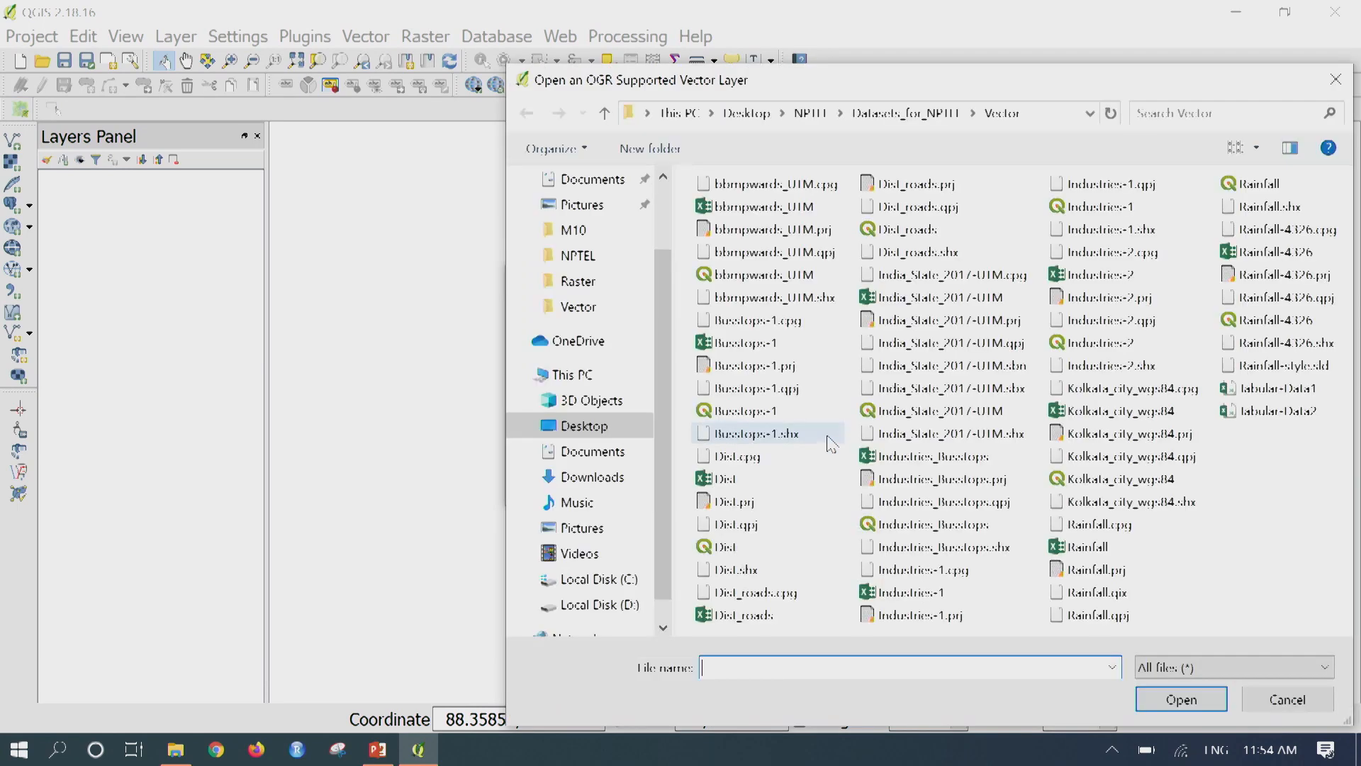
left_click_drag(942, 85, 693, 24)
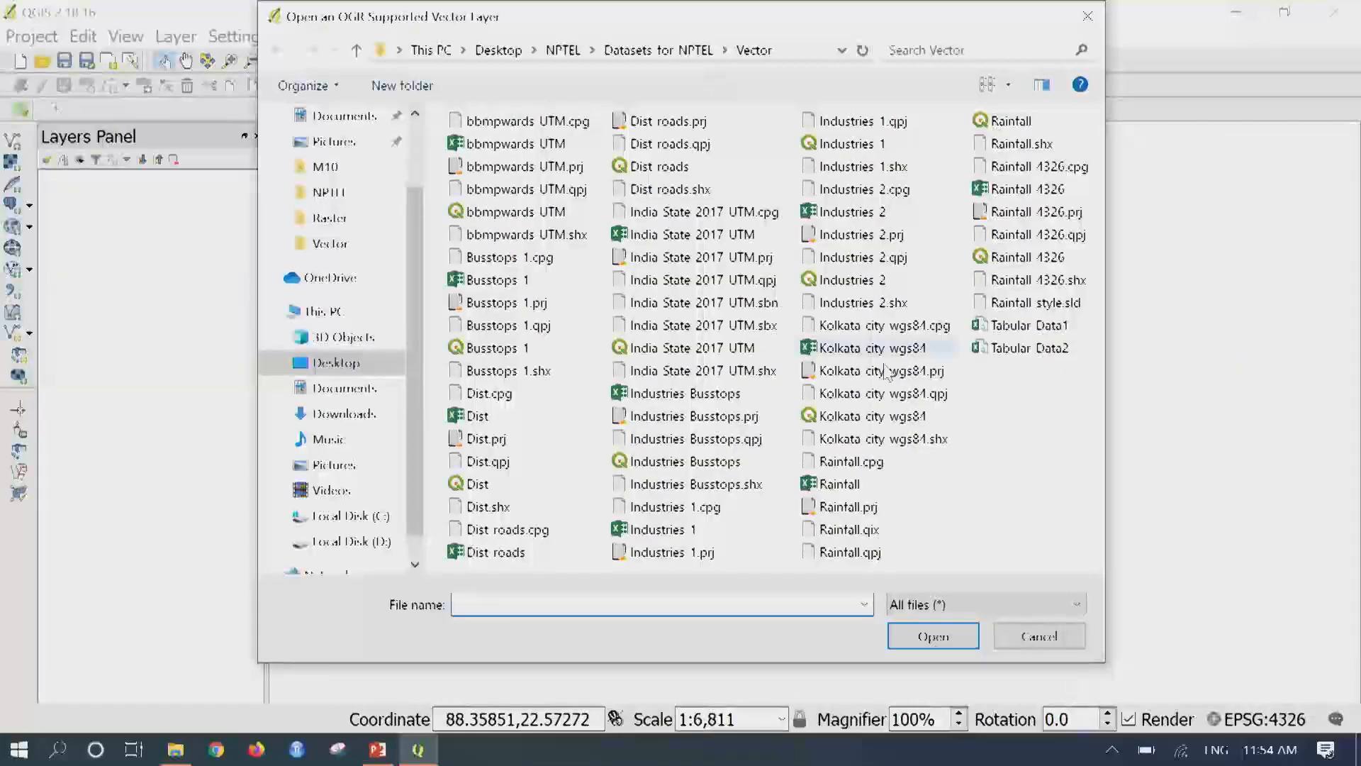
double_click(907, 420)
left_click(699, 481)
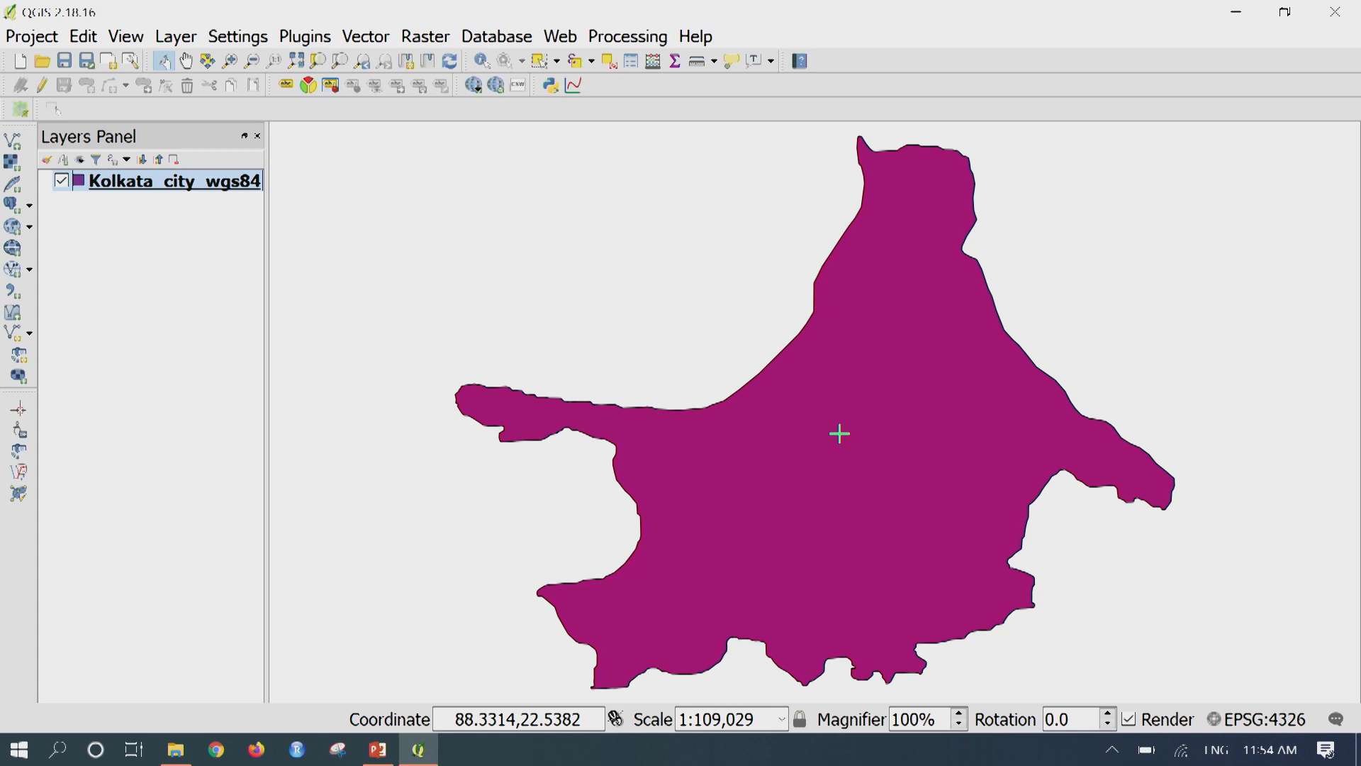
- Set the Kolkata_city_wgs84 layer's symbol layer type to Outline: Simple line in its style properties and apply it
right_click(217, 191)
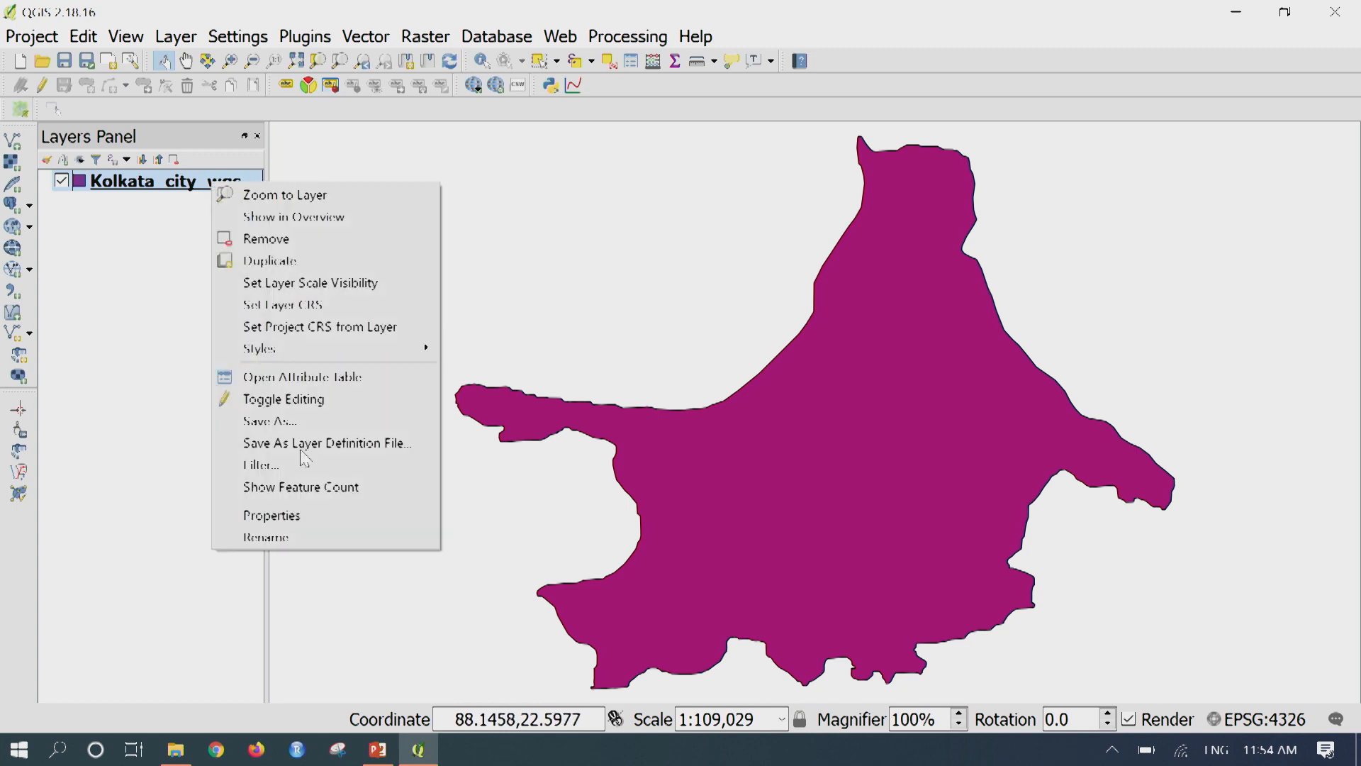
left_click(366, 530)
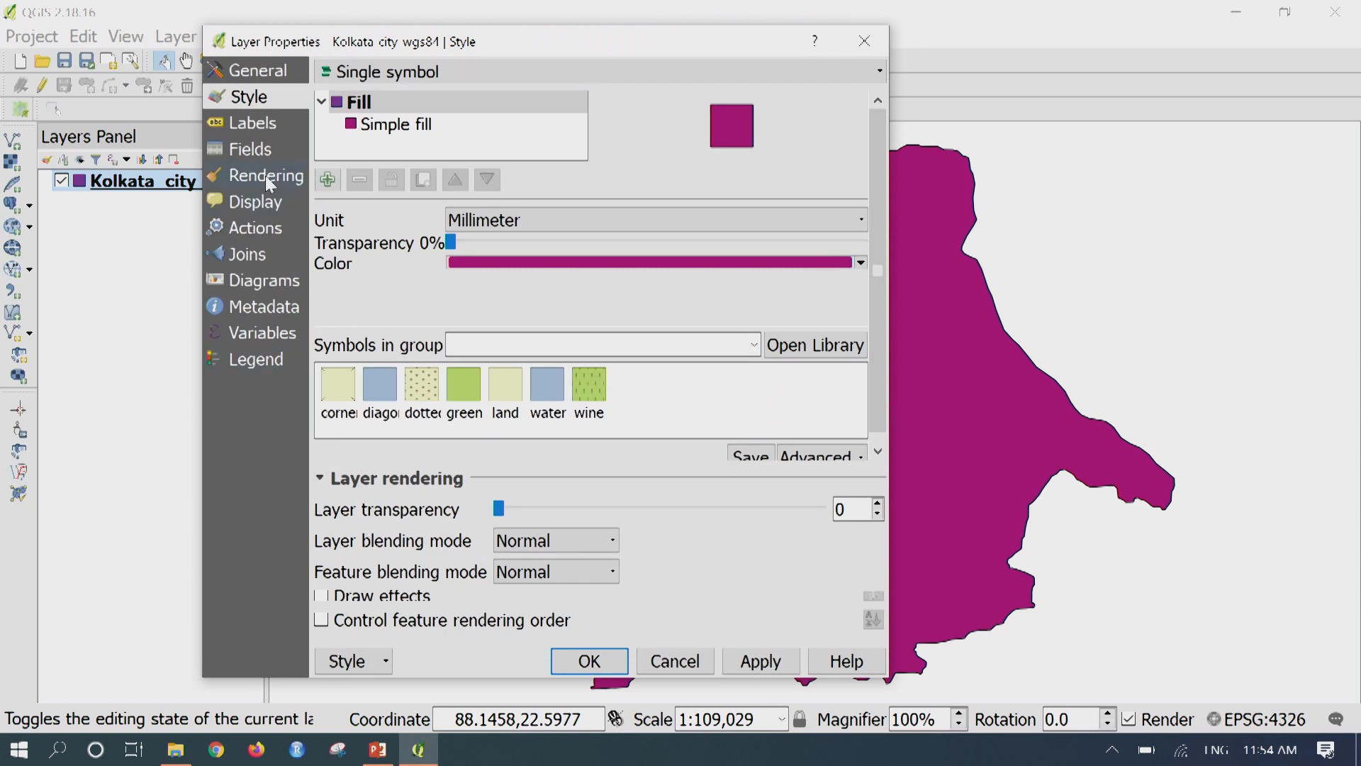
left_click(451, 132)
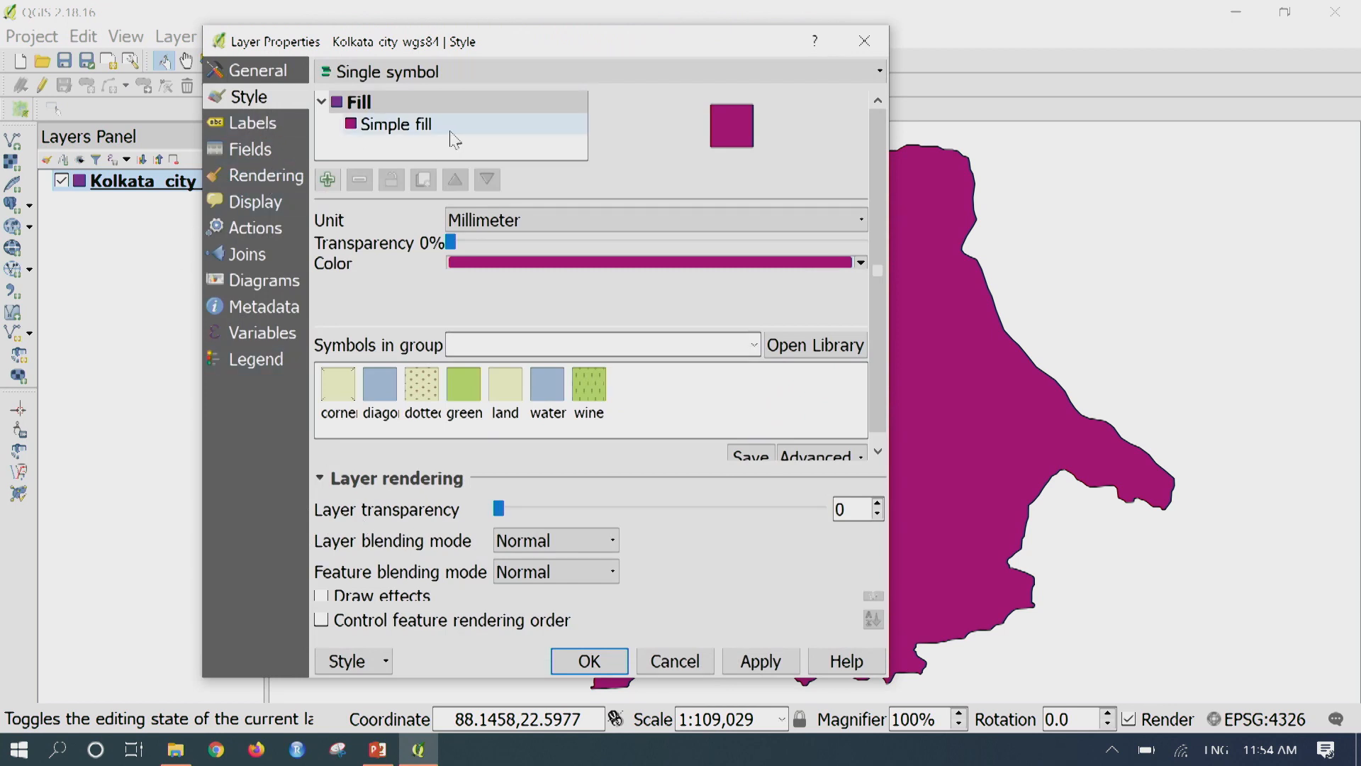
left_click(748, 220)
scroll(744, 278, "down", 1)
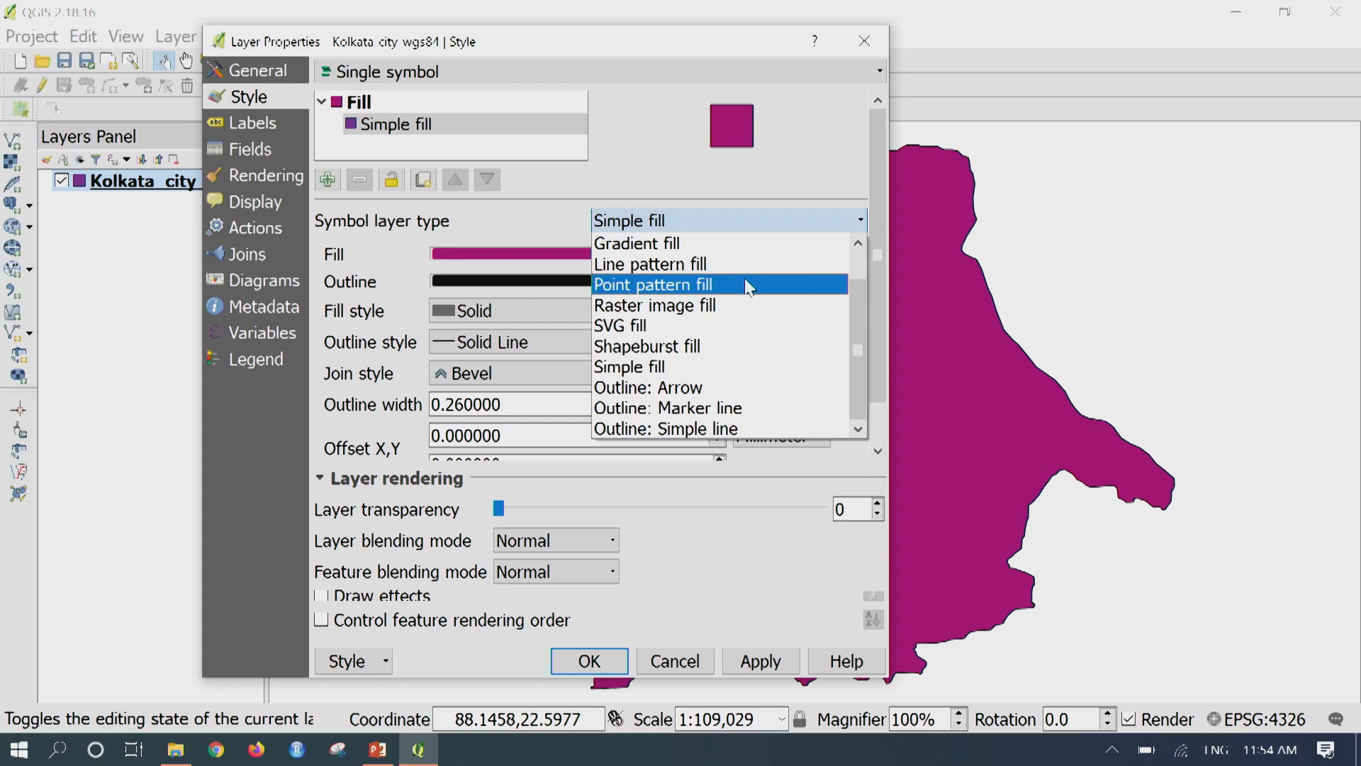
left_click(746, 429)
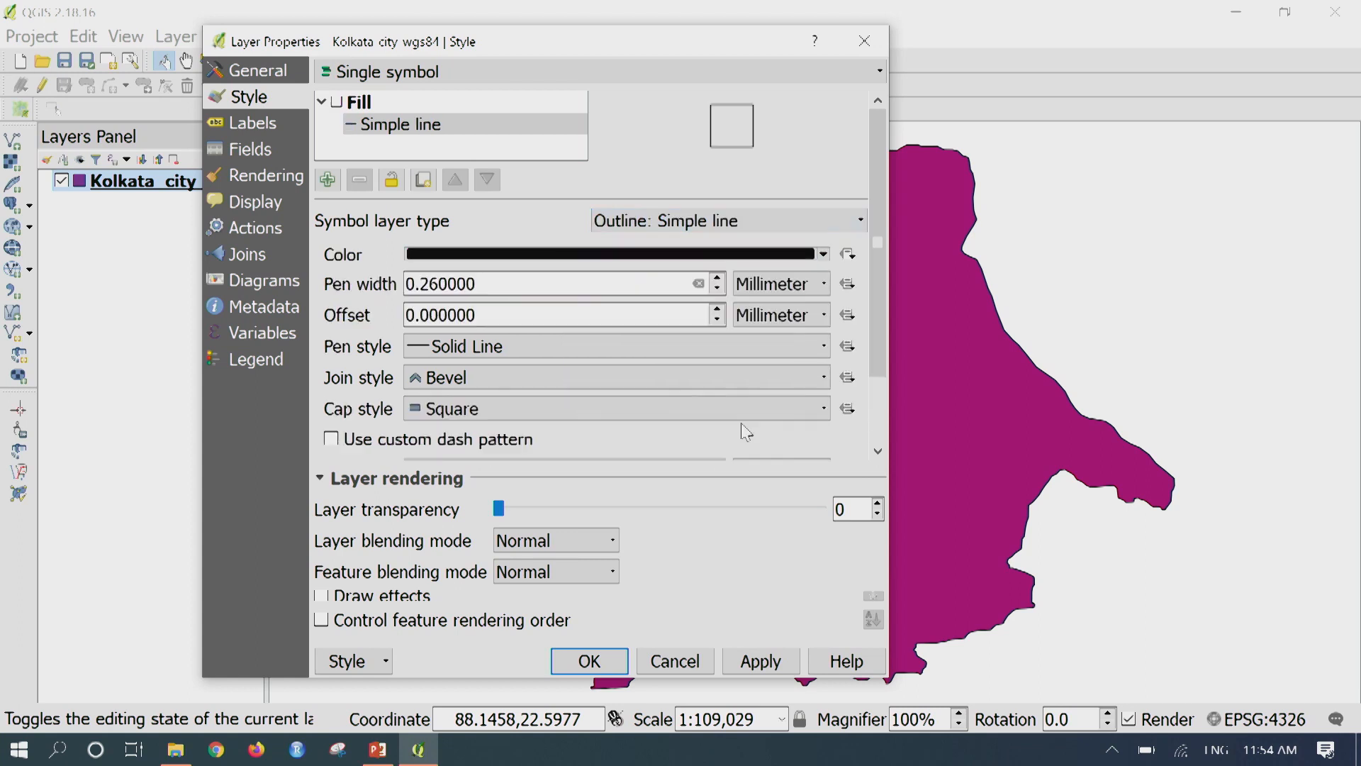
left_click(774, 663)
left_click(589, 660)
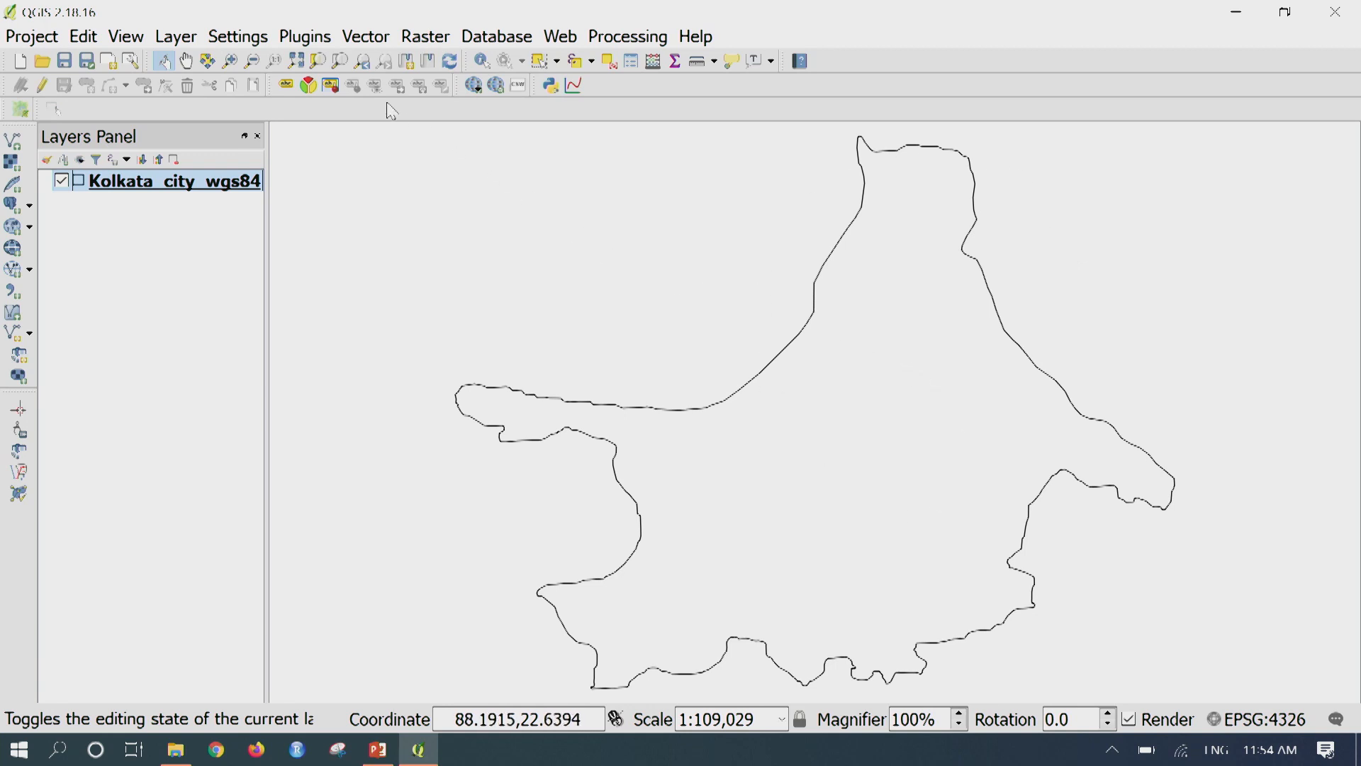
- Start an OpenStreetMap data download and try its extent options, first from the Kolkata_city_wgs84 layer and then Manual
left_click(365, 37)
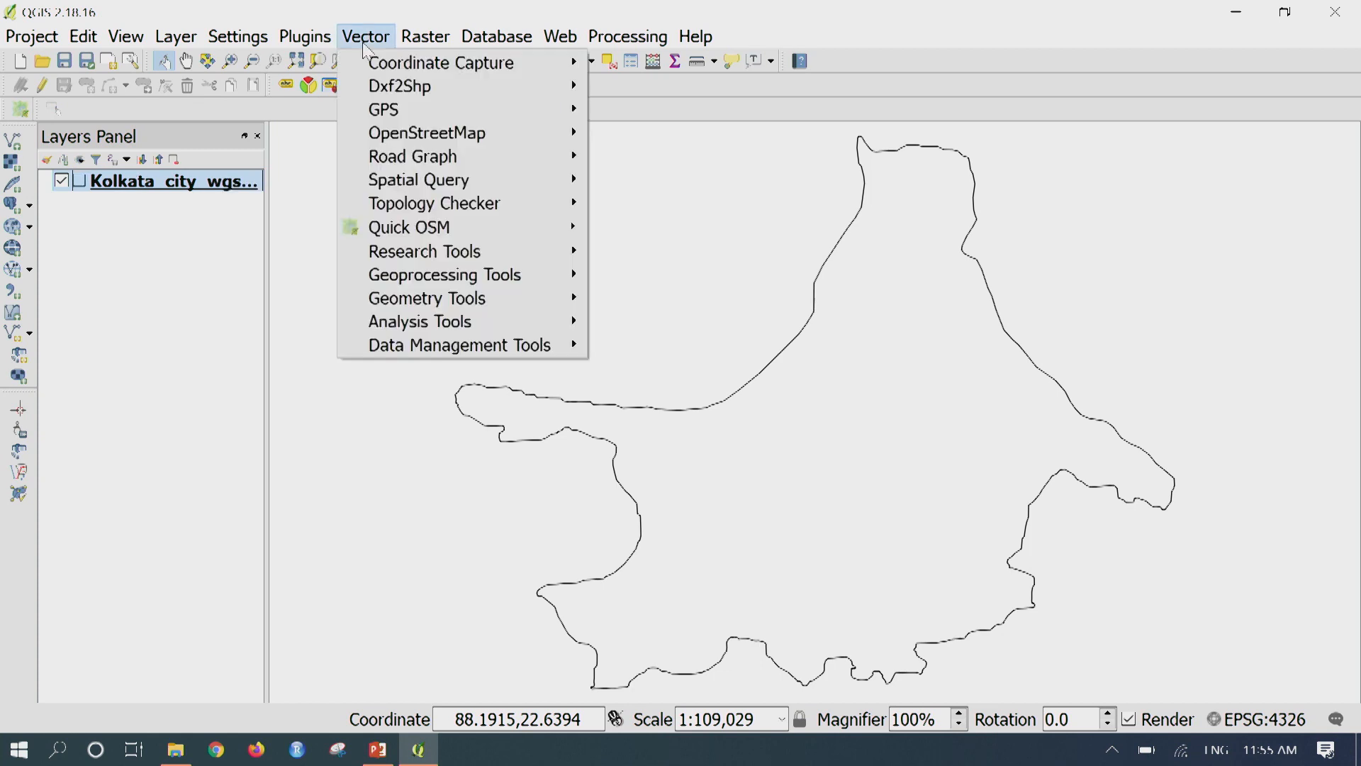
mouse_move(432, 132)
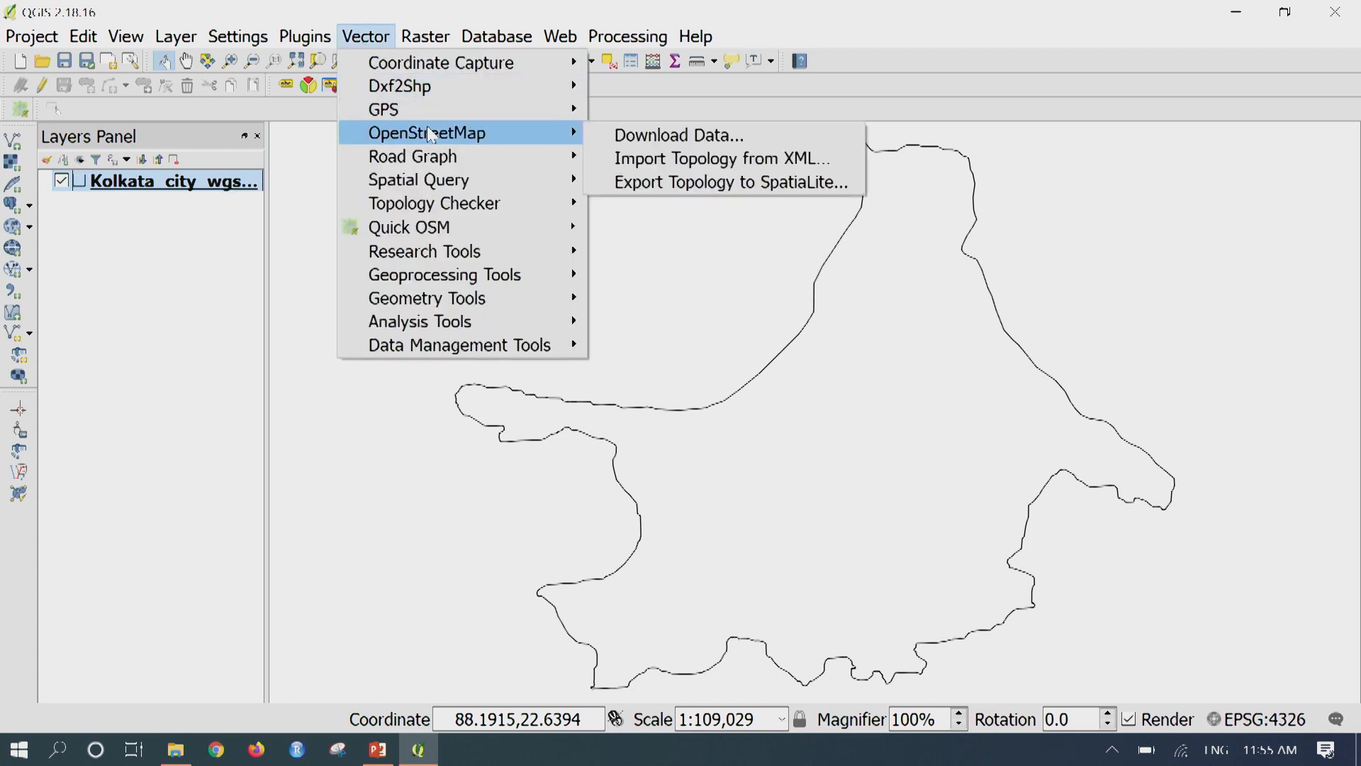
left_click(652, 138)
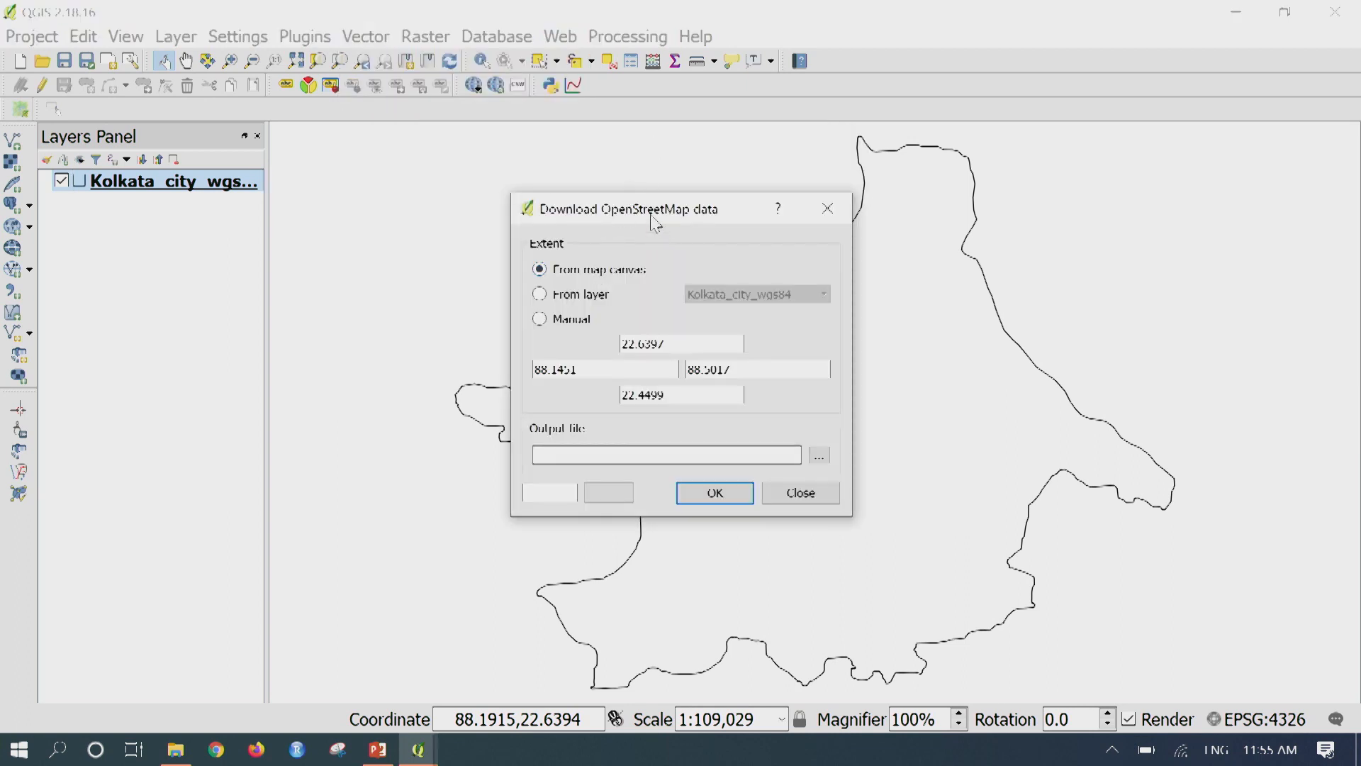
left_click_drag(653, 221, 624, 150)
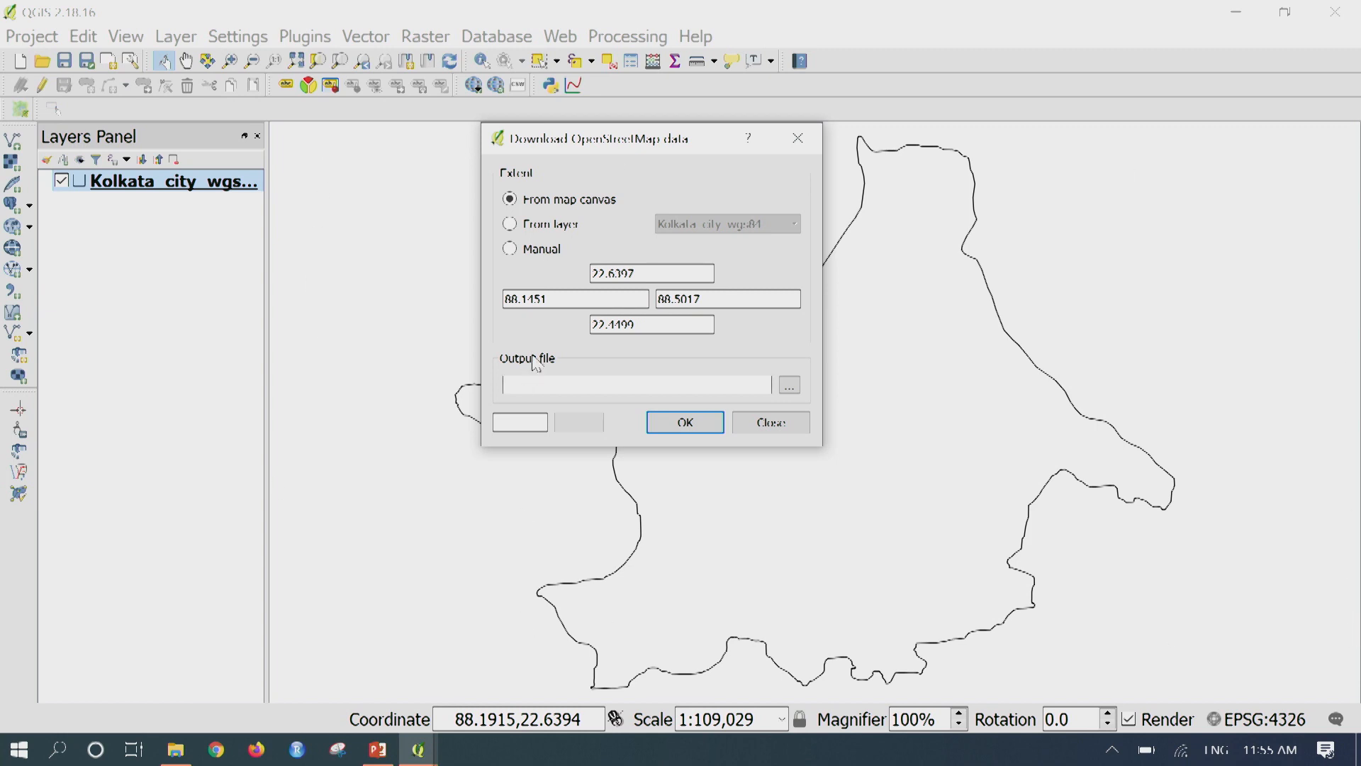
left_click(558, 228)
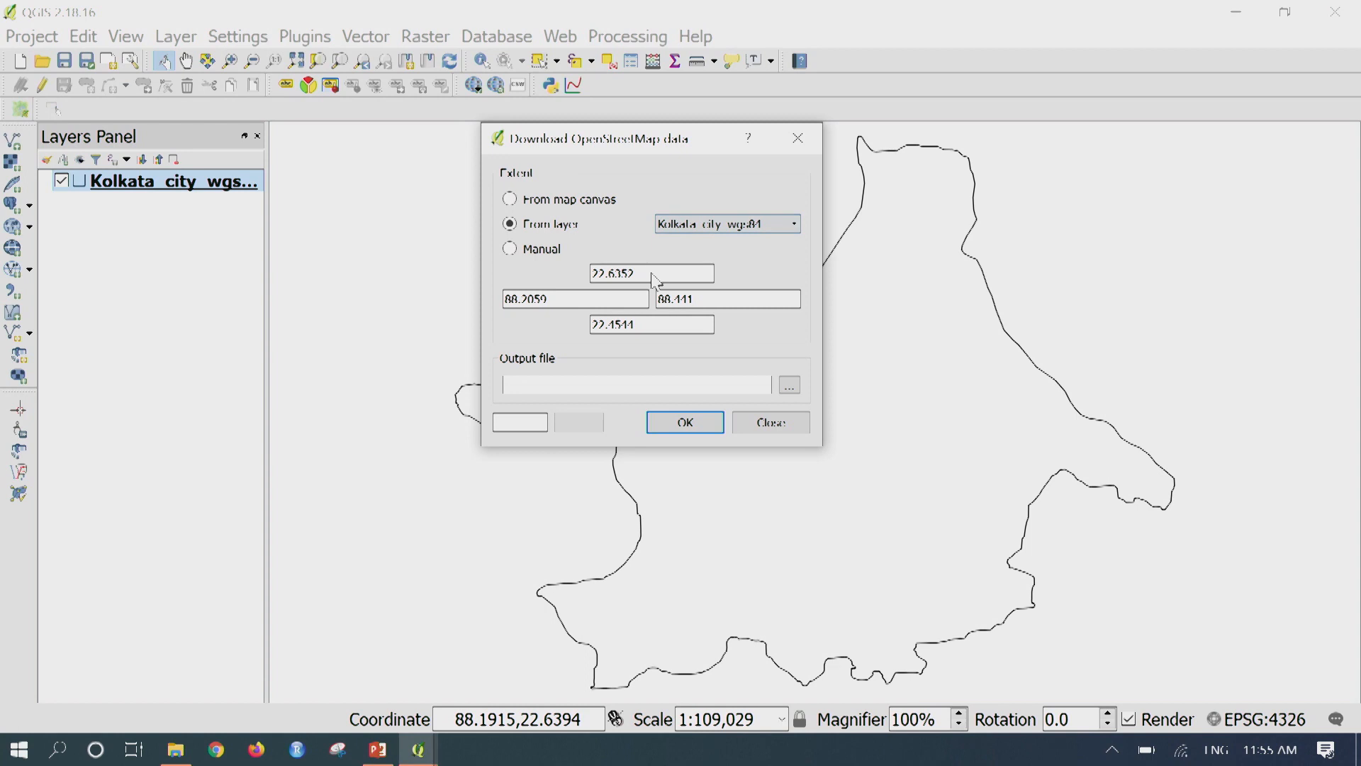
left_click(546, 255)
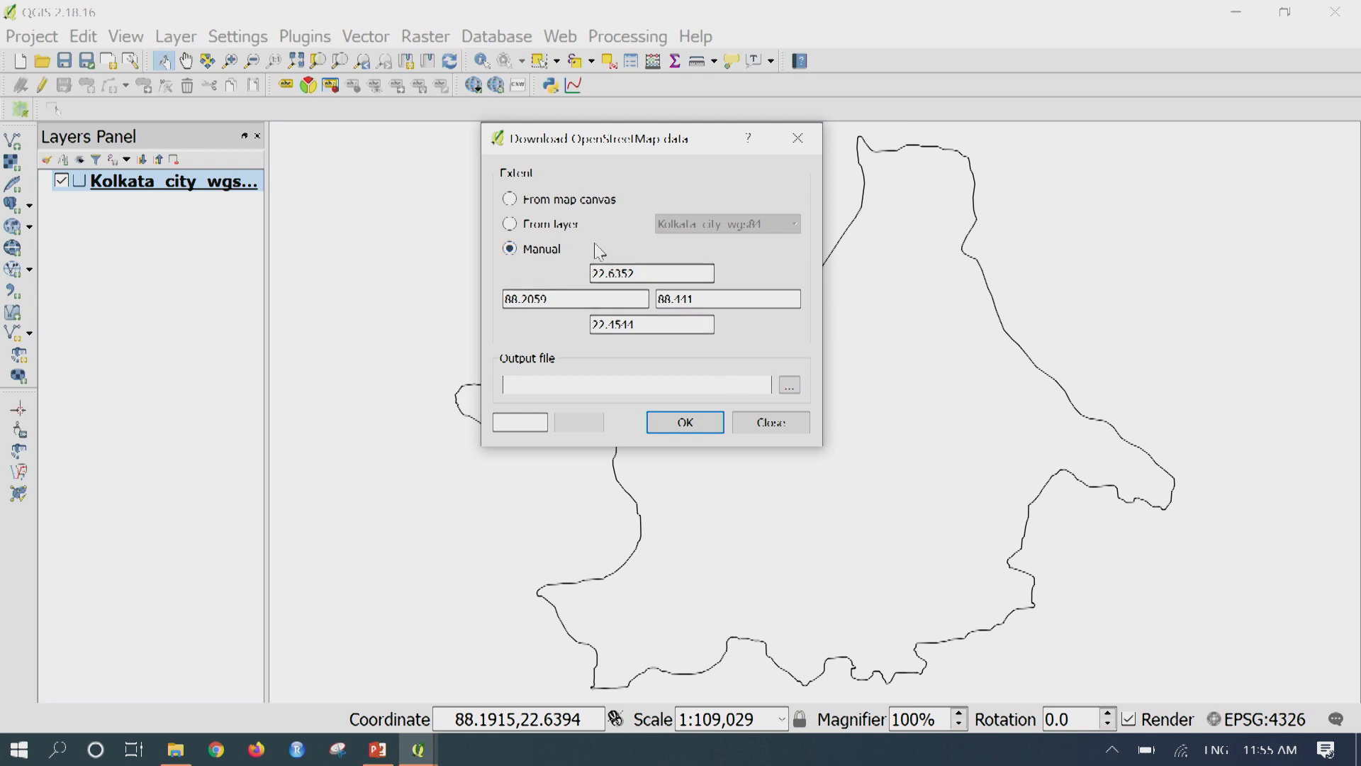
- Set the download's output file to kolkata_data in the NPTEL folder on the Desktop, as an OpenStreetMap file
left_click(795, 394)
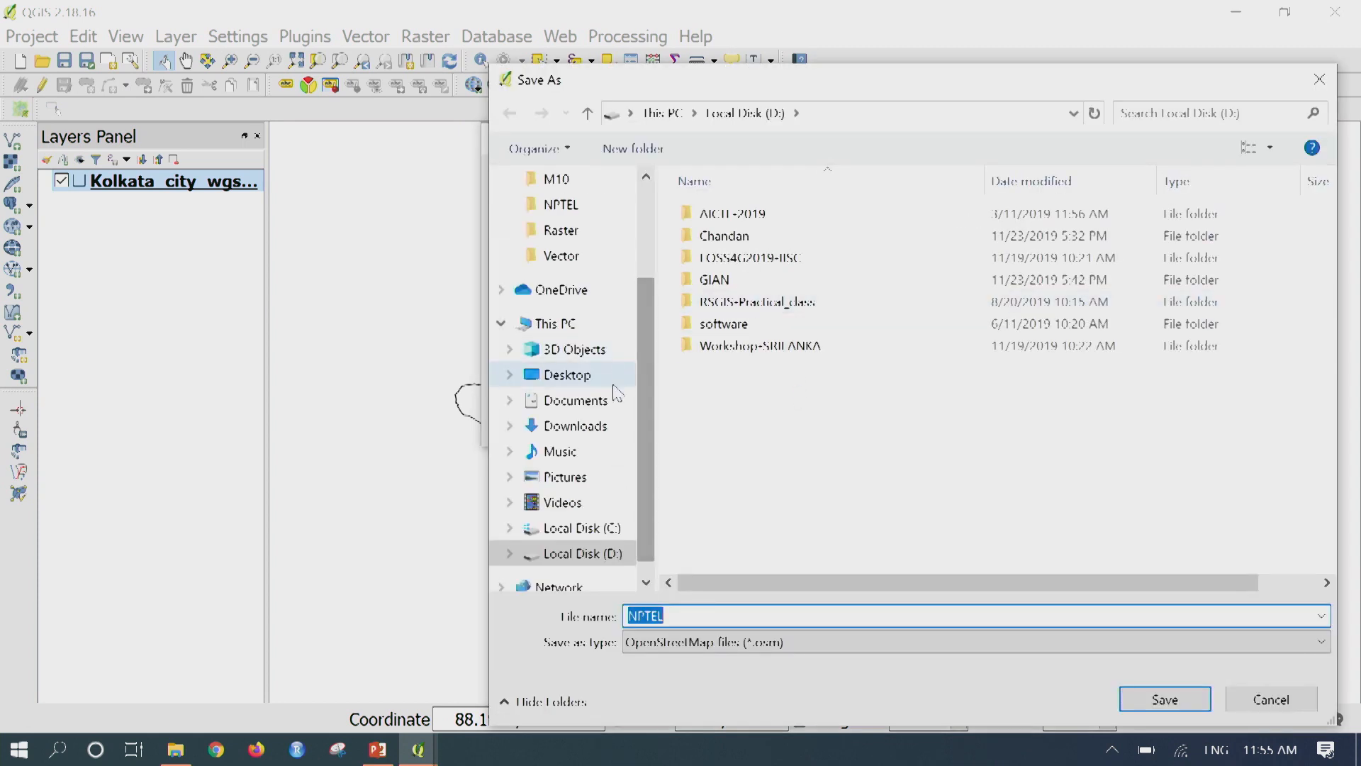
left_click(592, 375)
double_click(741, 241)
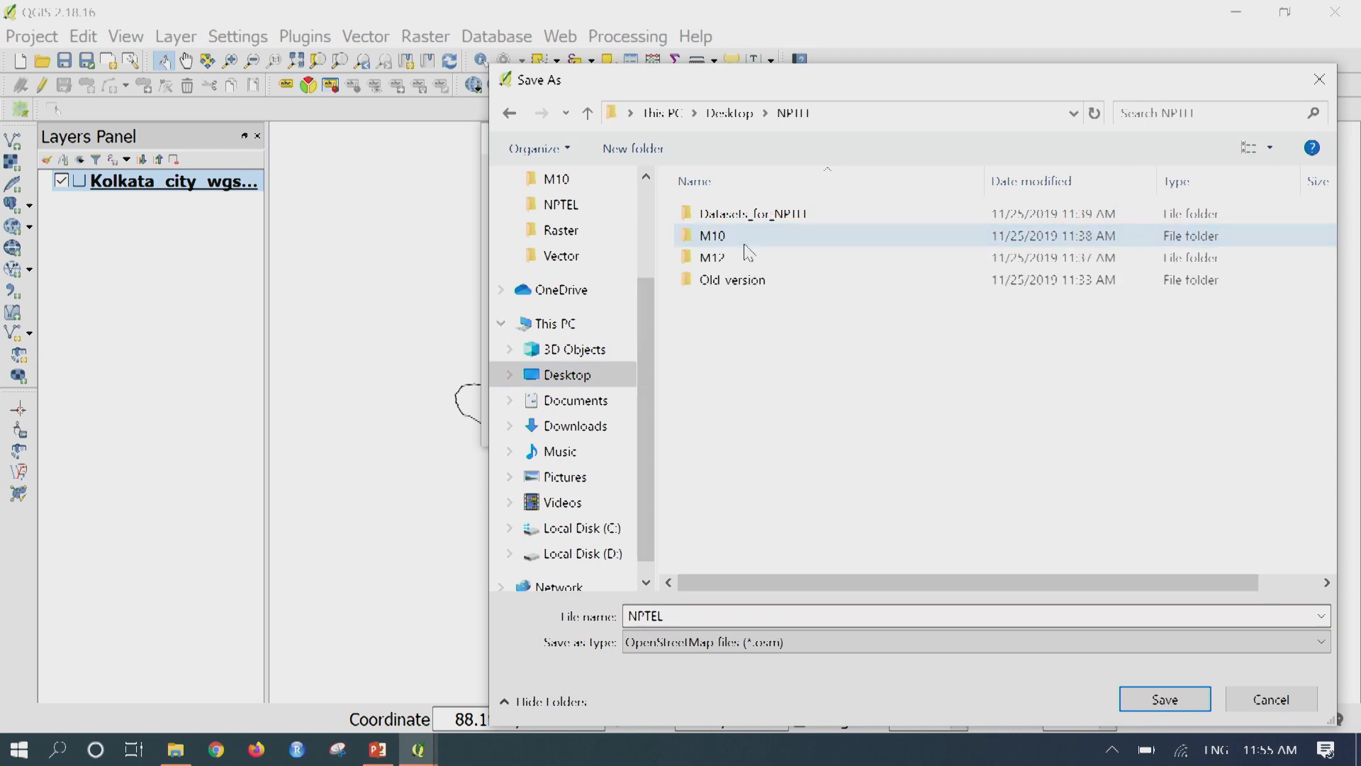
double_click(730, 614)
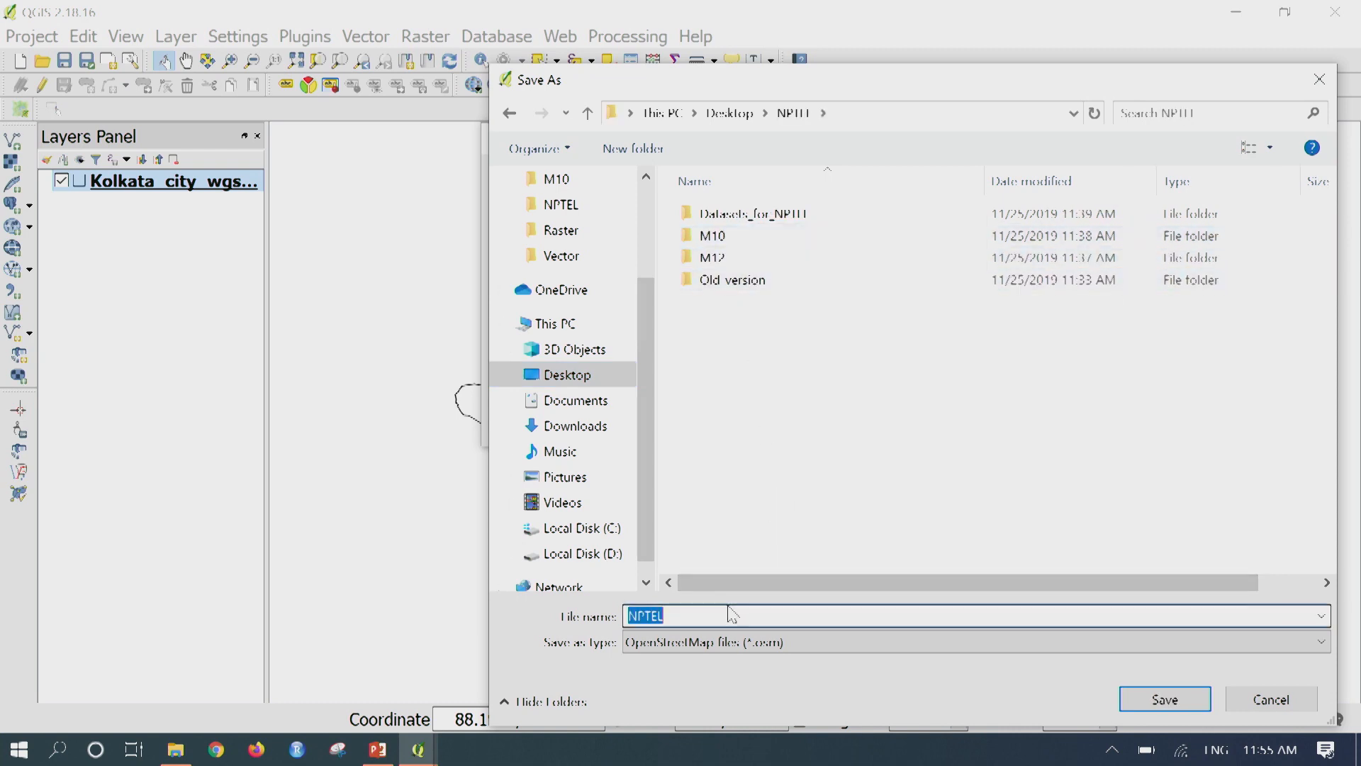
type("kolkata data")
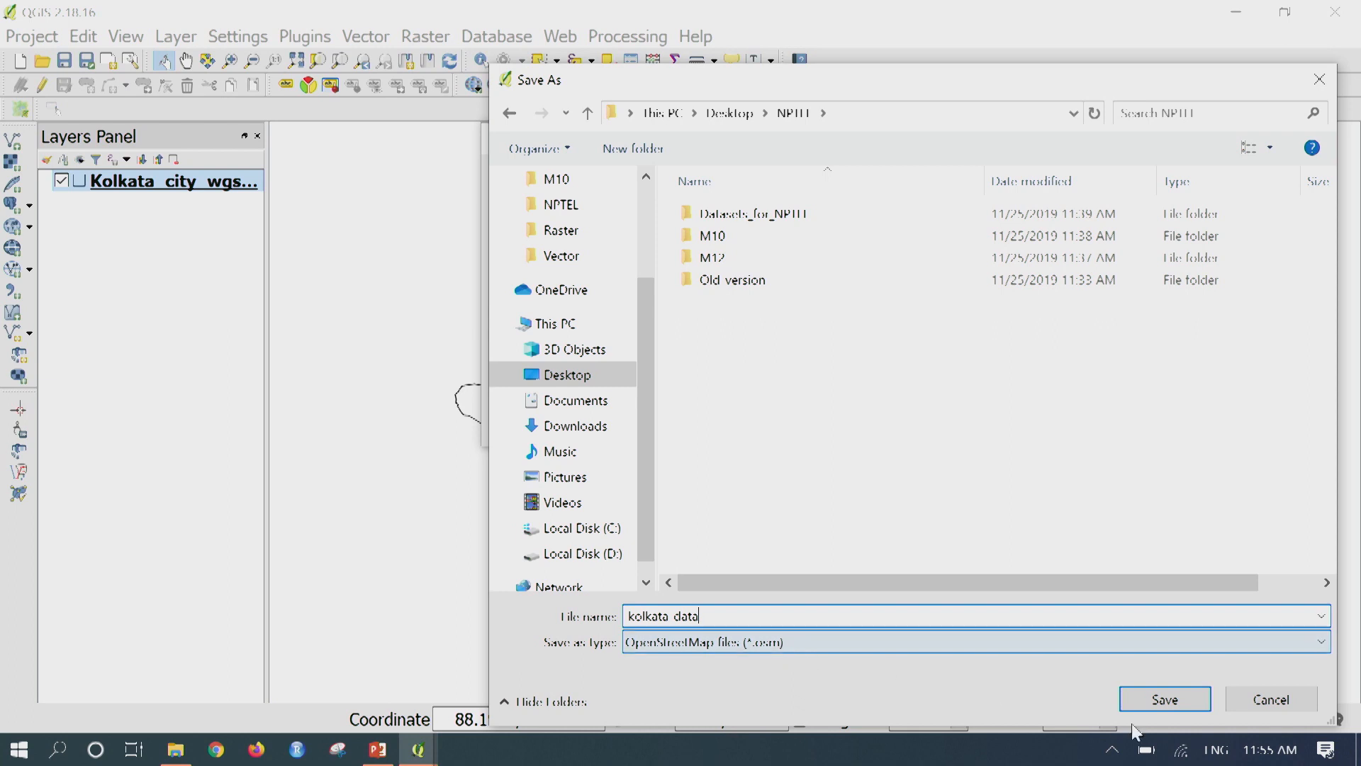
left_click(1175, 709)
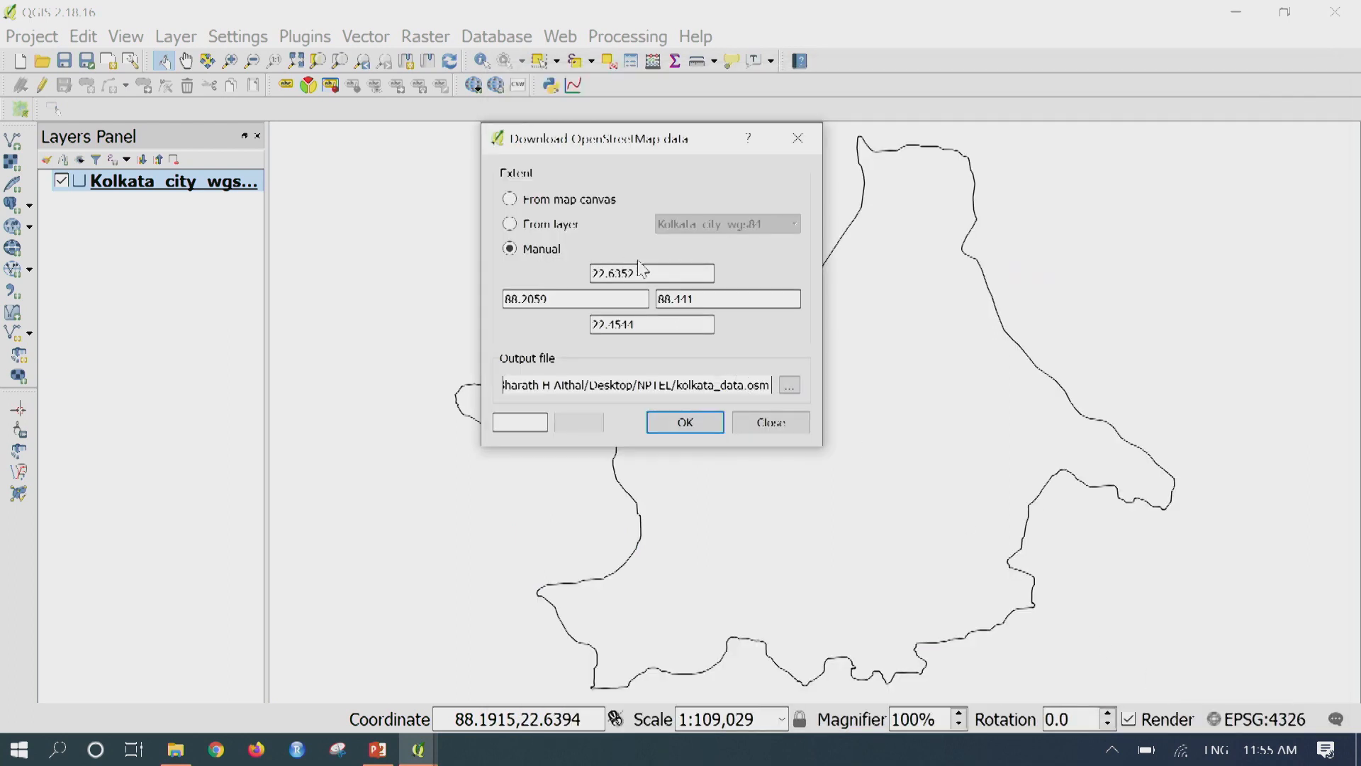
- Take the extent from the Kolkata_city_wgs84 layer, download the OpenStreetMap data and close the download dialog
left_click(567, 226)
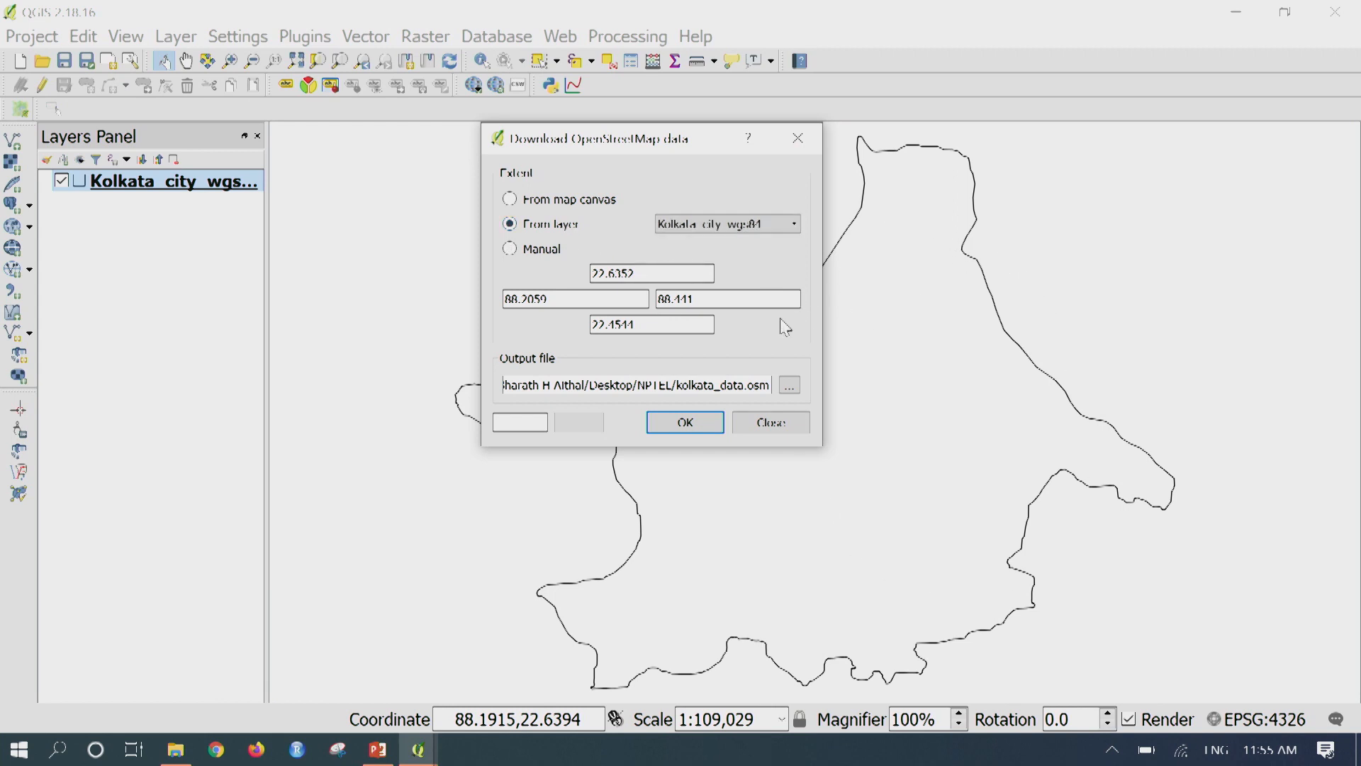
left_click(702, 428)
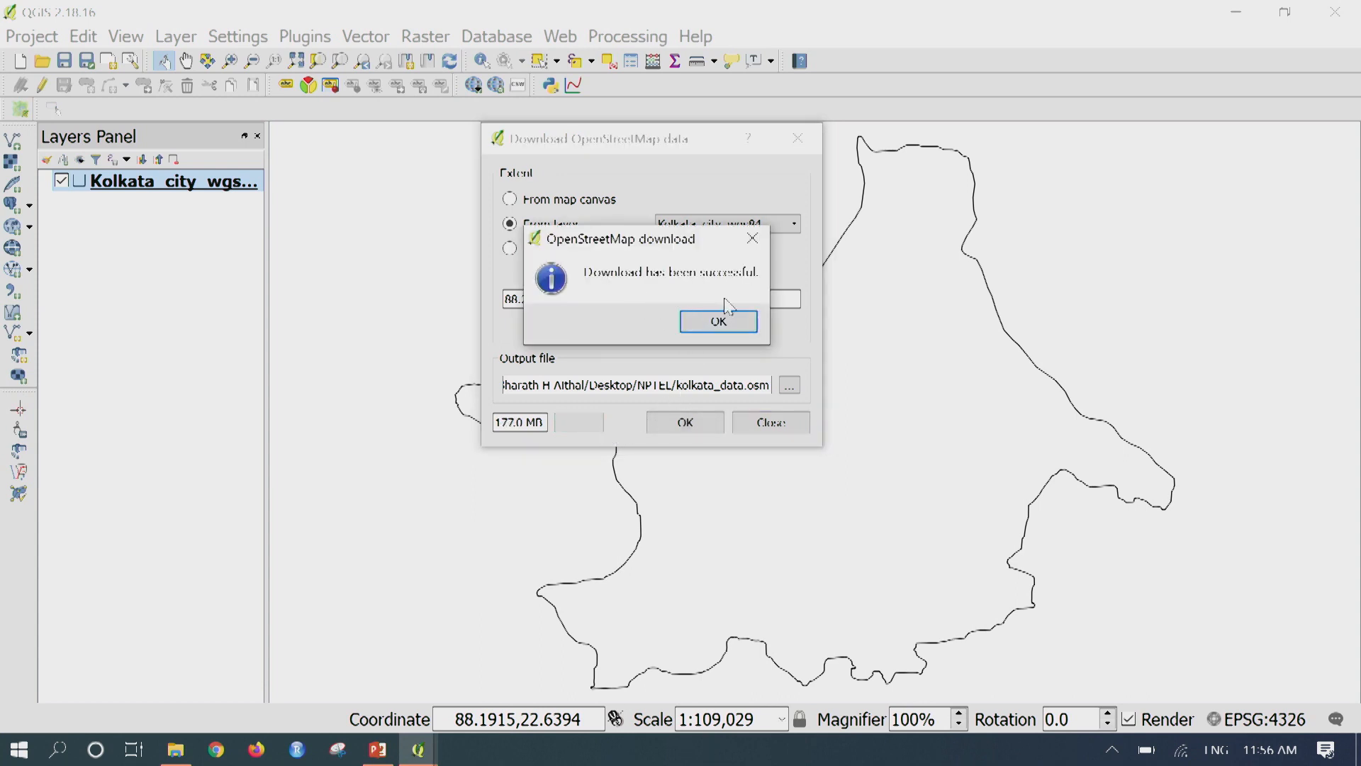
left_click(732, 339)
left_click(783, 428)
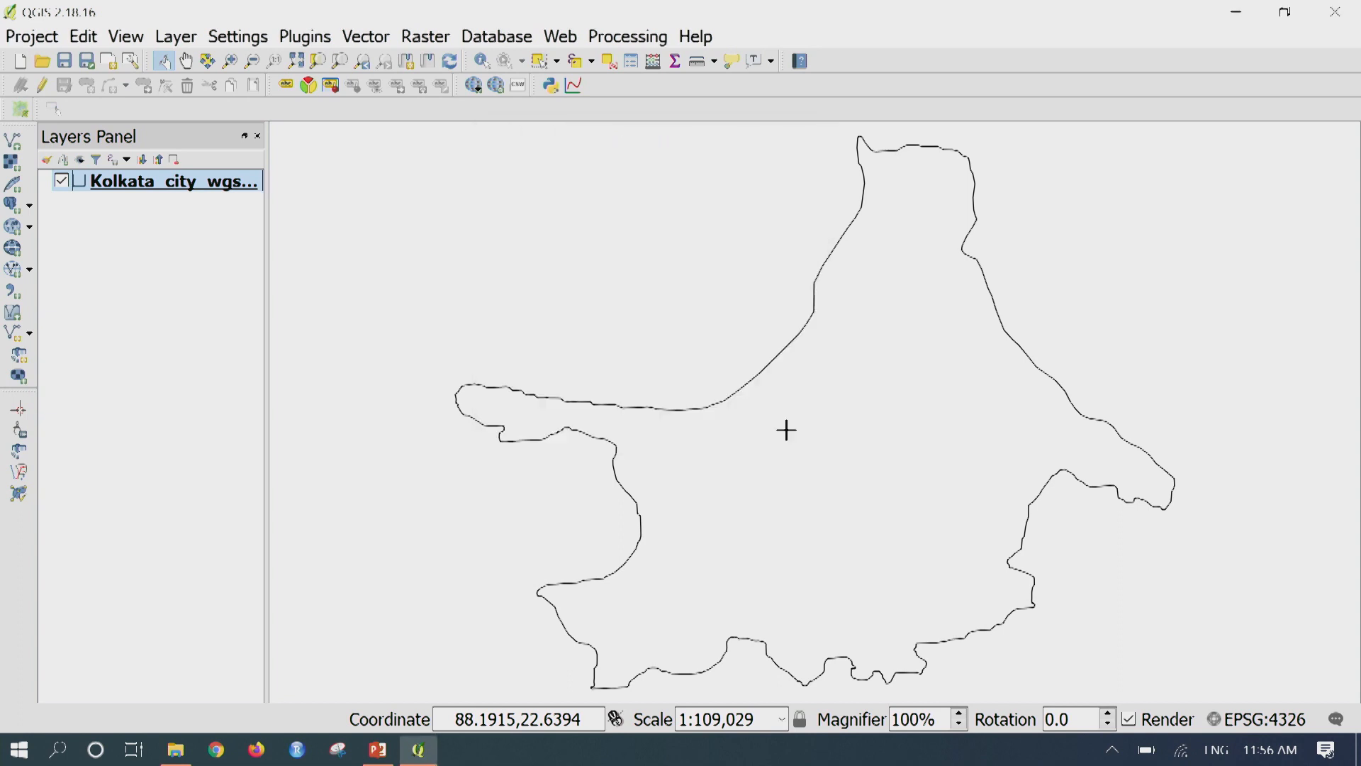
- Import the topology of kolkata_data.osm into the SpatiaLite database kolkata_data.osm.db, creating the connection kolkata_data
left_click(365, 36)
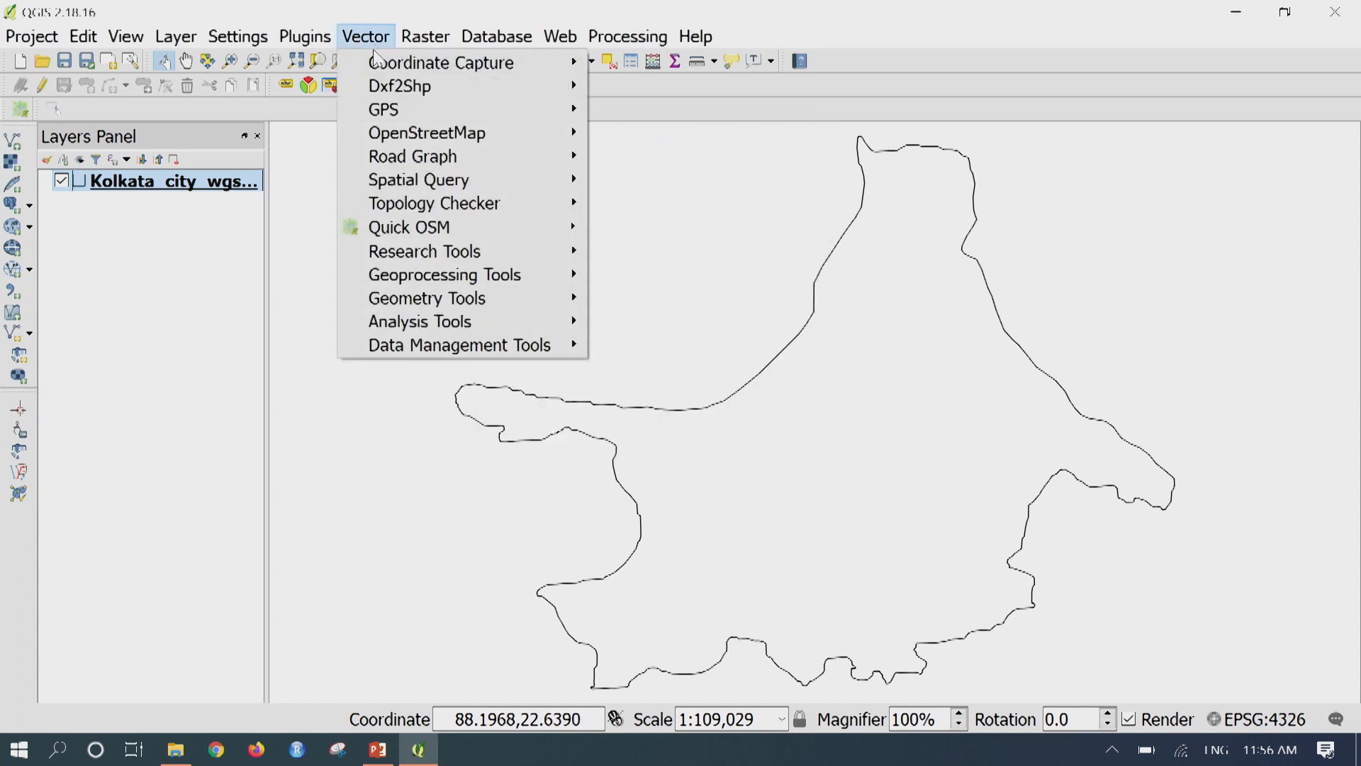
mouse_move(495, 137)
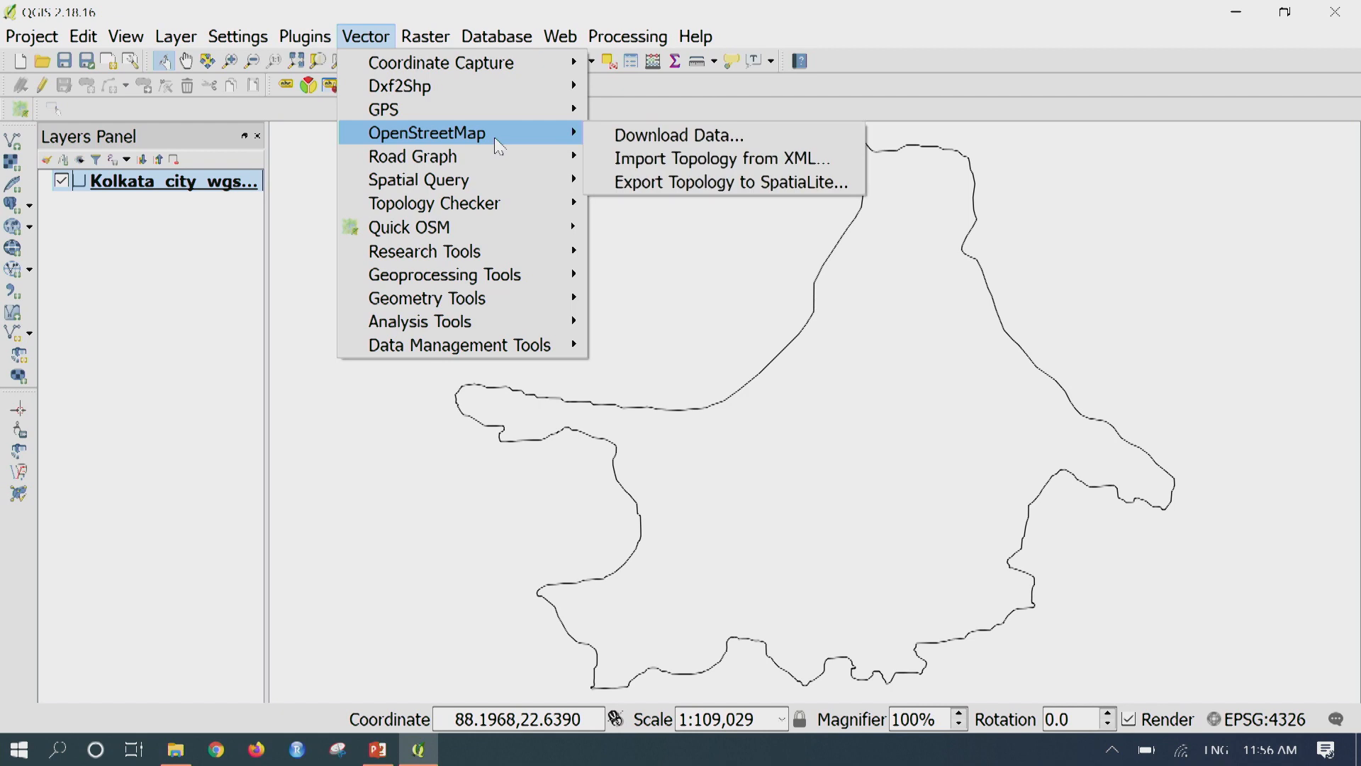
left_click(679, 168)
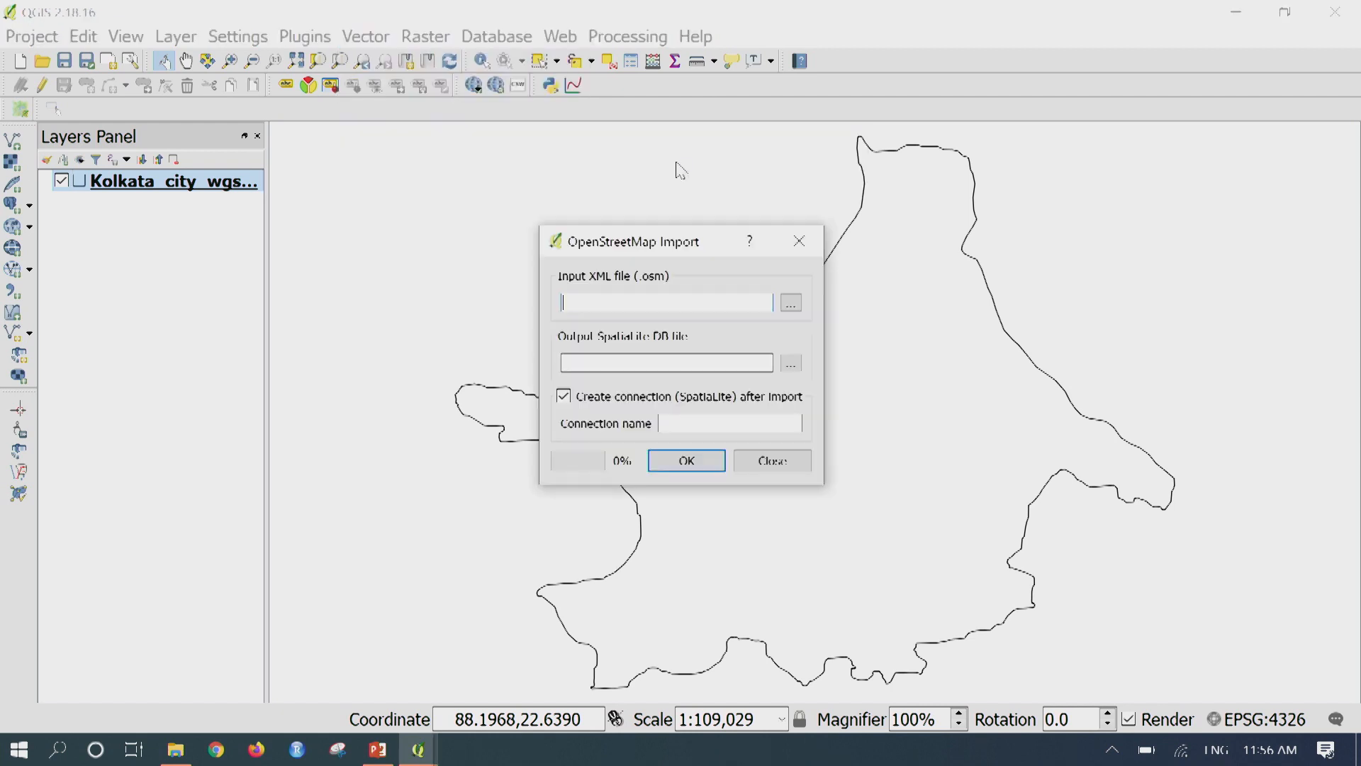
left_click(791, 312)
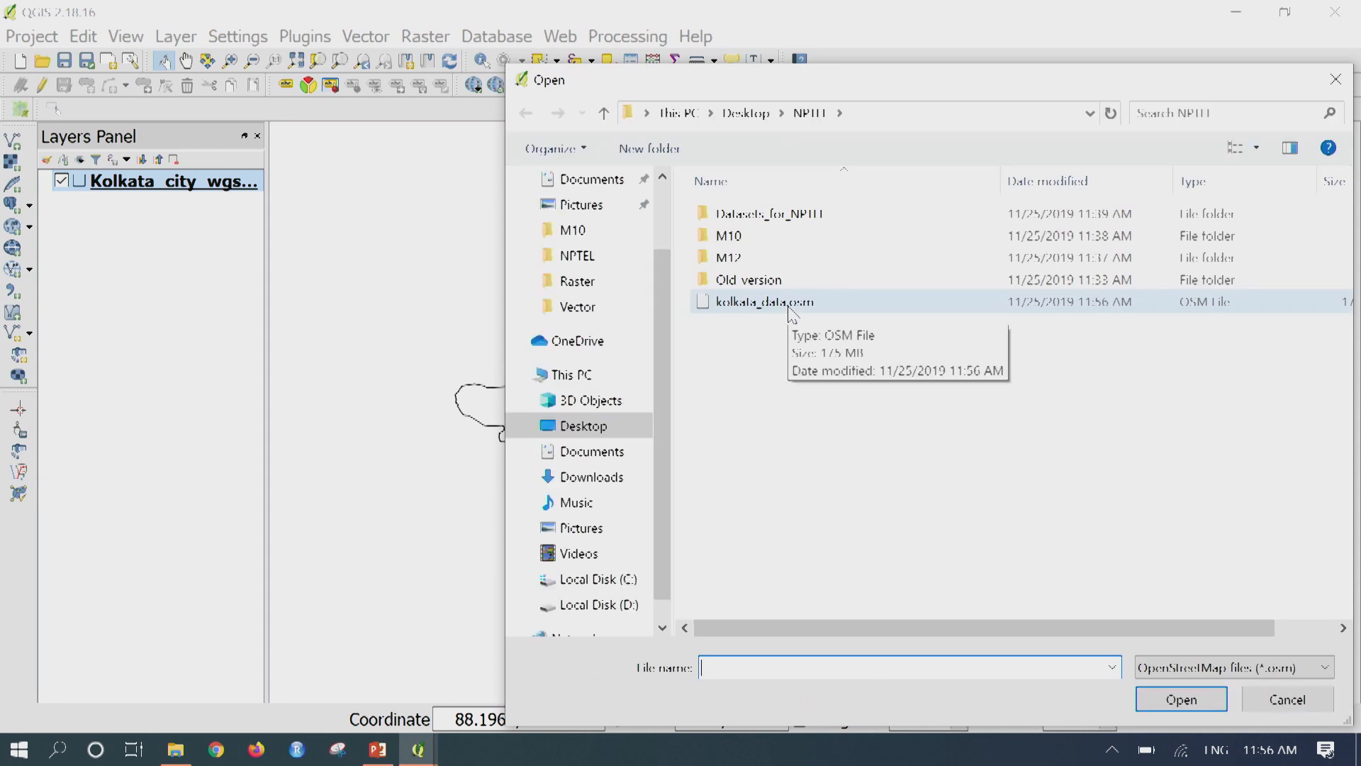
double_click(789, 307)
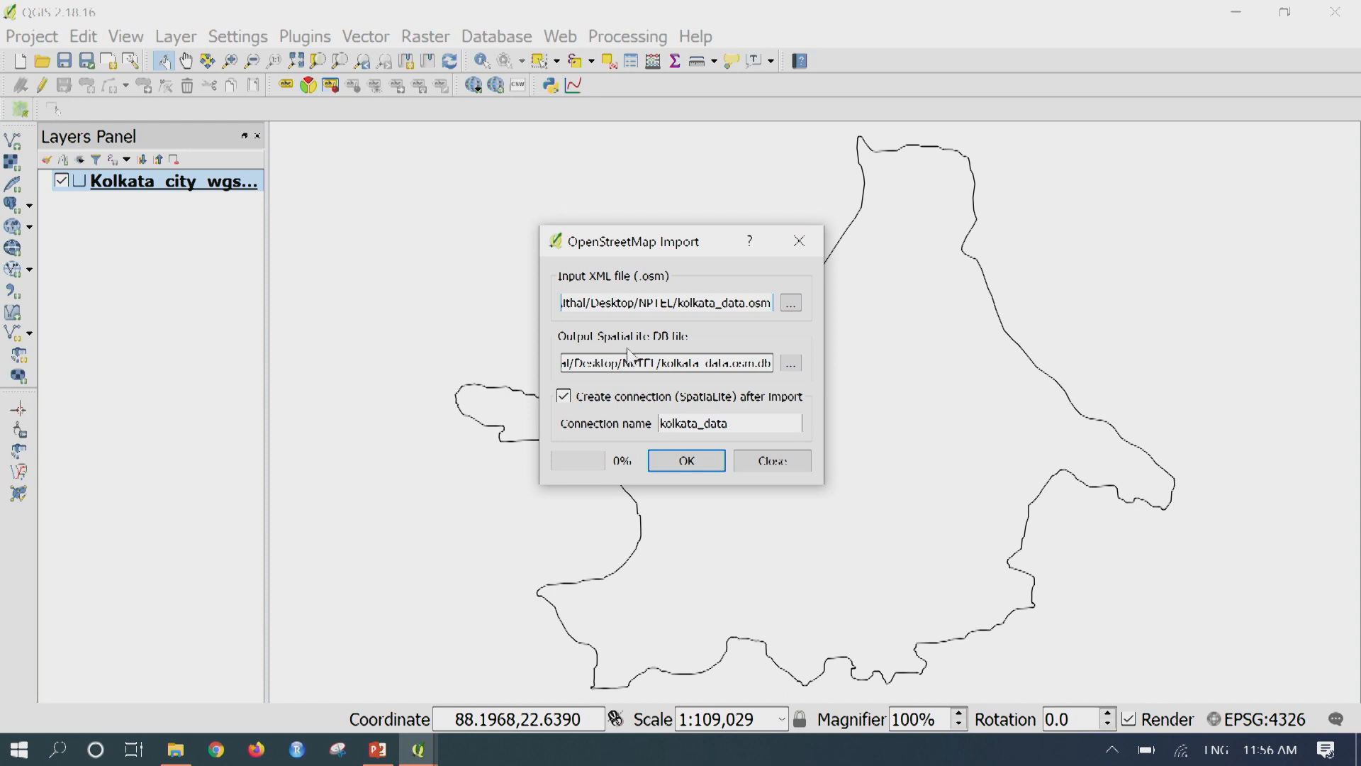
left_click(701, 465)
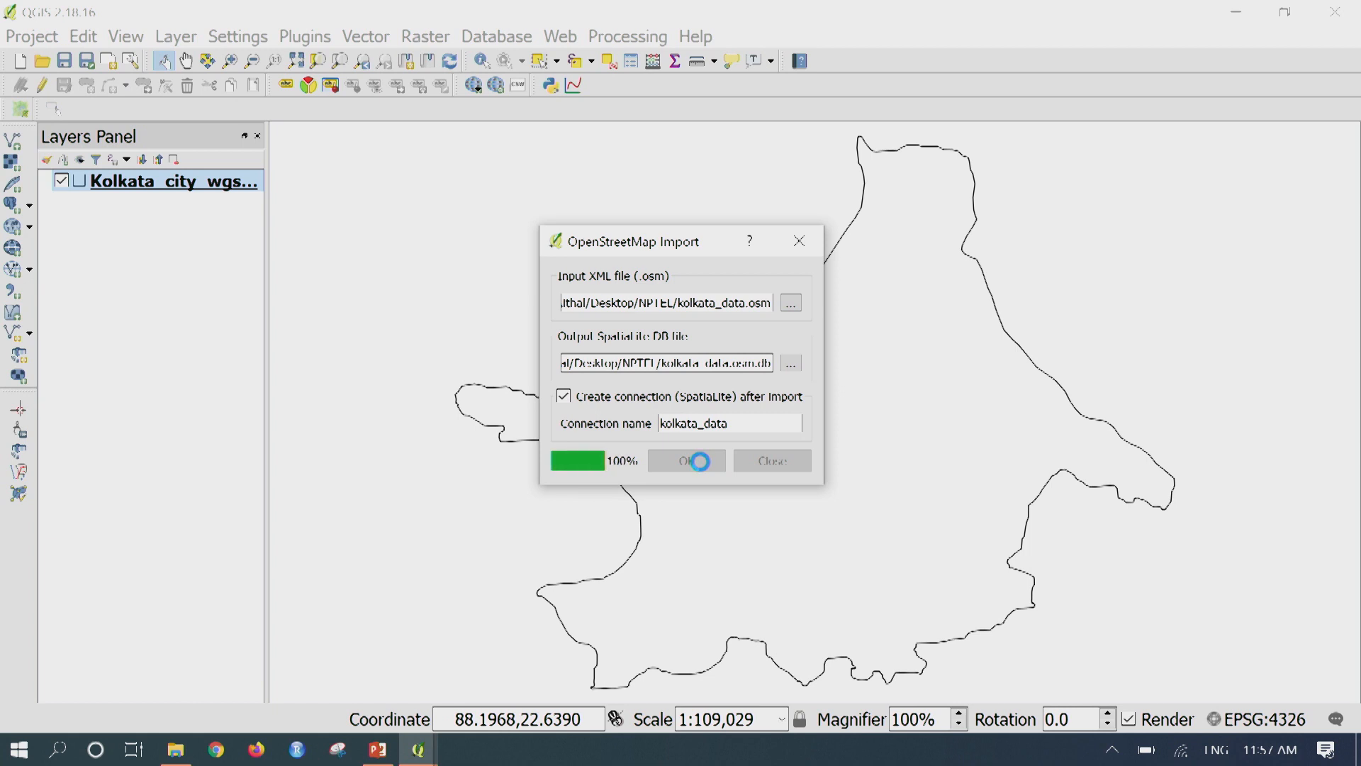
left_click(773, 395)
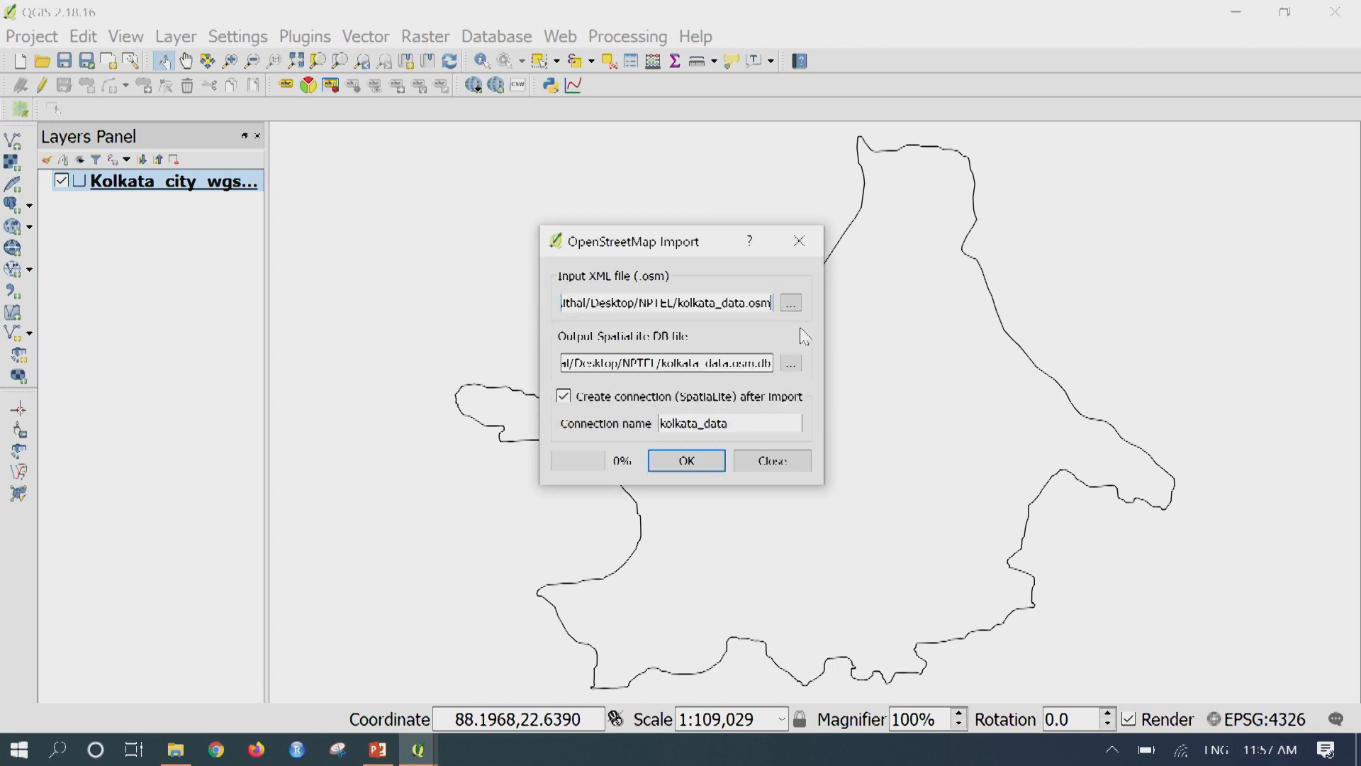
left_click(799, 242)
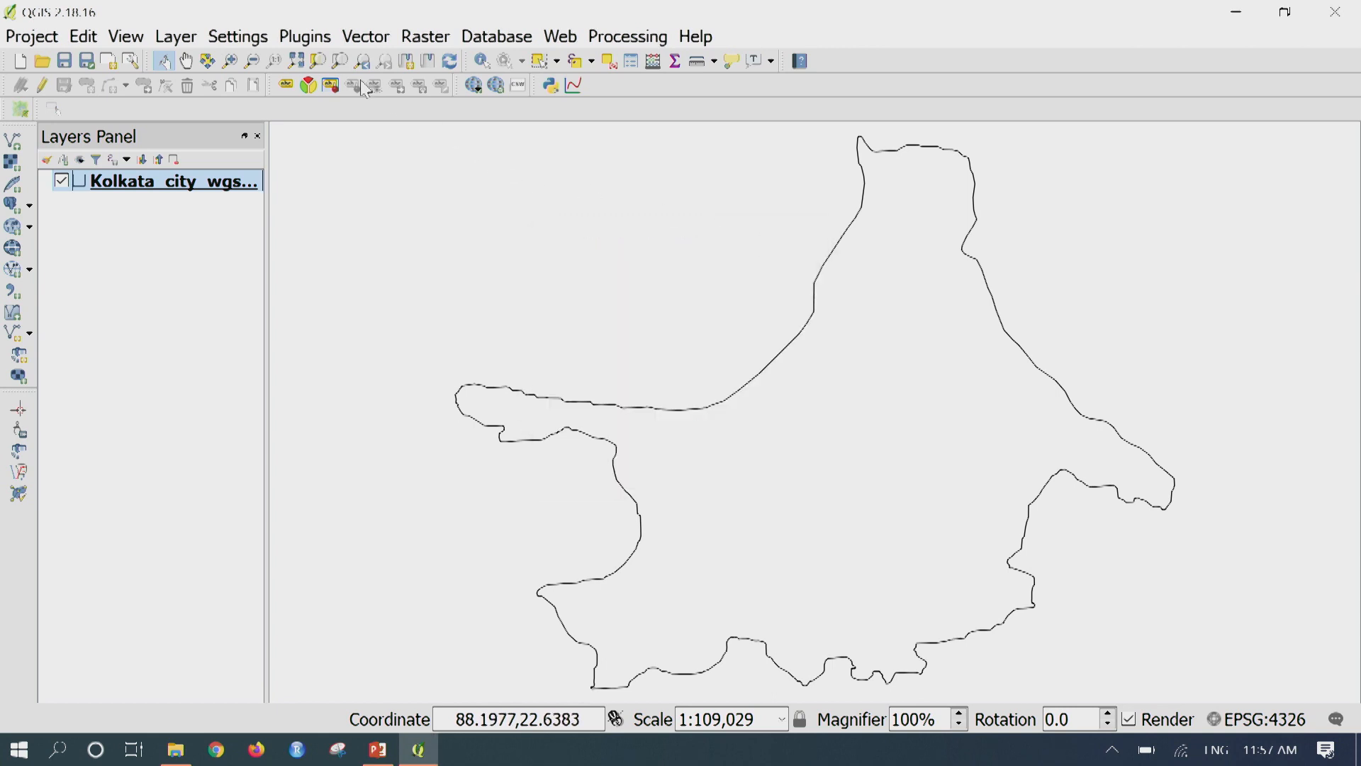
- Start an OpenStreetMap topology export to SpatiaLite with kolkata_data.osm.db as the input database
left_click(365, 36)
mouse_move(503, 149)
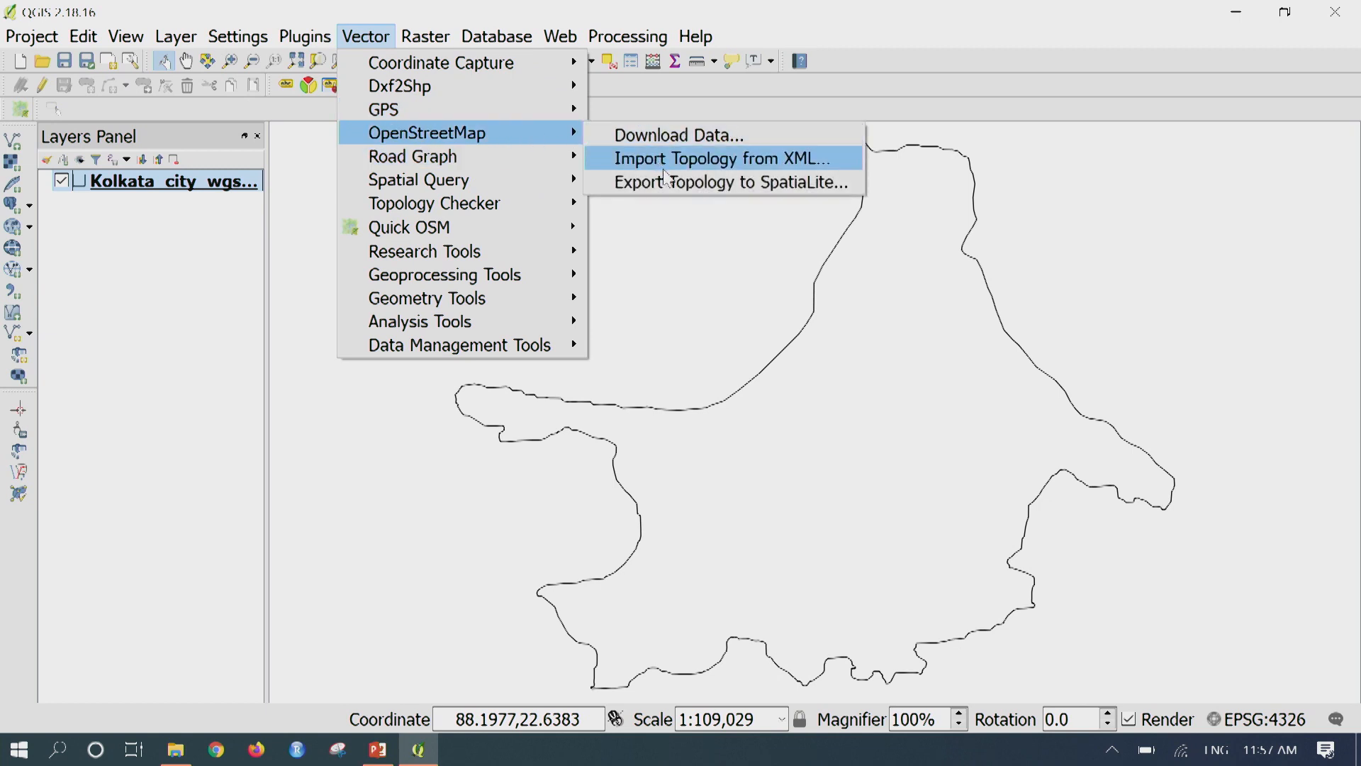
left_click(688, 182)
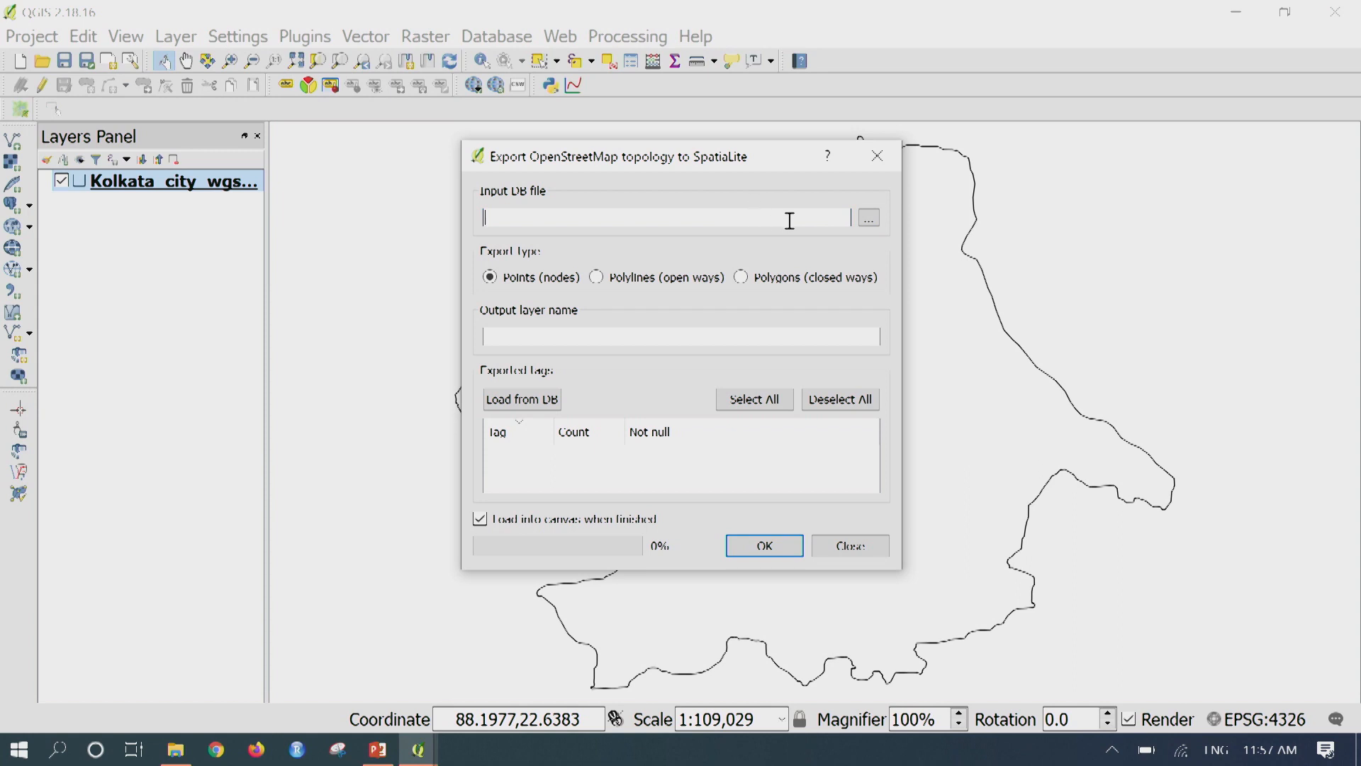
left_click(866, 221)
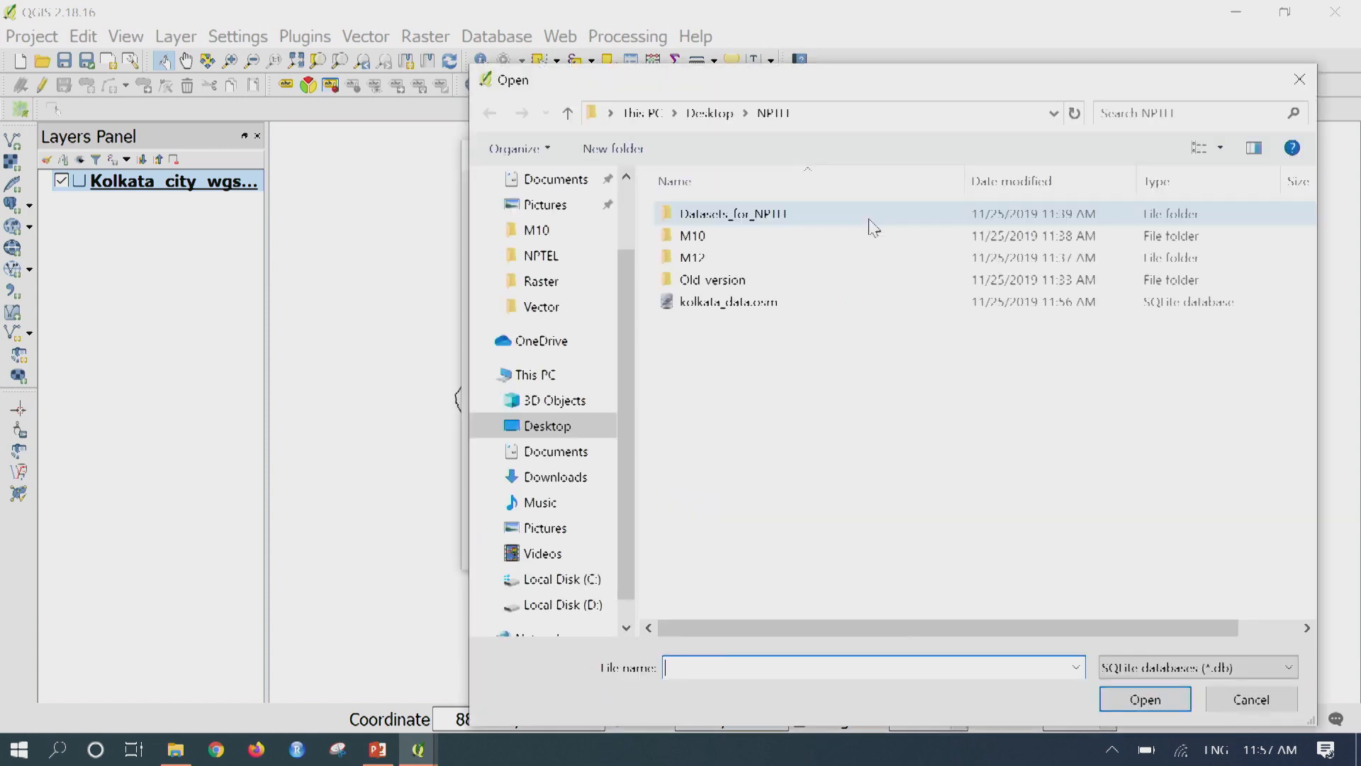
left_click(771, 312)
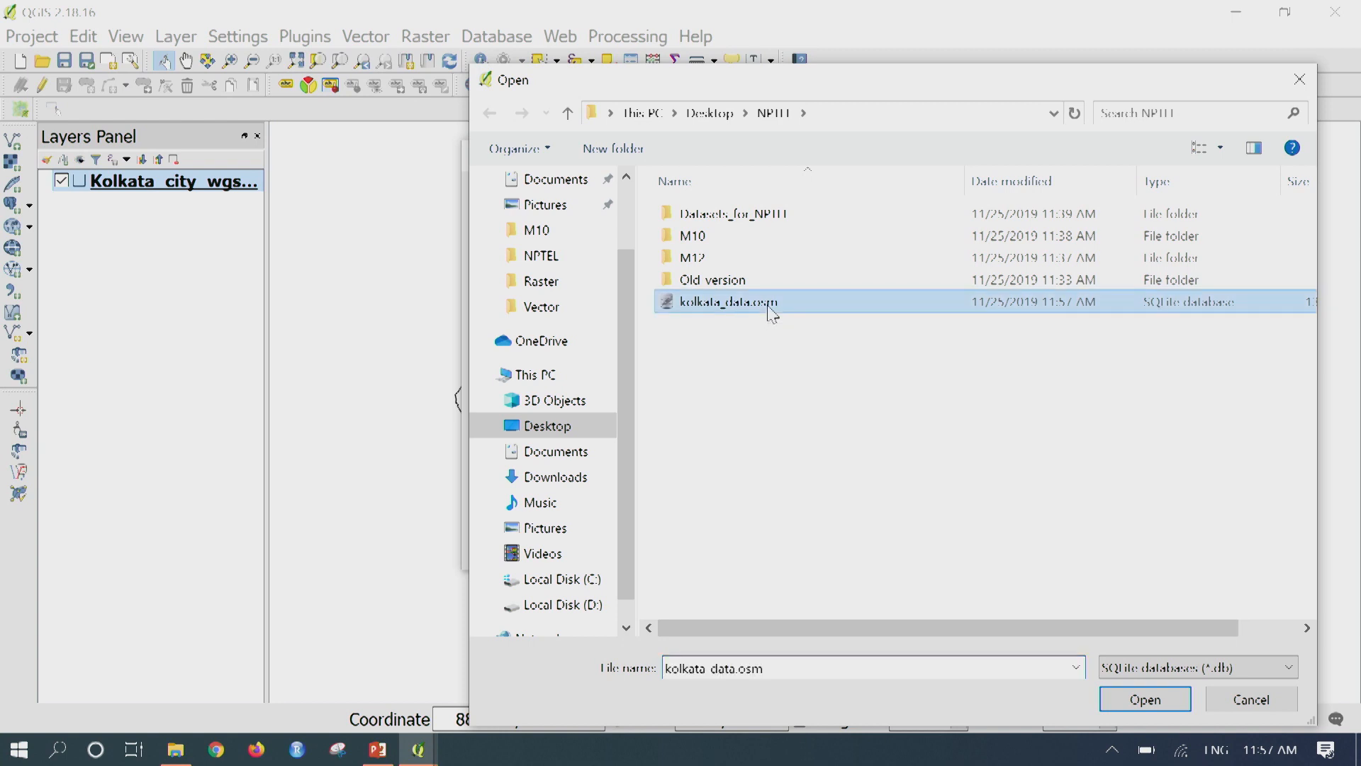
double_click(771, 313)
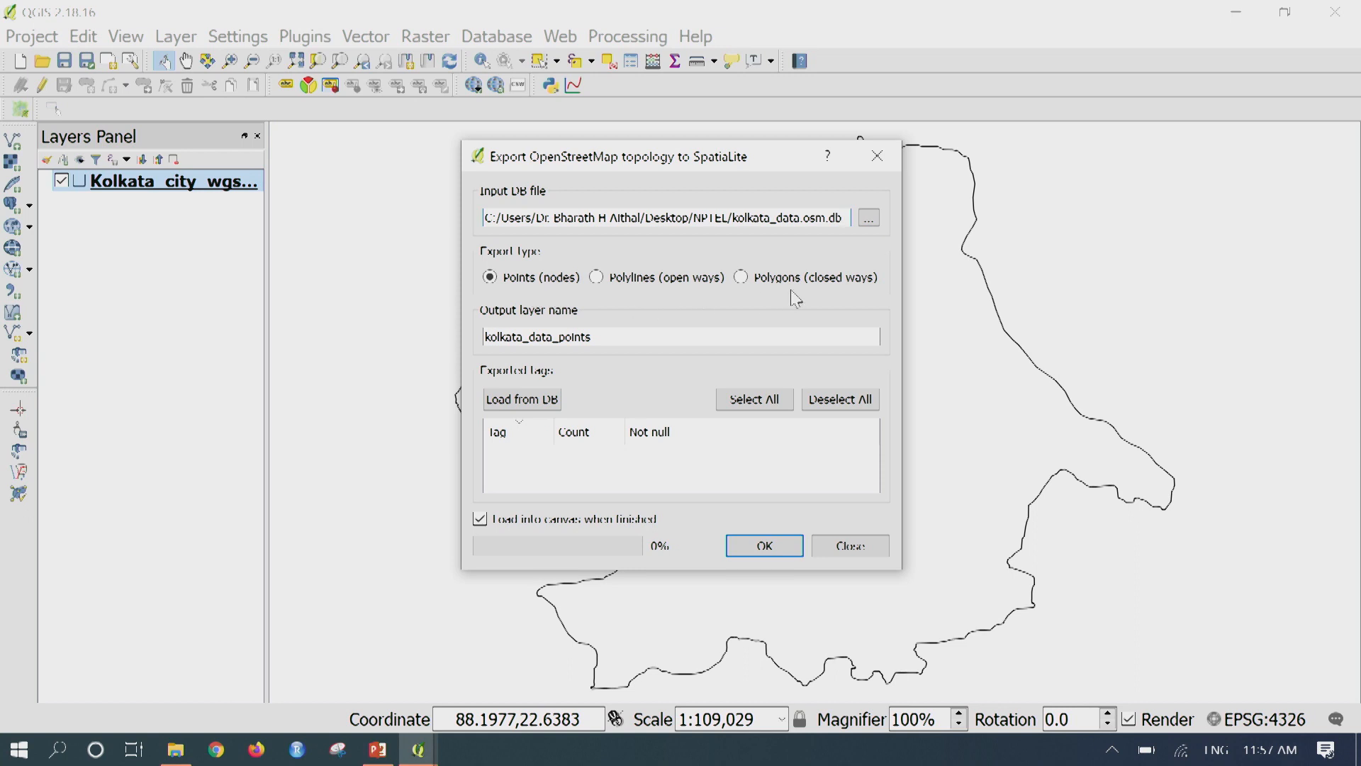
- Set the export type to Polylines (open ways), load the tags from the database and enlarge the dialog to show more tags
left_click(618, 282)
left_click(541, 409)
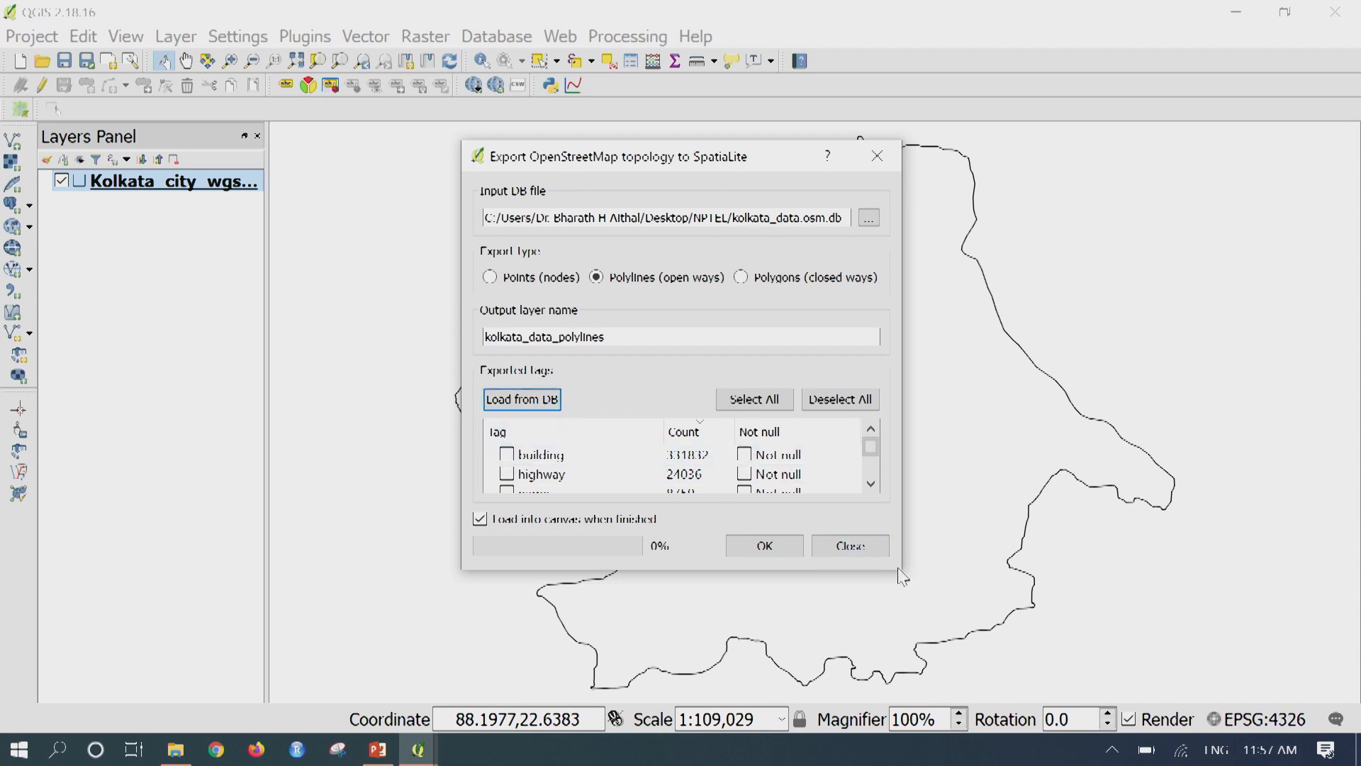
left_click_drag(893, 575, 950, 738)
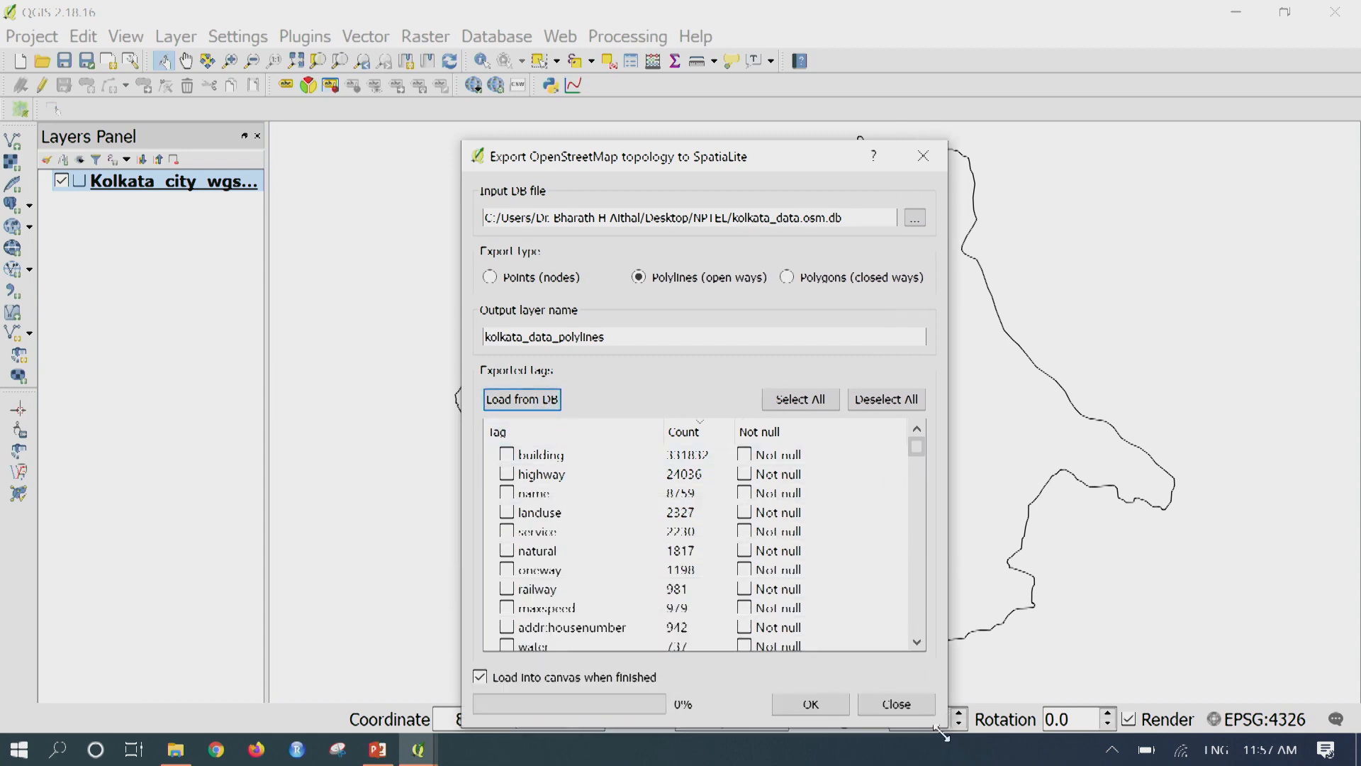
left_click_drag(767, 157, 715, 29)
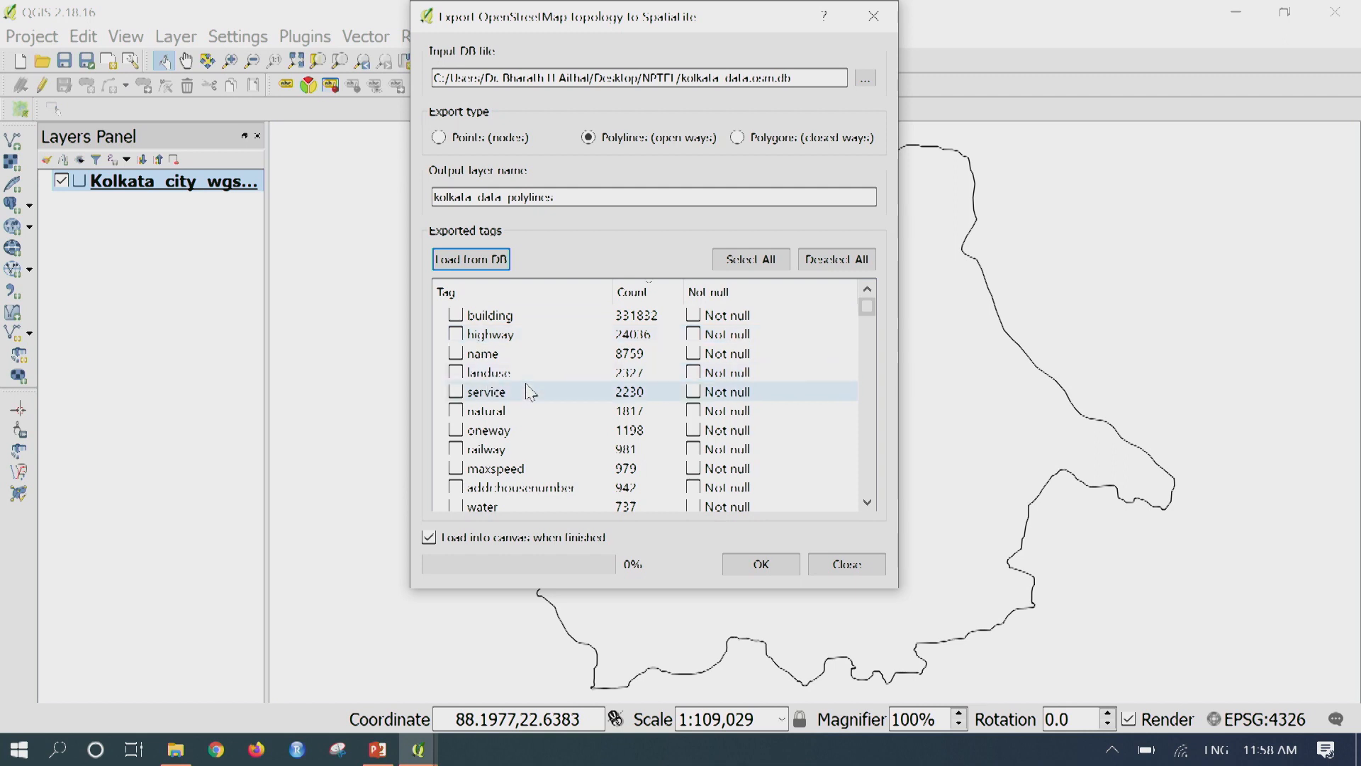
- Export the highway tag as the kolkata_data_polylines layer loaded into the canvas, and widen the Layers Panel to show full layer names
left_click(456, 335)
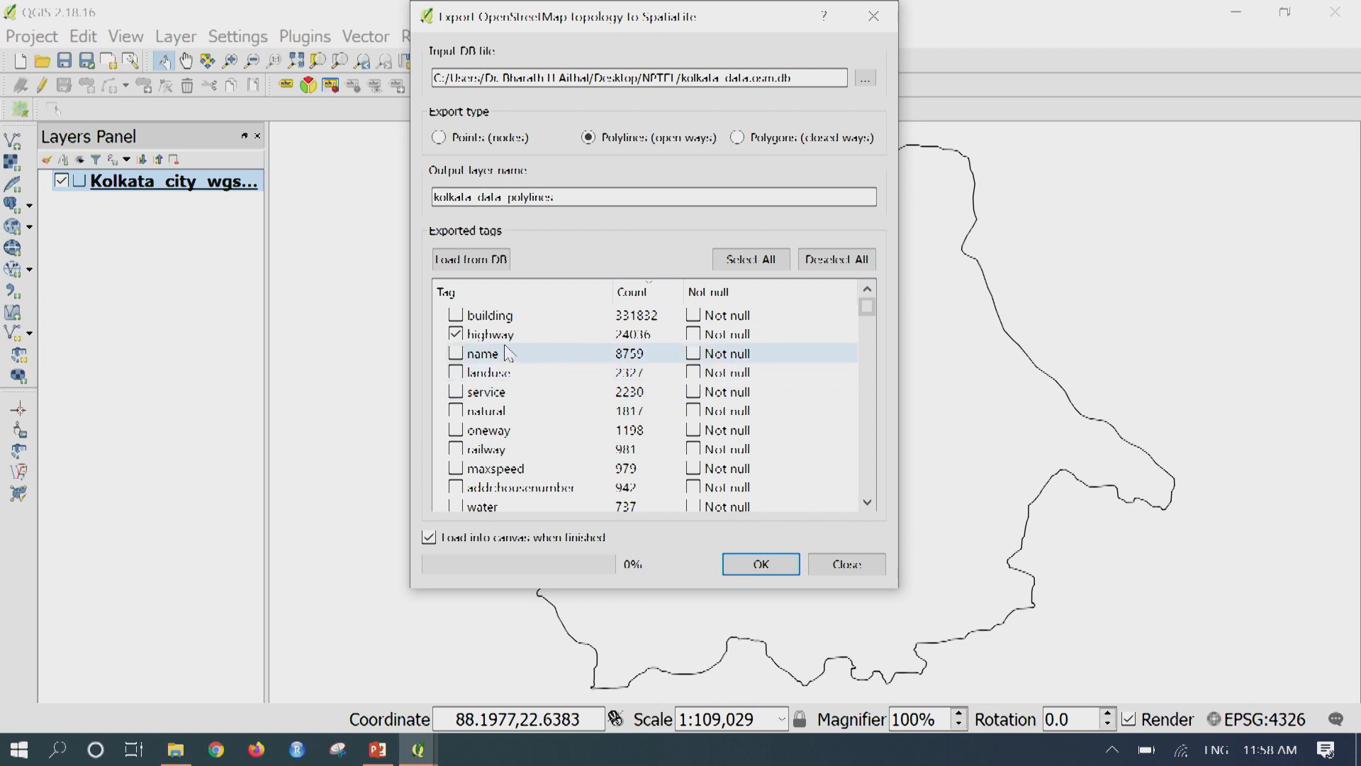
left_click(762, 557)
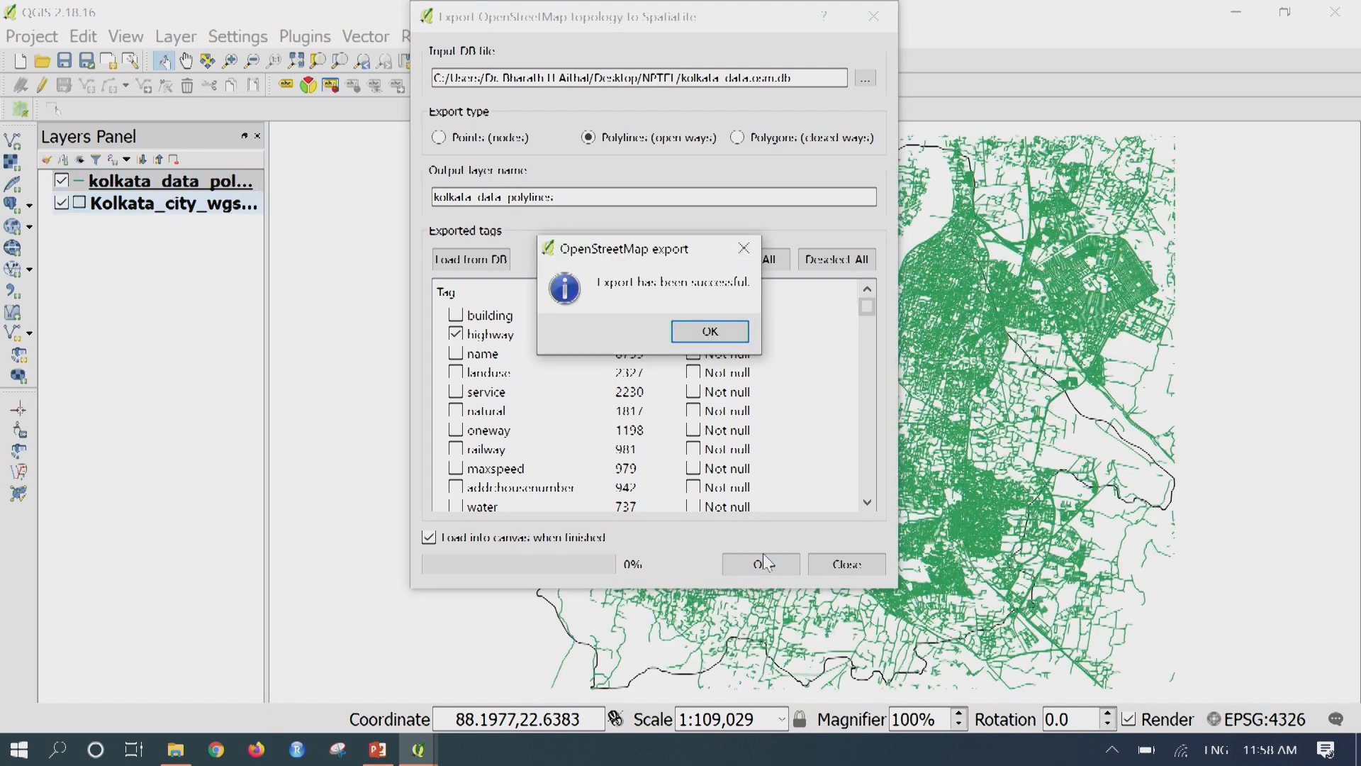
left_click(709, 331)
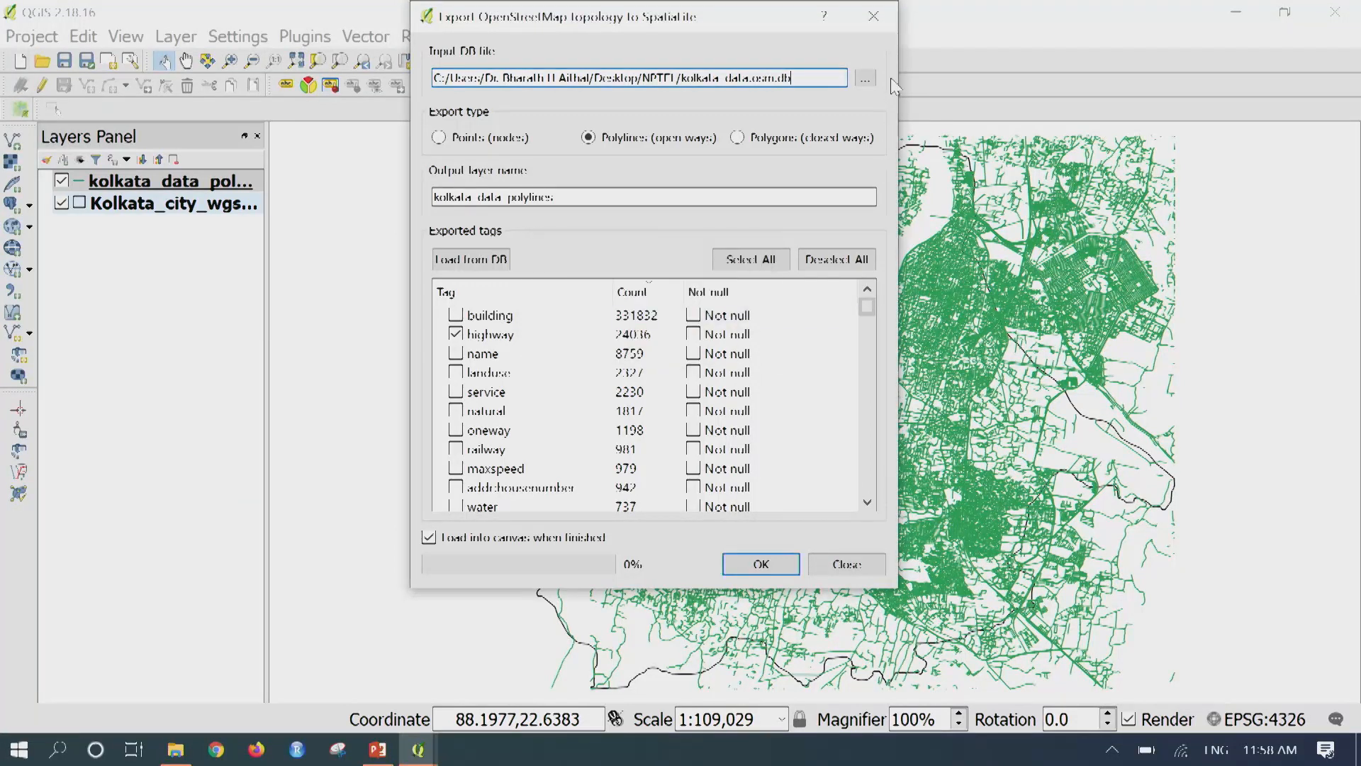
left_click(874, 17)
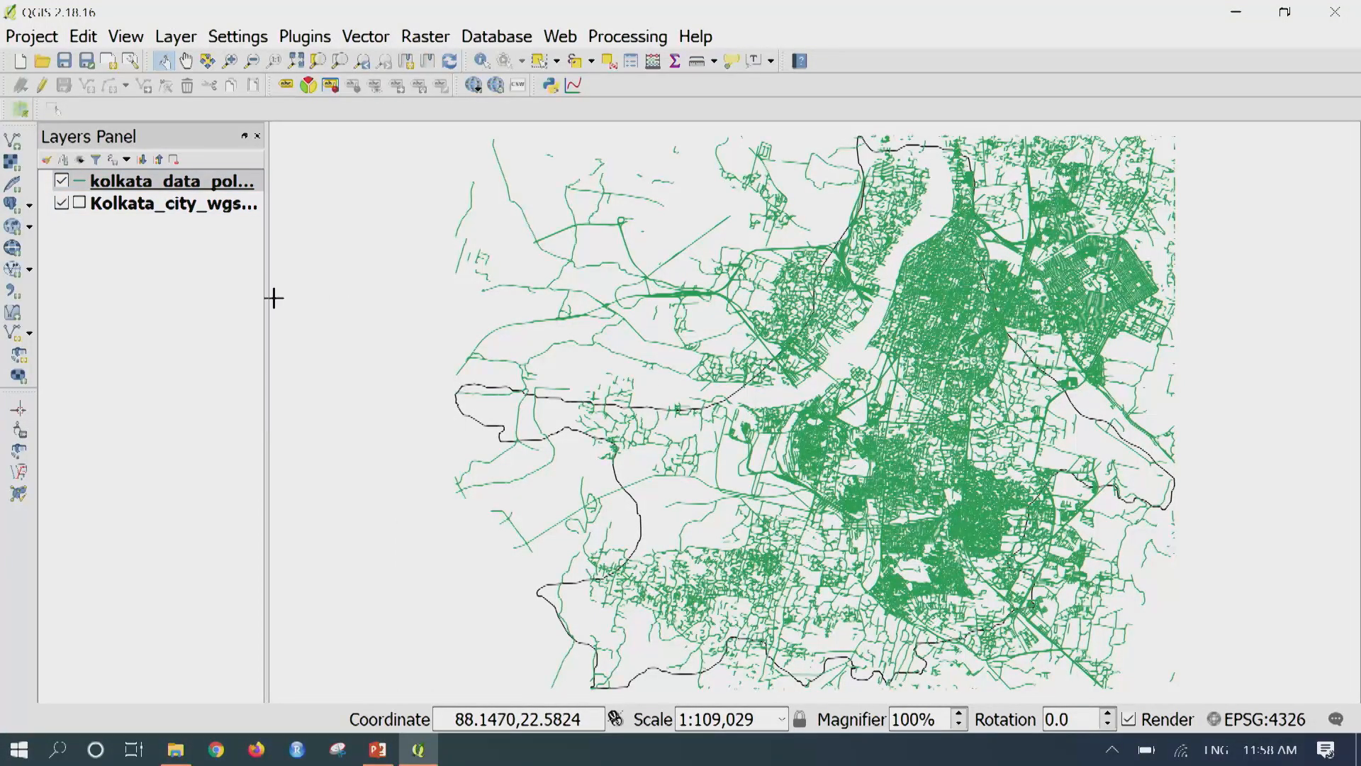
left_click_drag(268, 296, 367, 312)
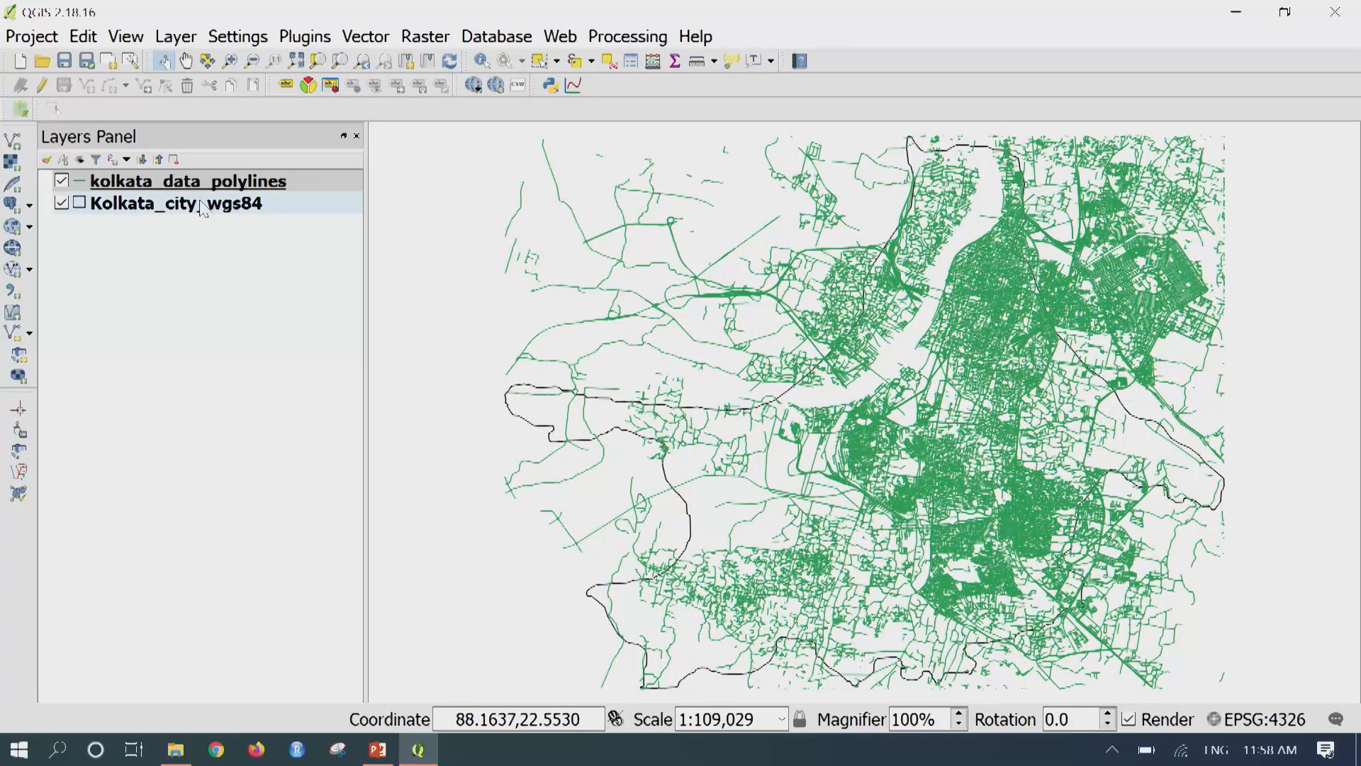
- Set the outline color of the Kolkata_city_wgs84 layer's simple line symbol to red
left_click(154, 212)
right_click(153, 214)
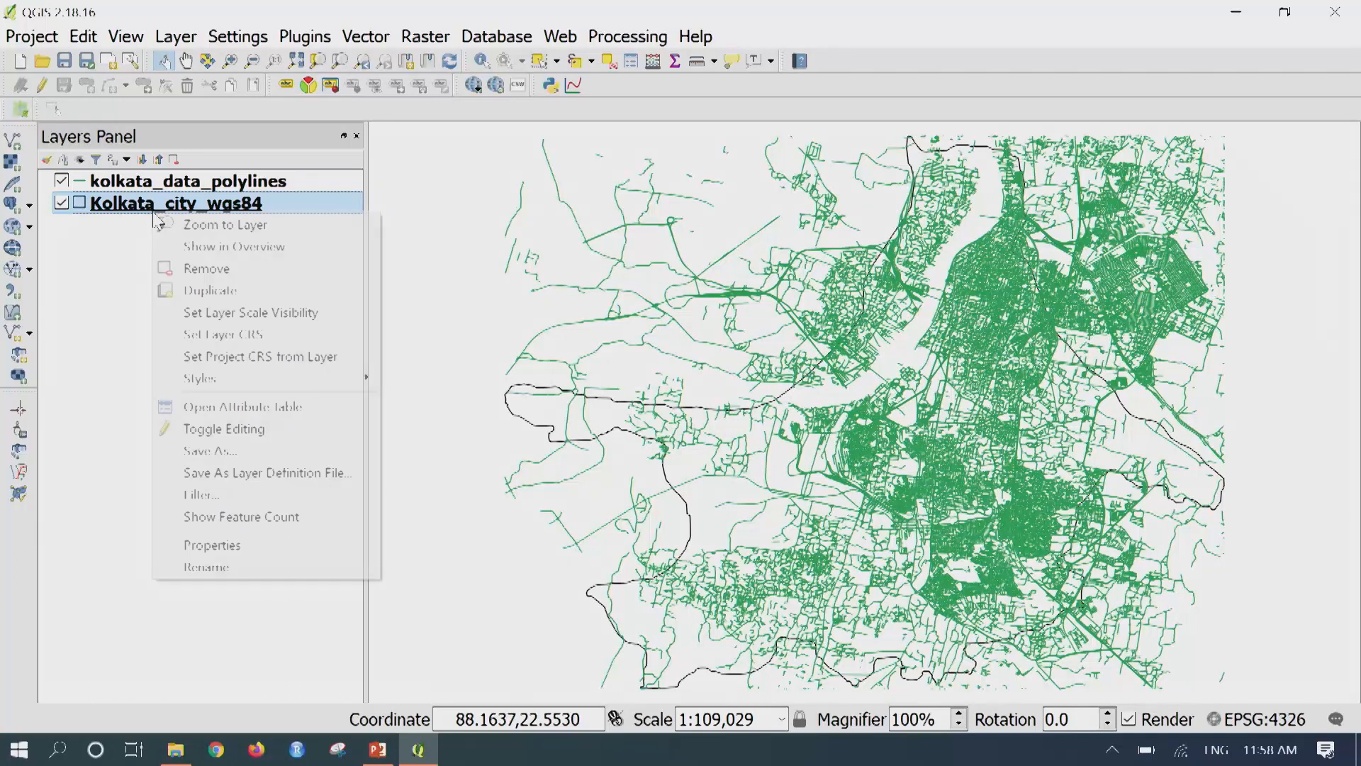
left_click(273, 543)
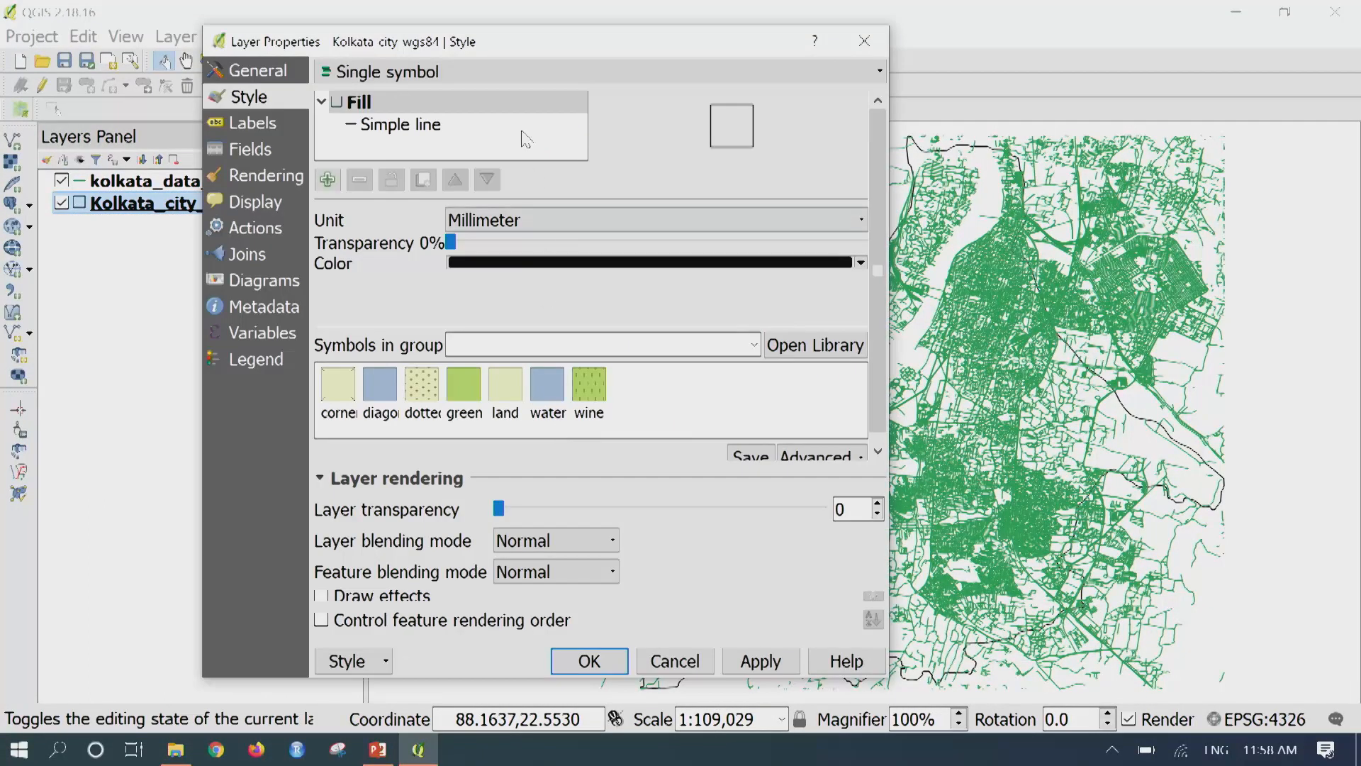
left_click(525, 137)
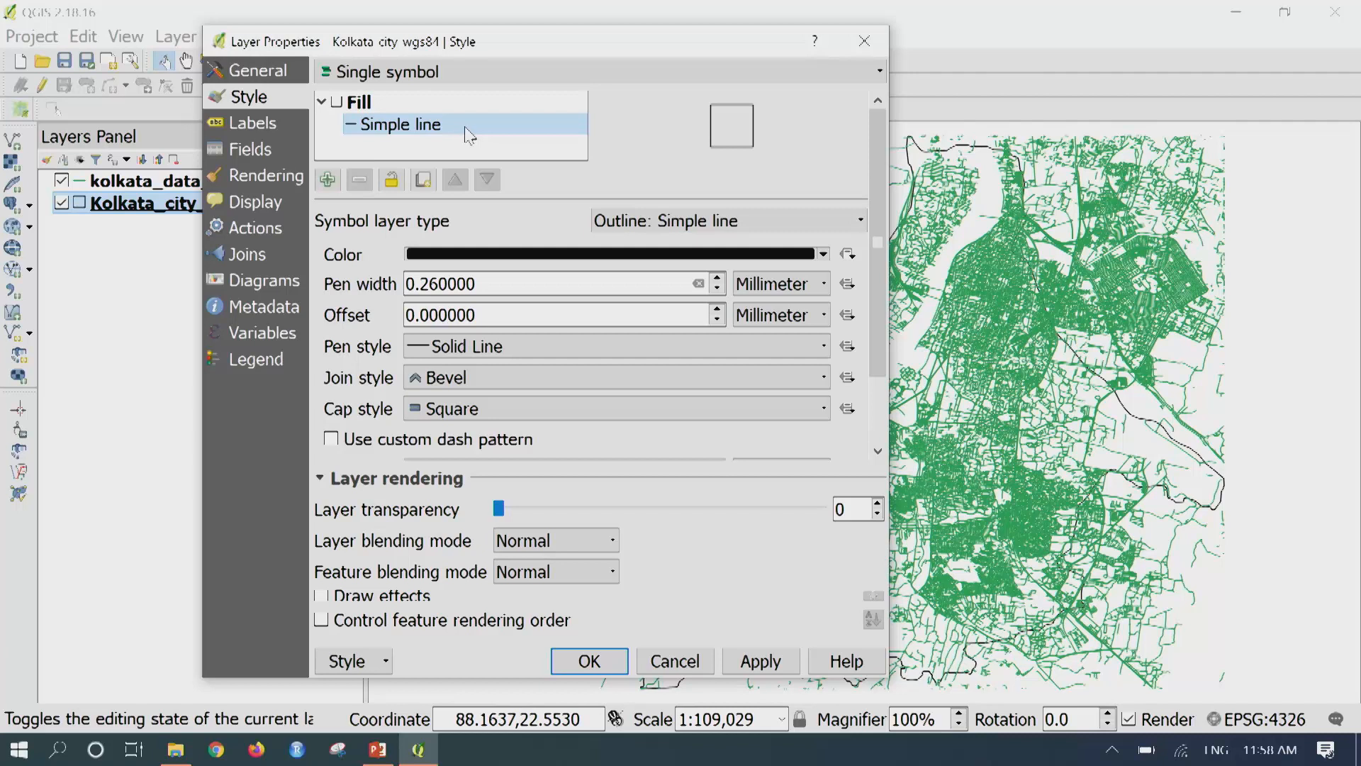
left_click(823, 255)
left_click(537, 340)
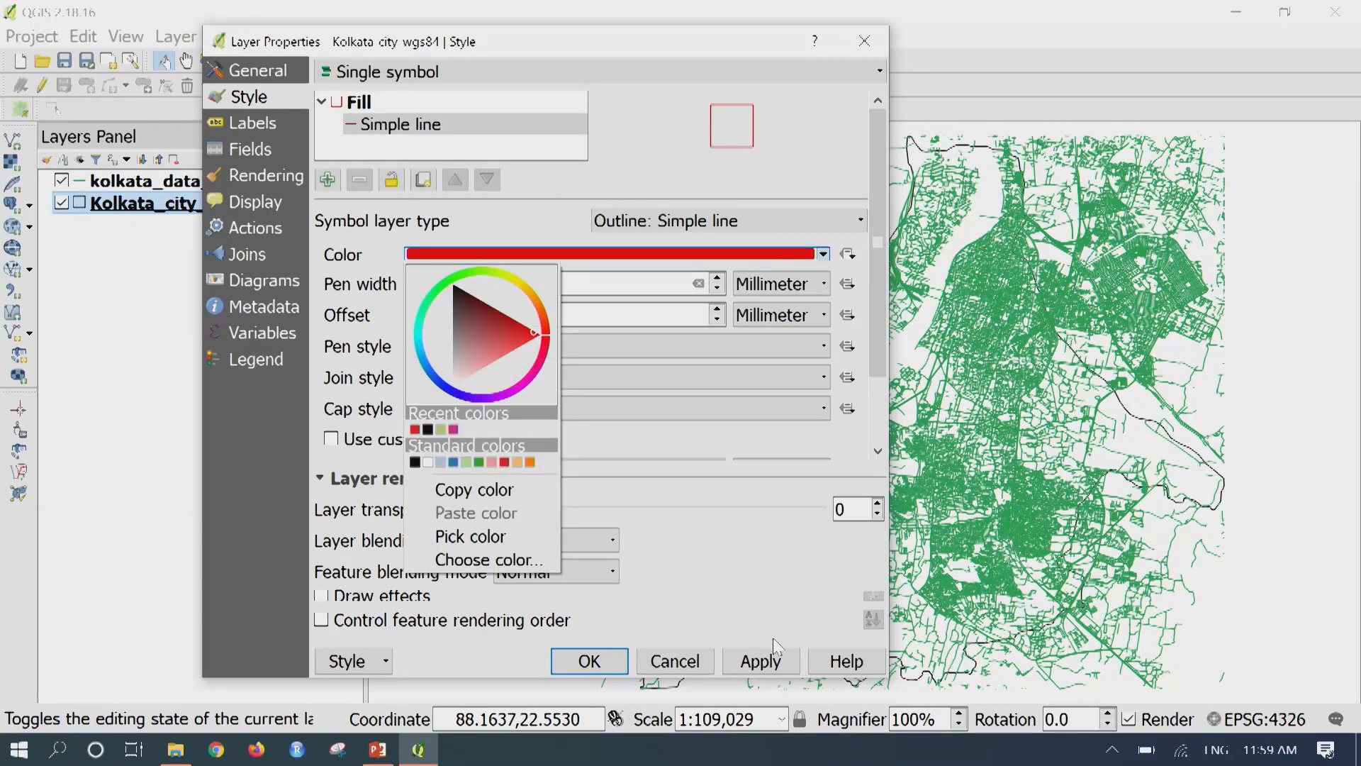
left_click(652, 246)
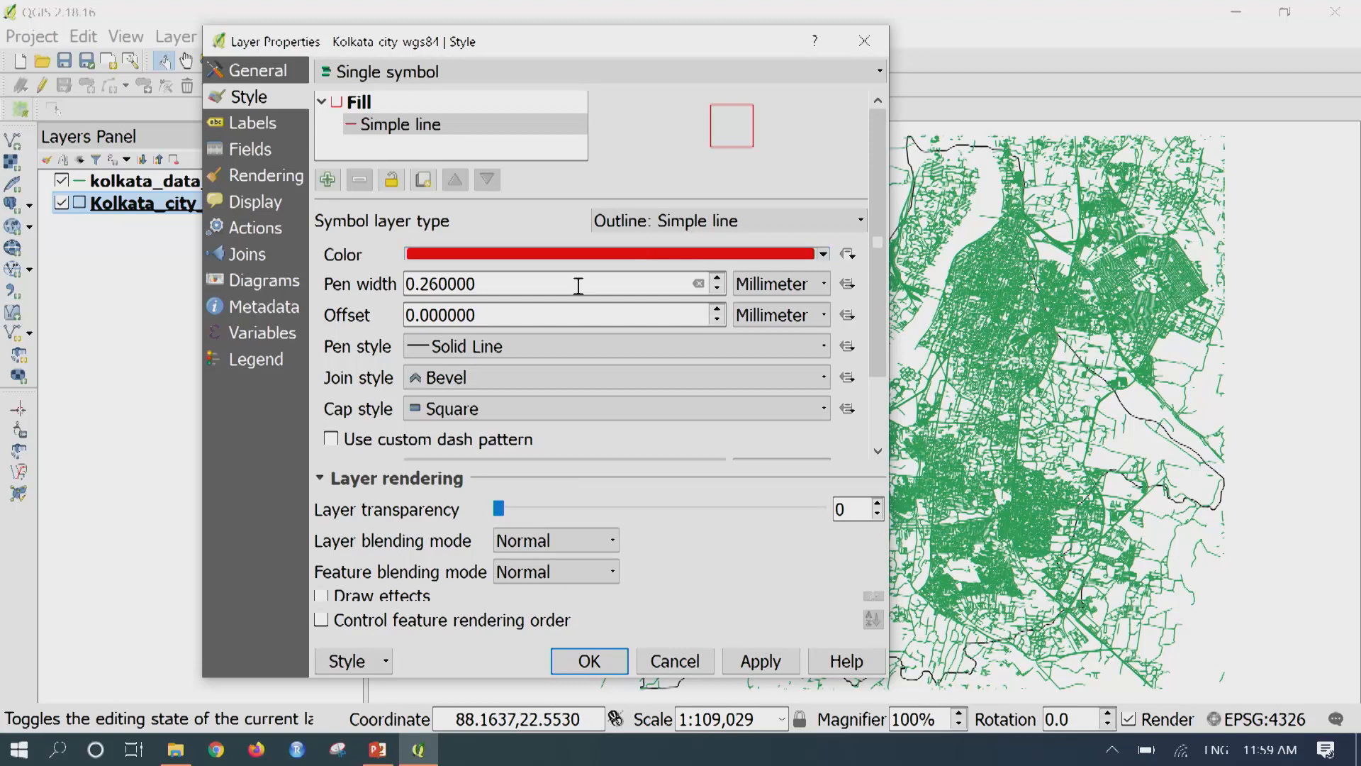
- Set the boundary outline's pen width to 0.5 millimeter and apply the style to the layer
left_click_drag(441, 286, 424, 287)
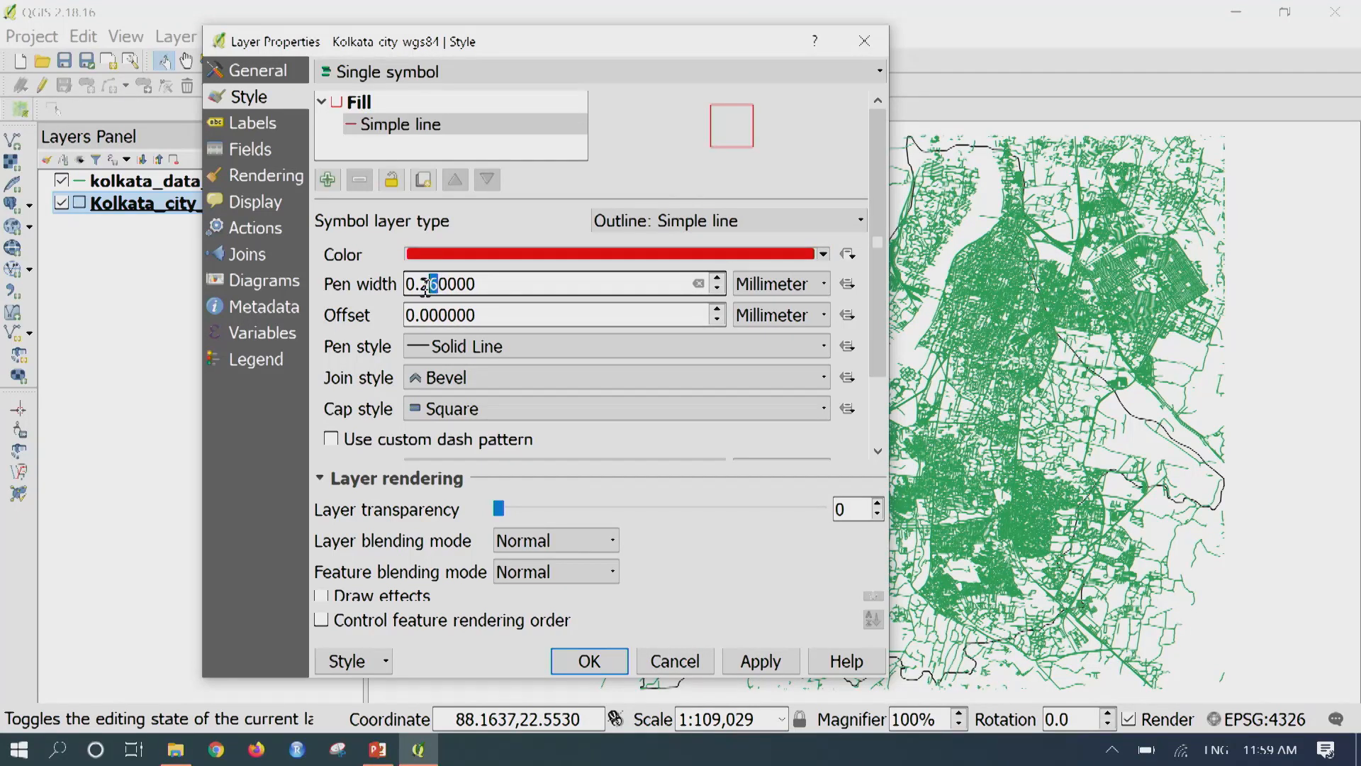
type("5")
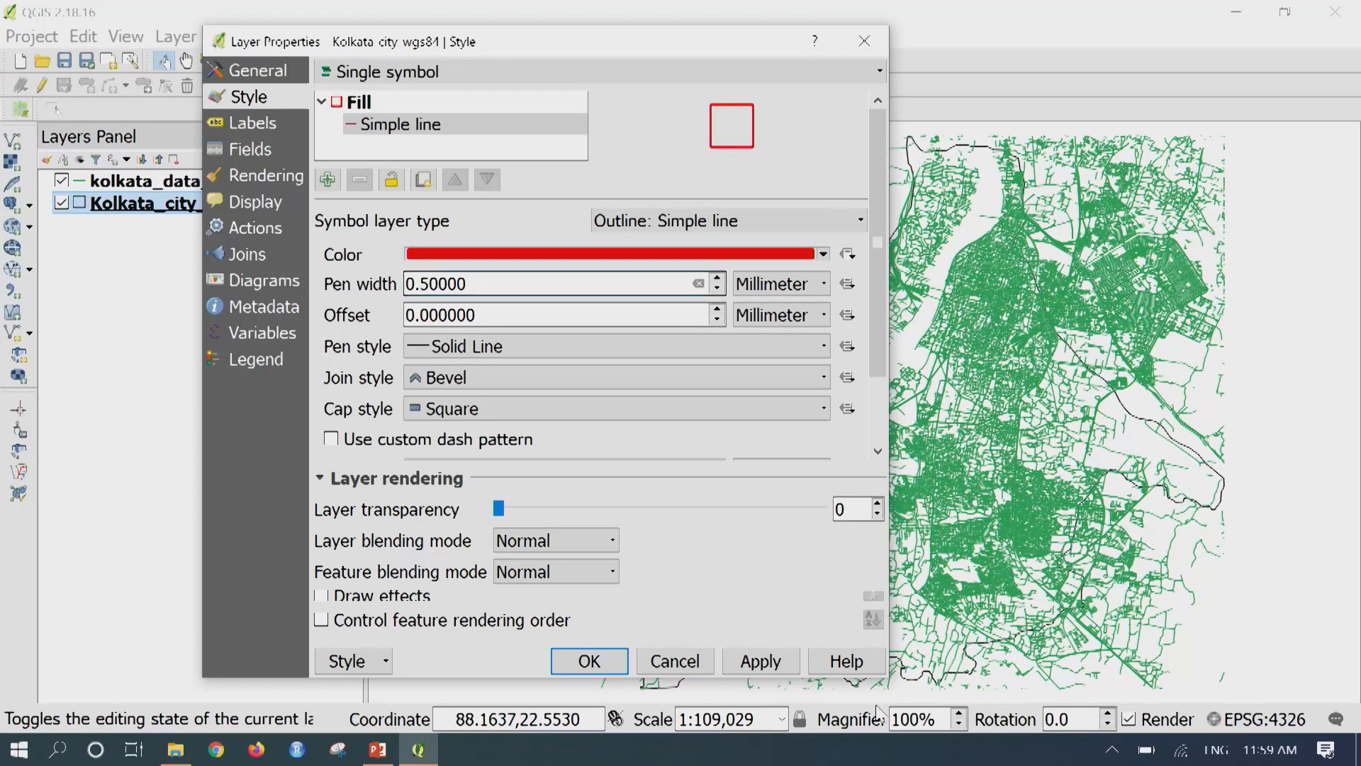
left_click(783, 665)
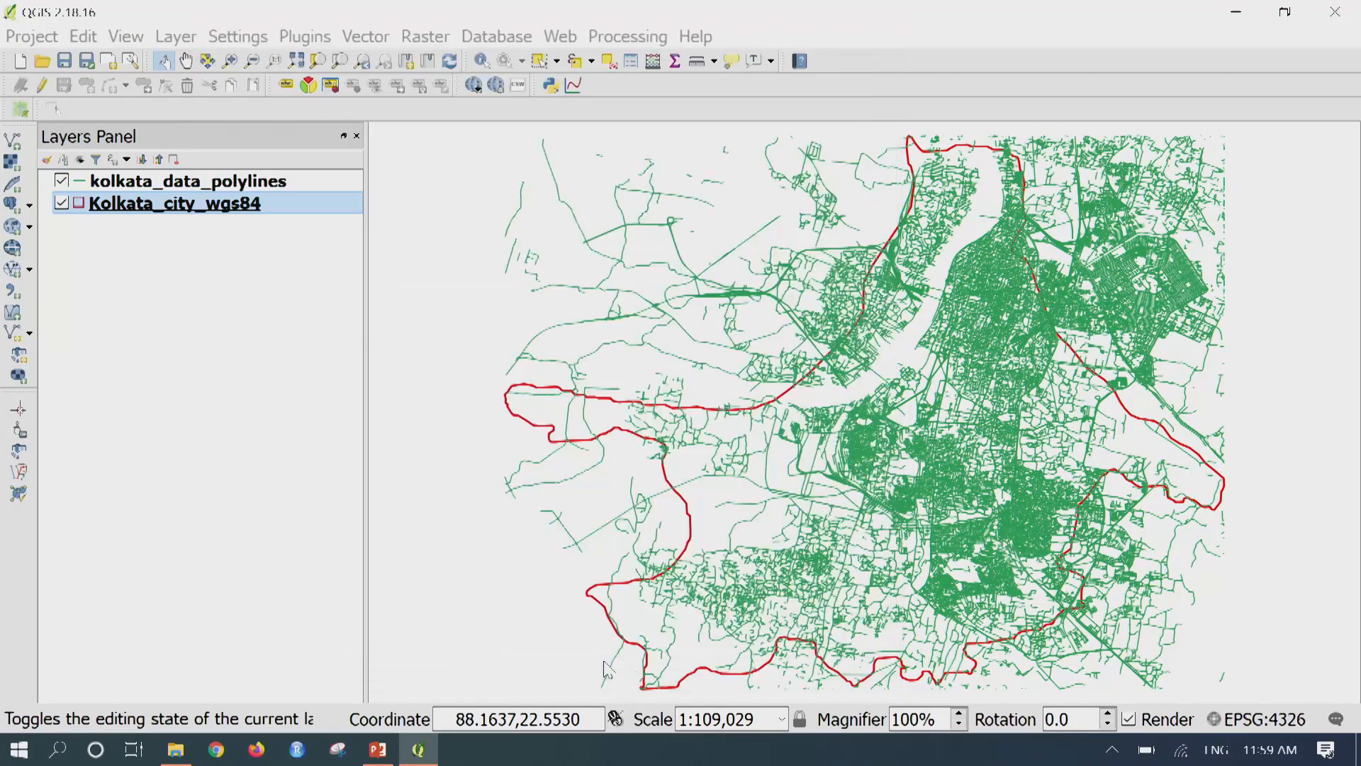
left_click(589, 660)
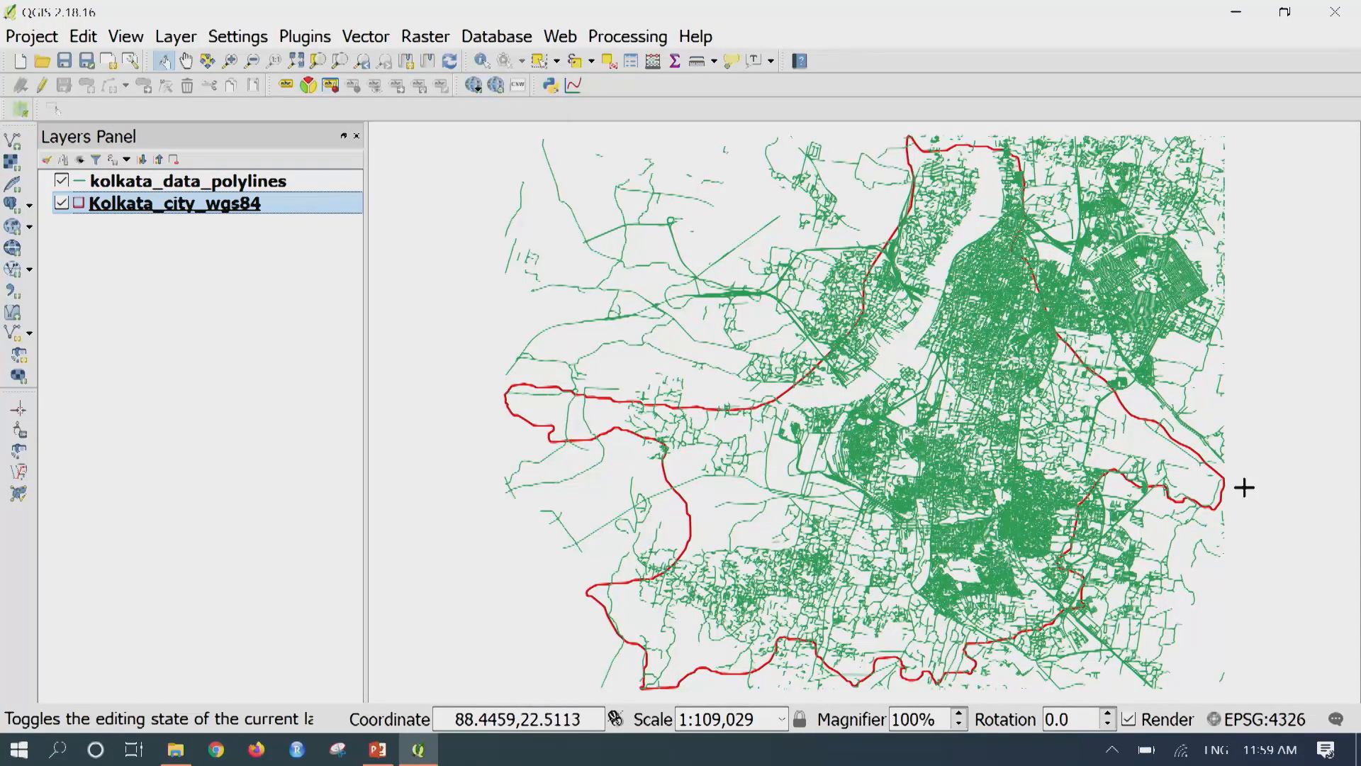
- Open the attribute table of kolkata_data_polylines in a smaller window and widen the highway column to show full values
left_click(216, 189)
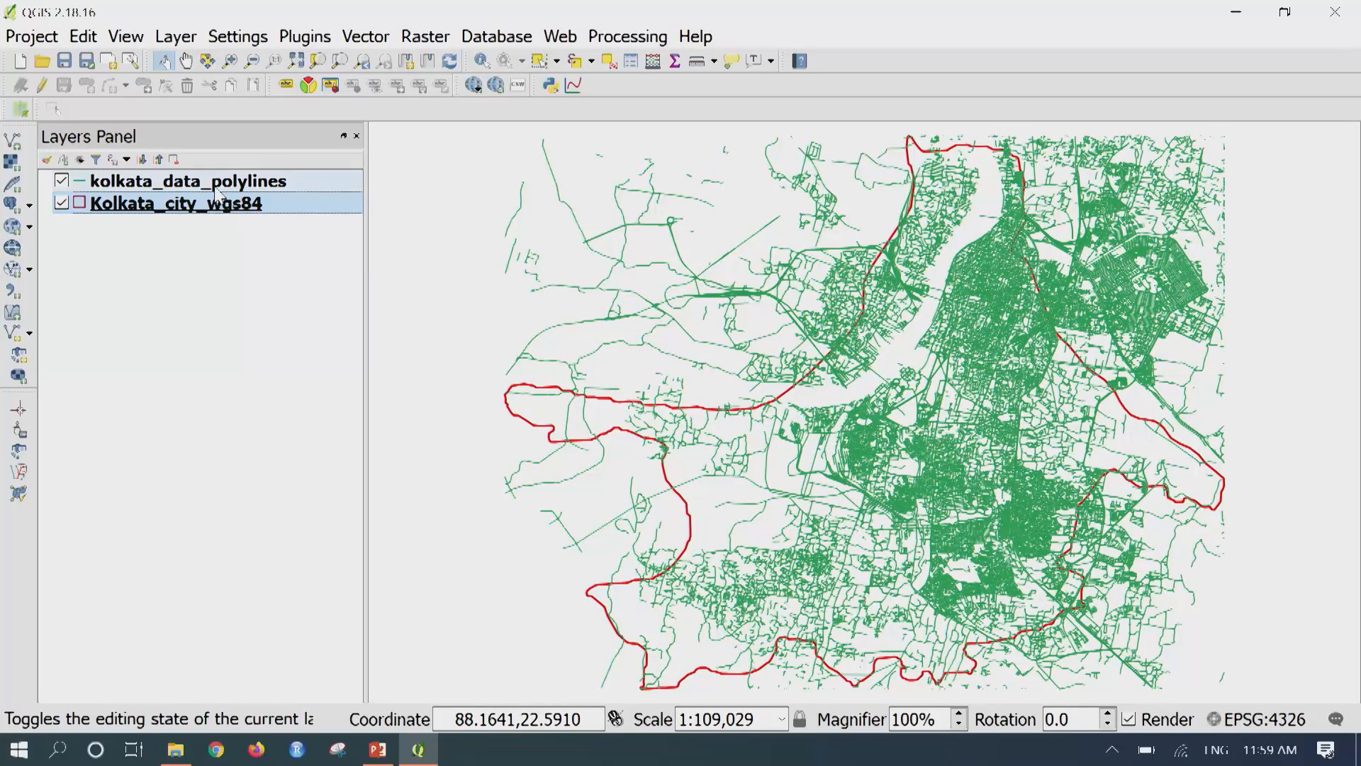
right_click(215, 188)
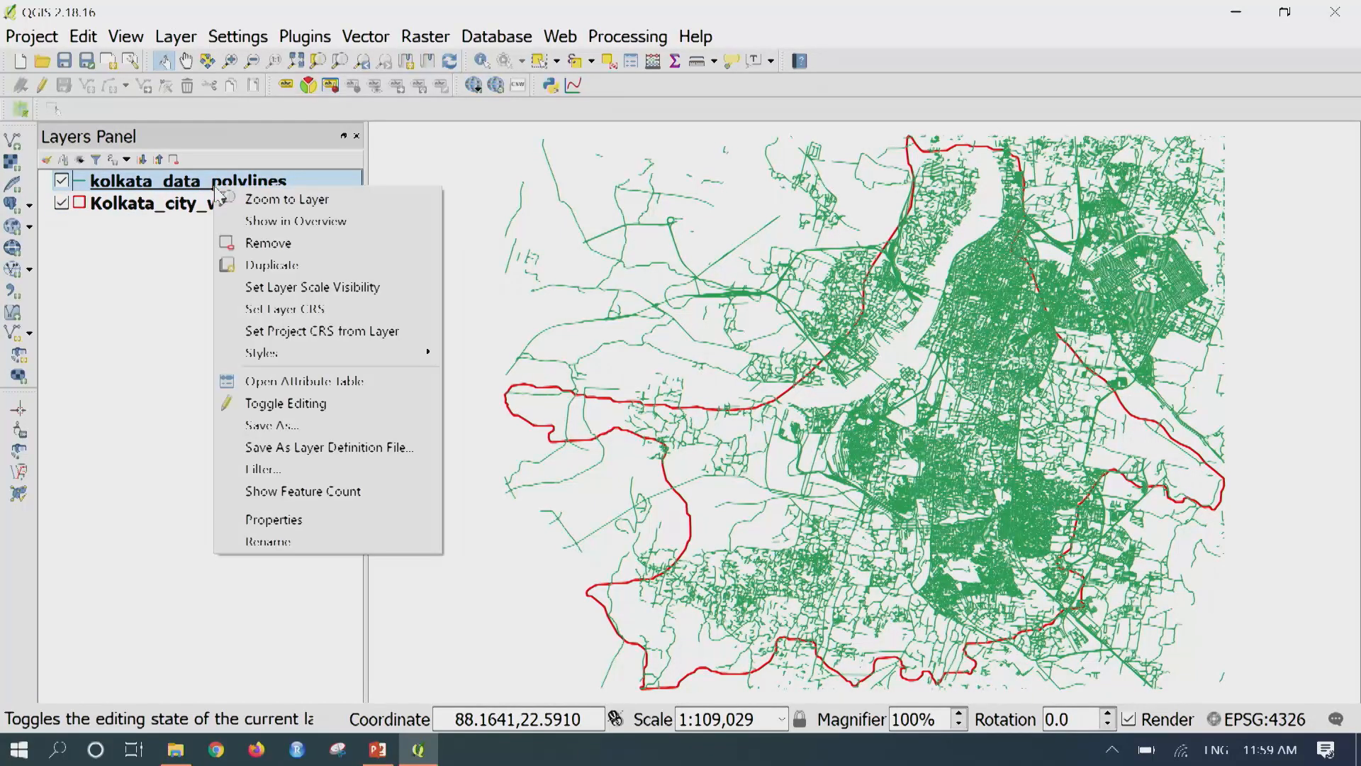
left_click(330, 381)
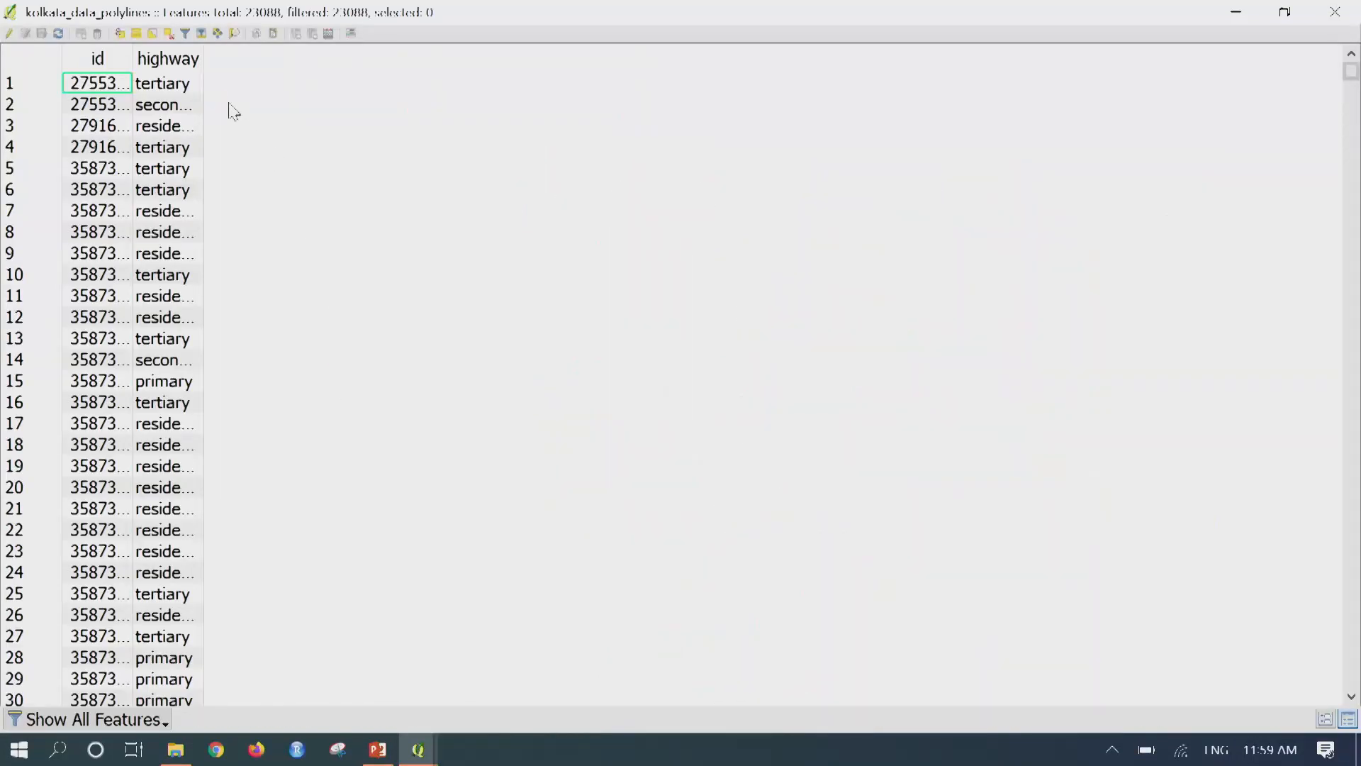
double_click(535, 9)
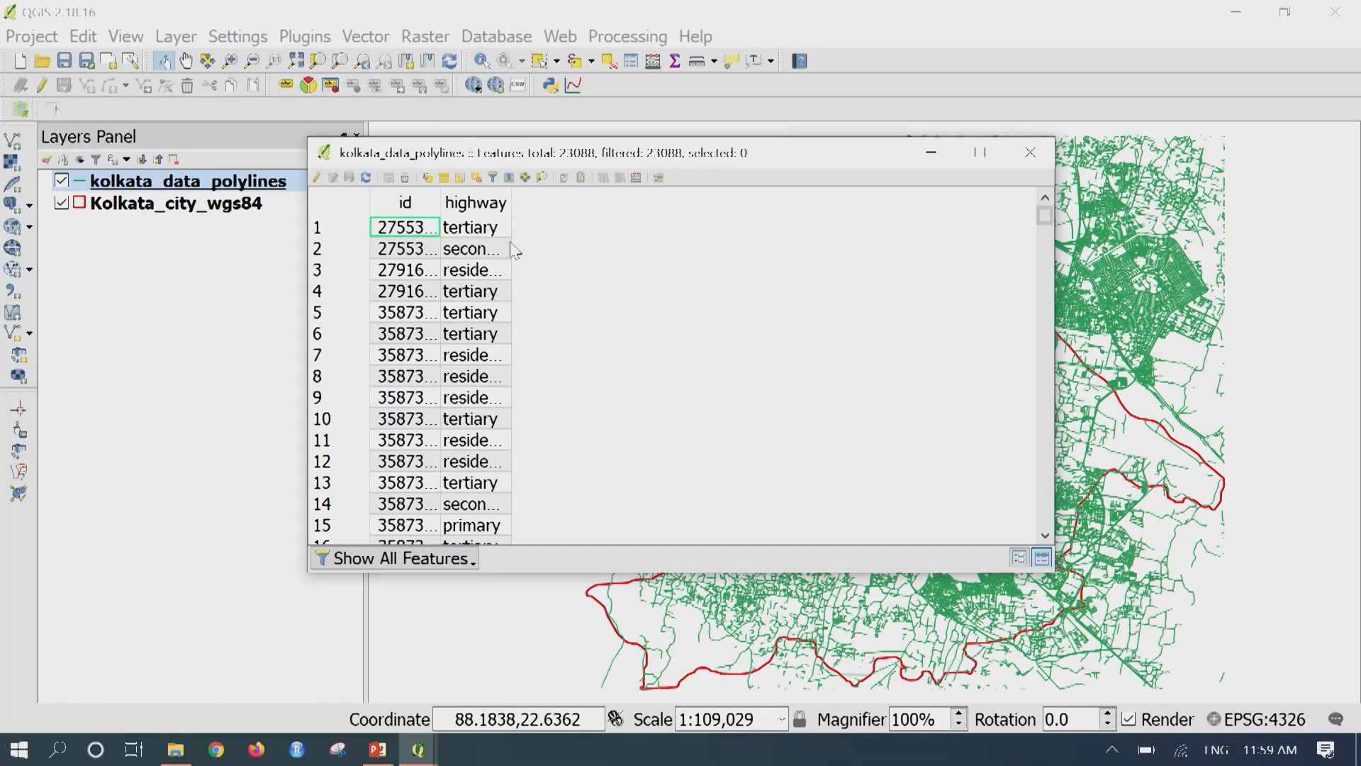
left_click_drag(512, 206, 611, 205)
left_click_drag(673, 168, 433, 134)
scroll(1055, 355, "up", 5)
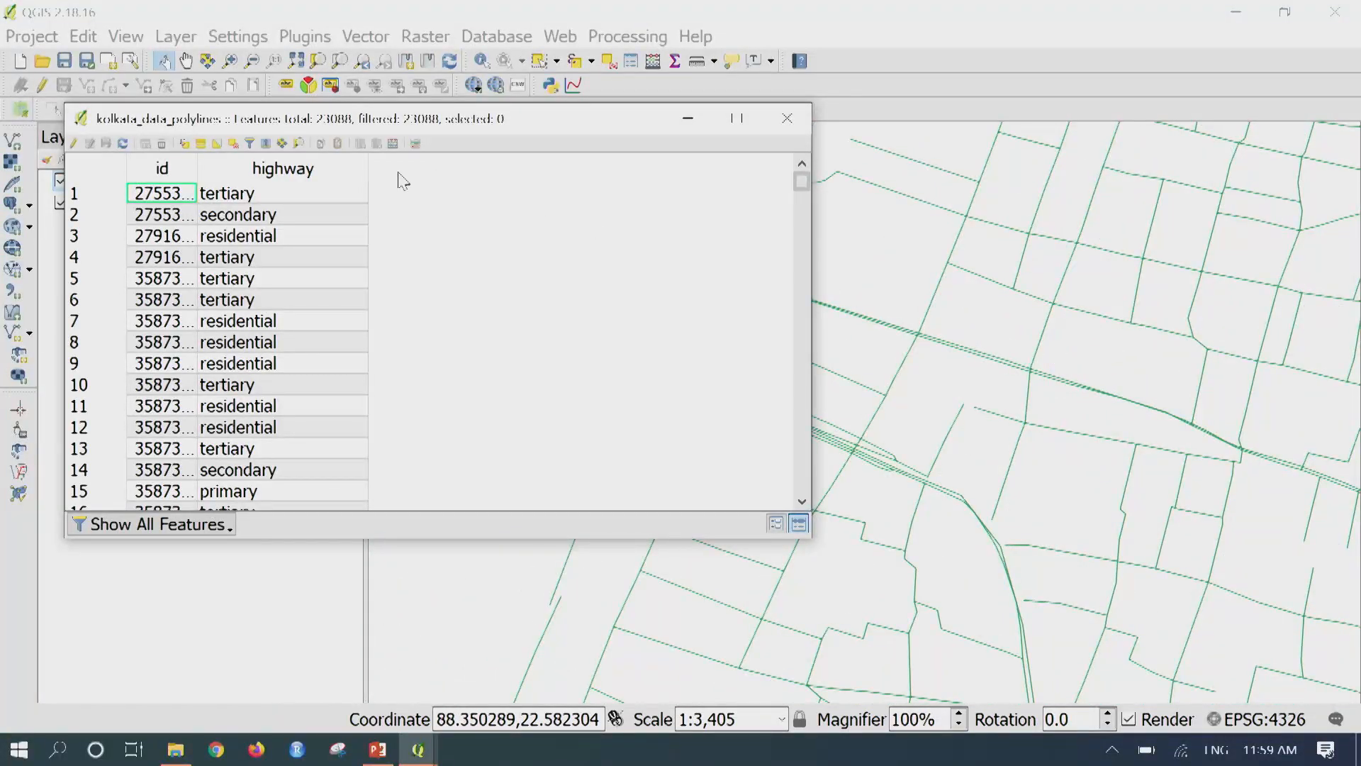
- Examine the road types in the highway column down the attribute table and close the table
left_click(230, 198)
left_click(256, 216)
left_click(273, 238)
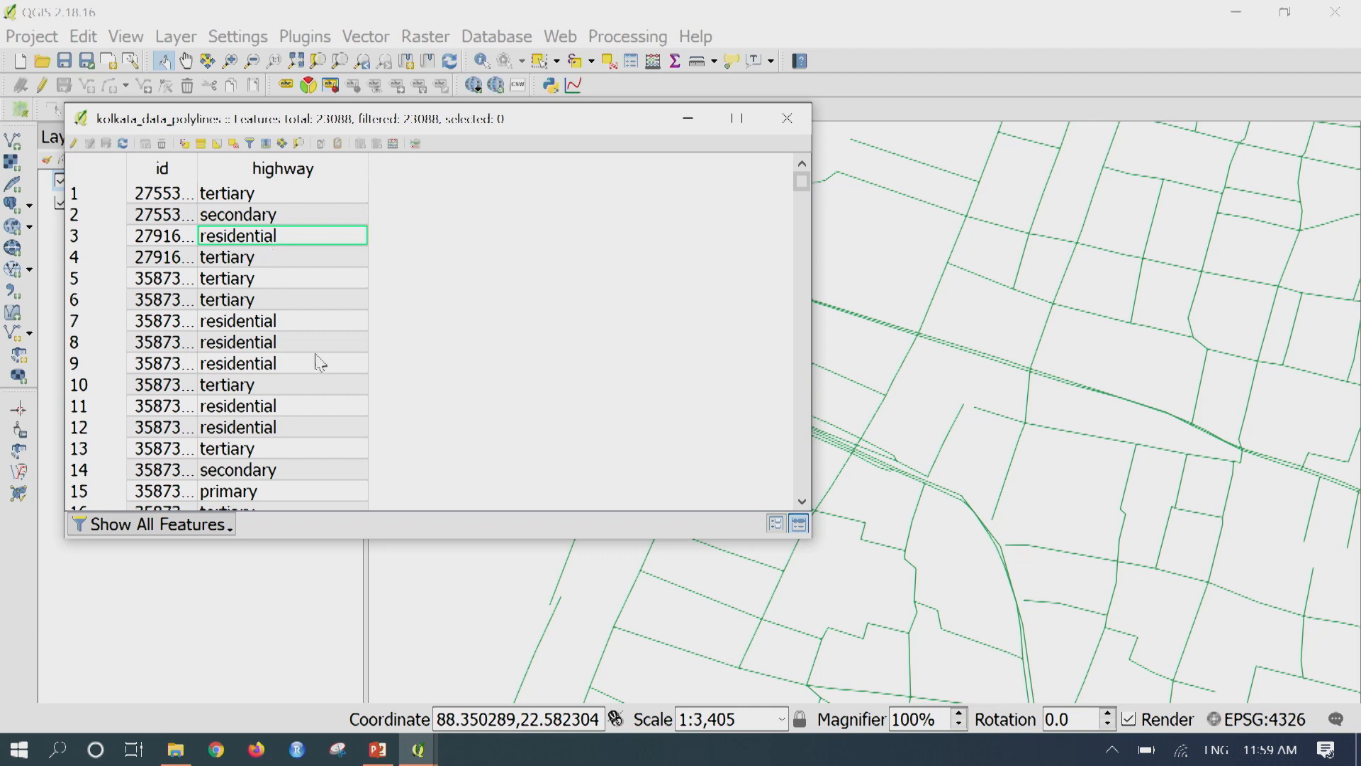
scroll(318, 363, "down", 17)
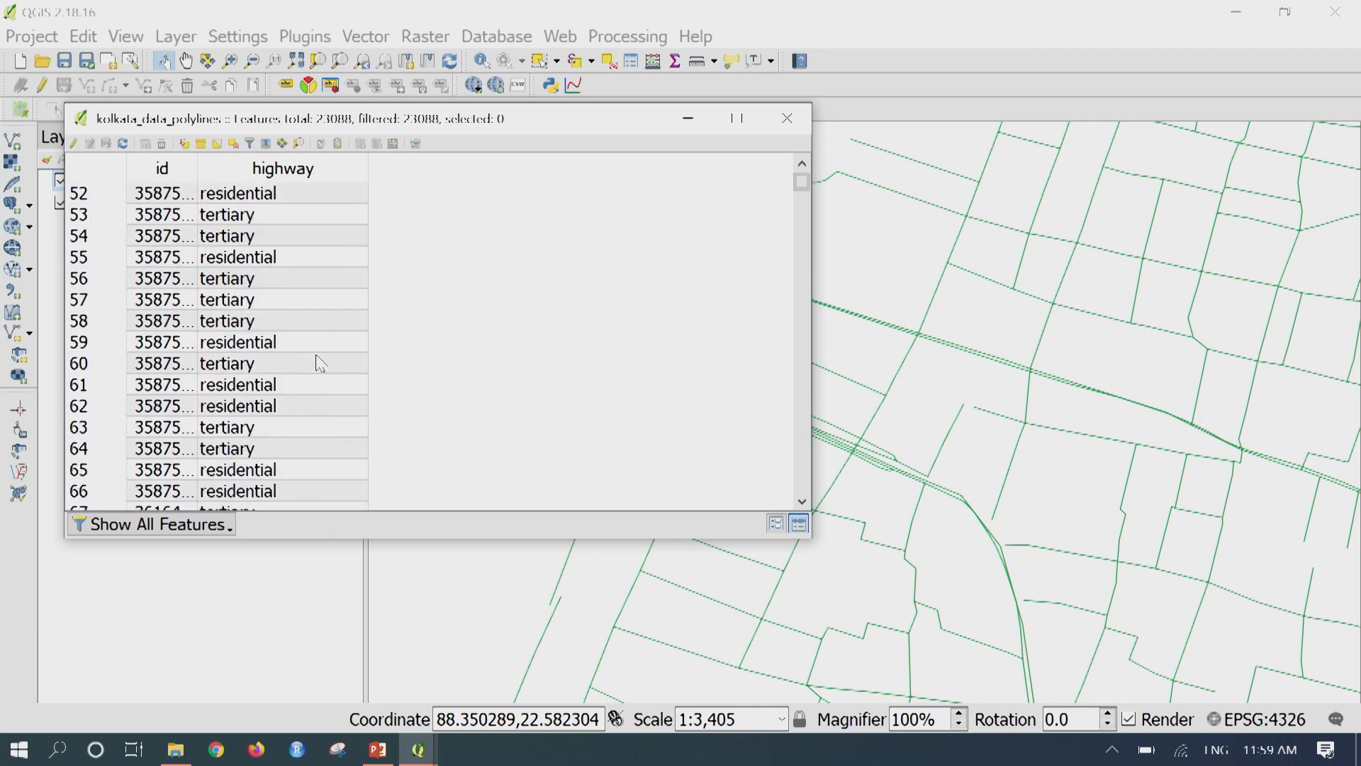
scroll(320, 365, "down", 12)
scroll(320, 364, "down", 6)
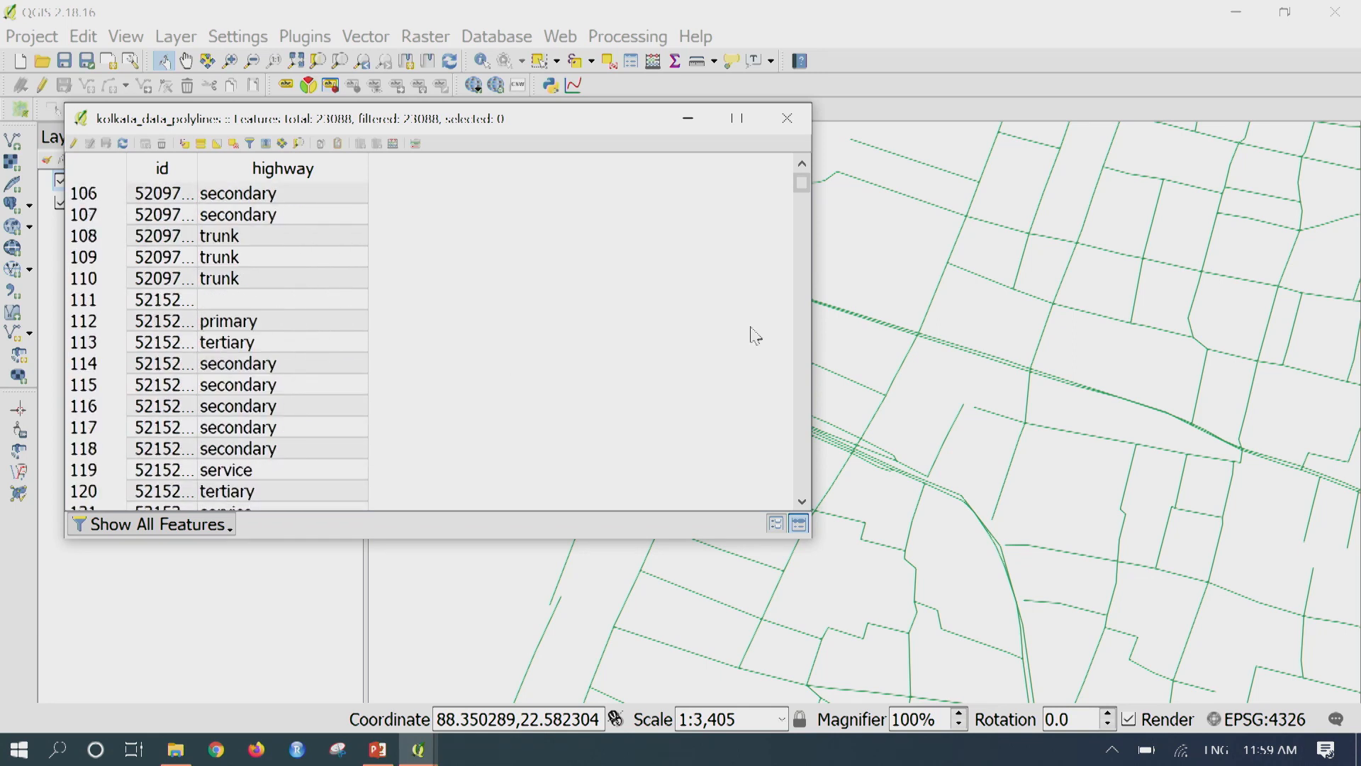
left_click(787, 127)
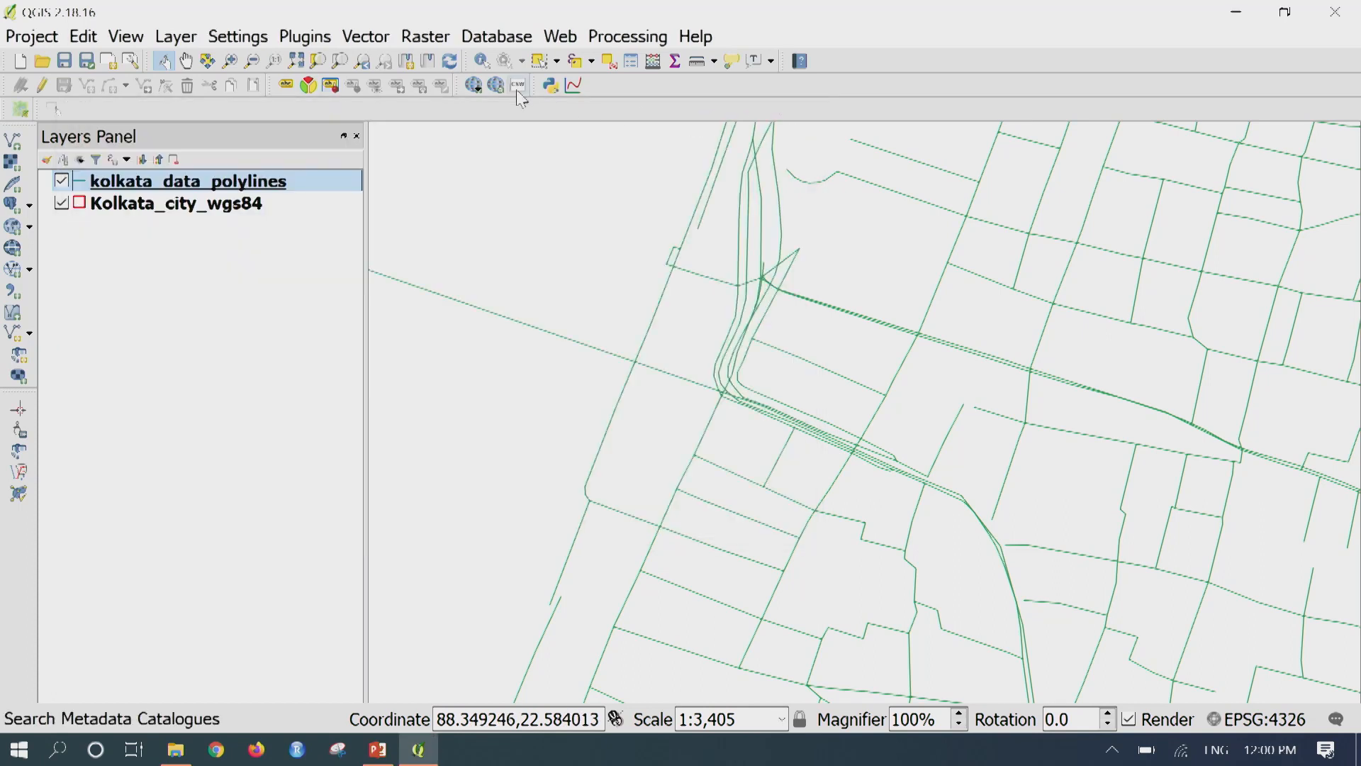
- Identify three roads of the kolkata_data_polylines layer on the map to read their highway attribute, and close the results
left_click(485, 63)
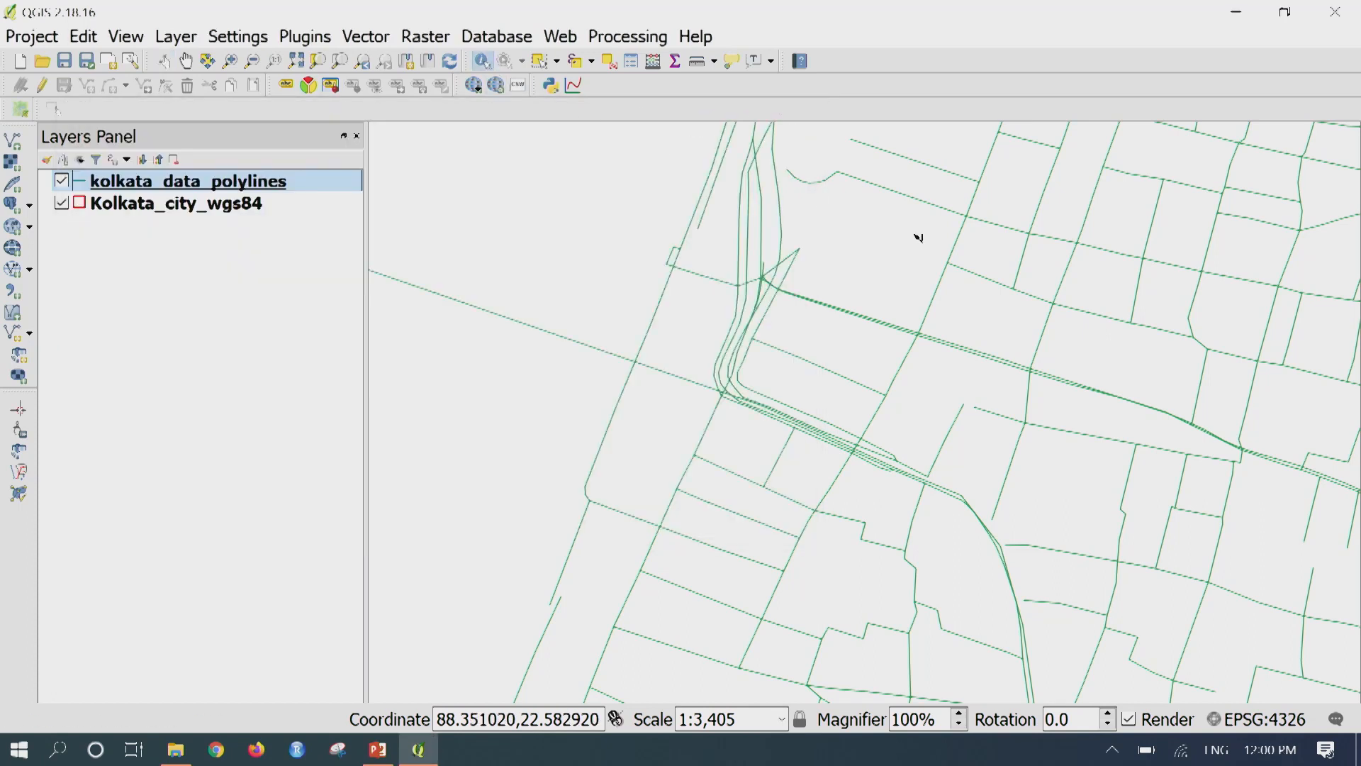
left_click(938, 299)
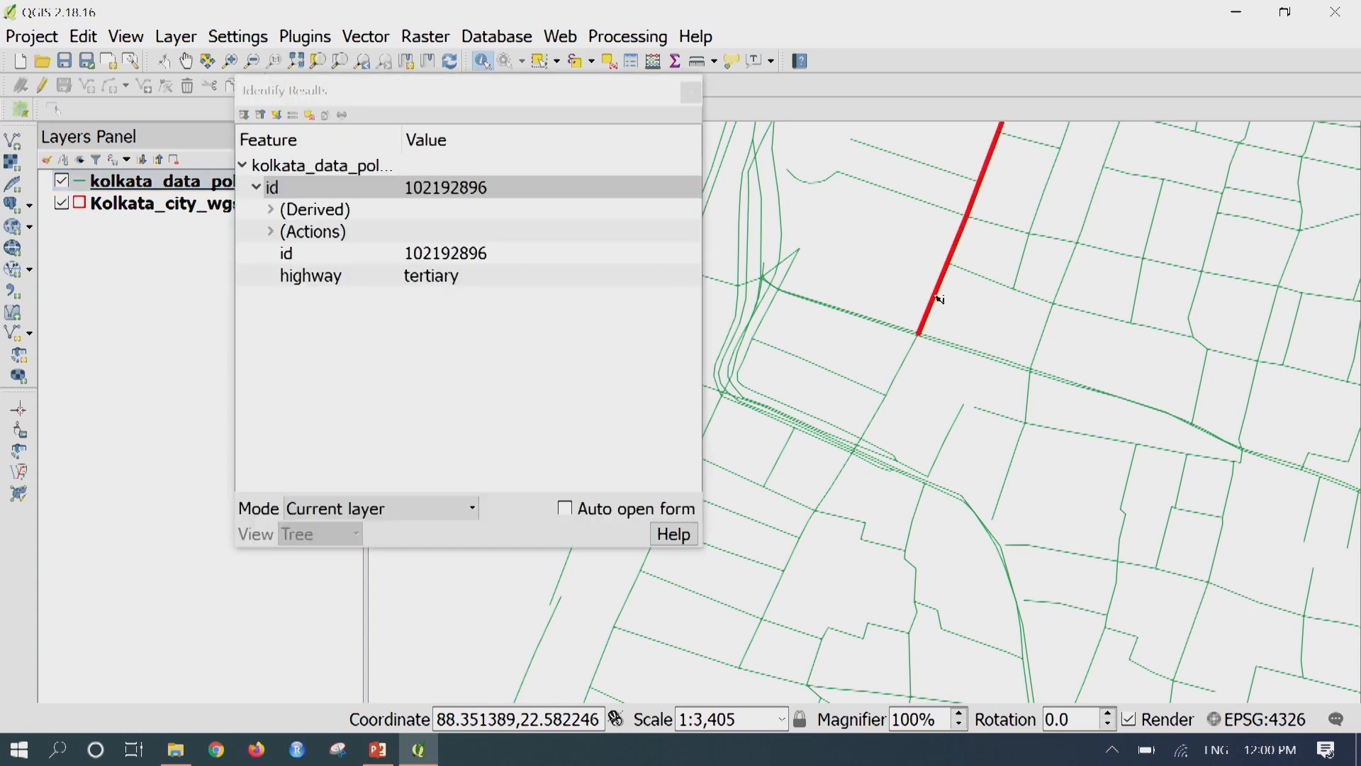
left_click(901, 329)
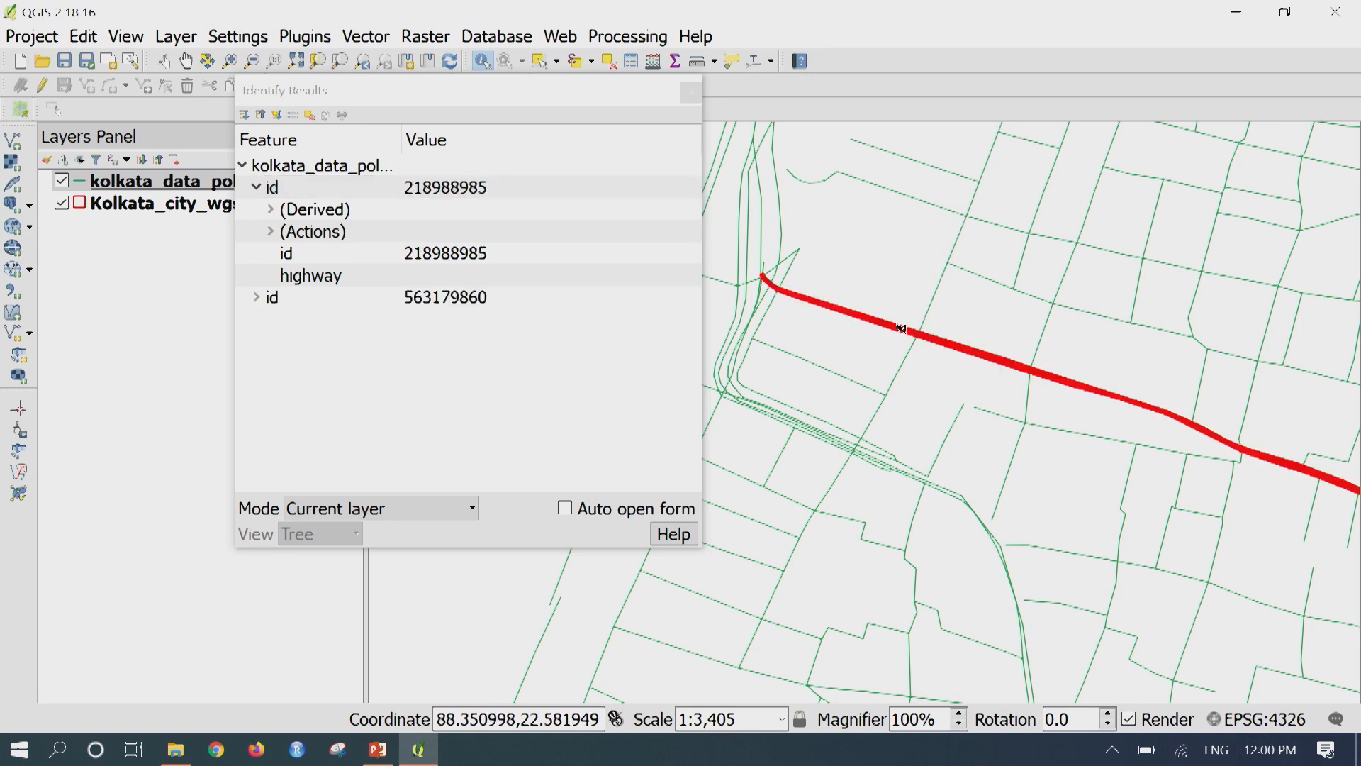
left_click(982, 277)
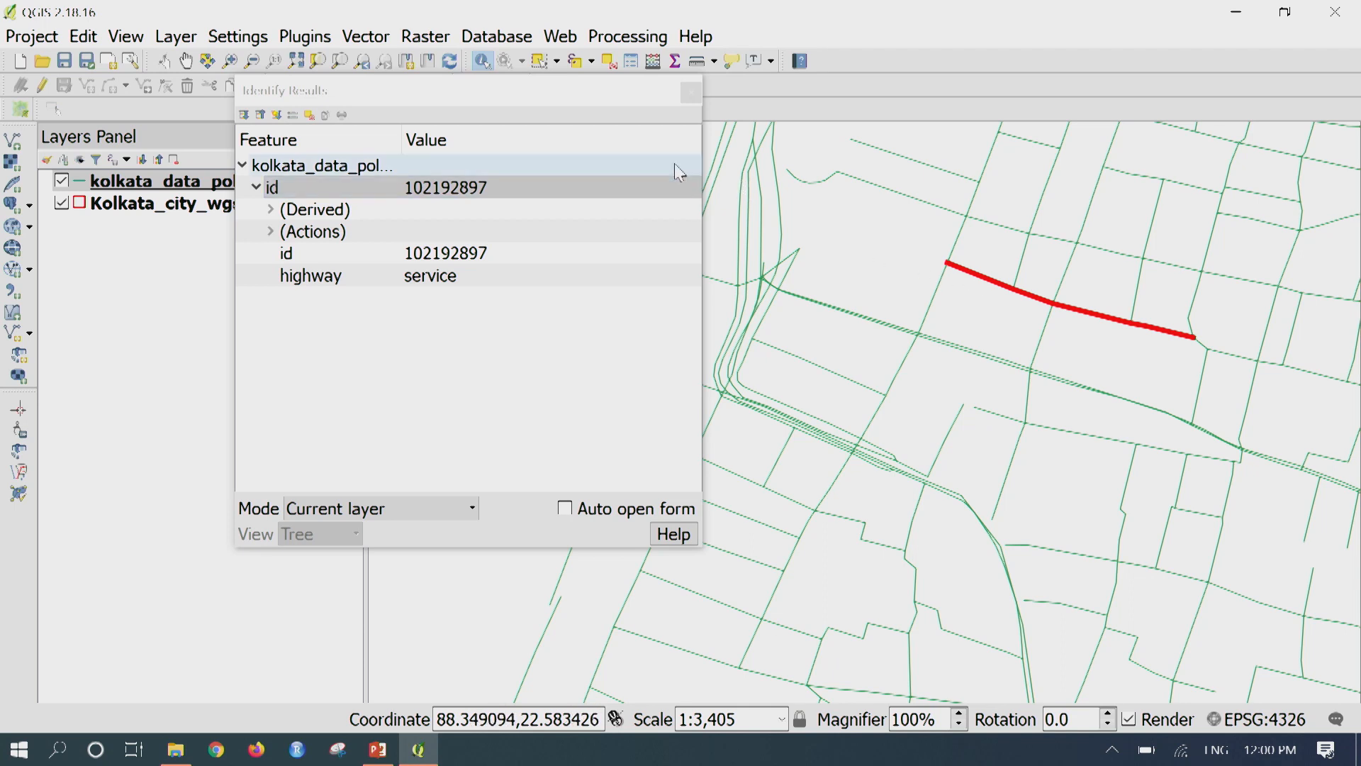
left_click(690, 97)
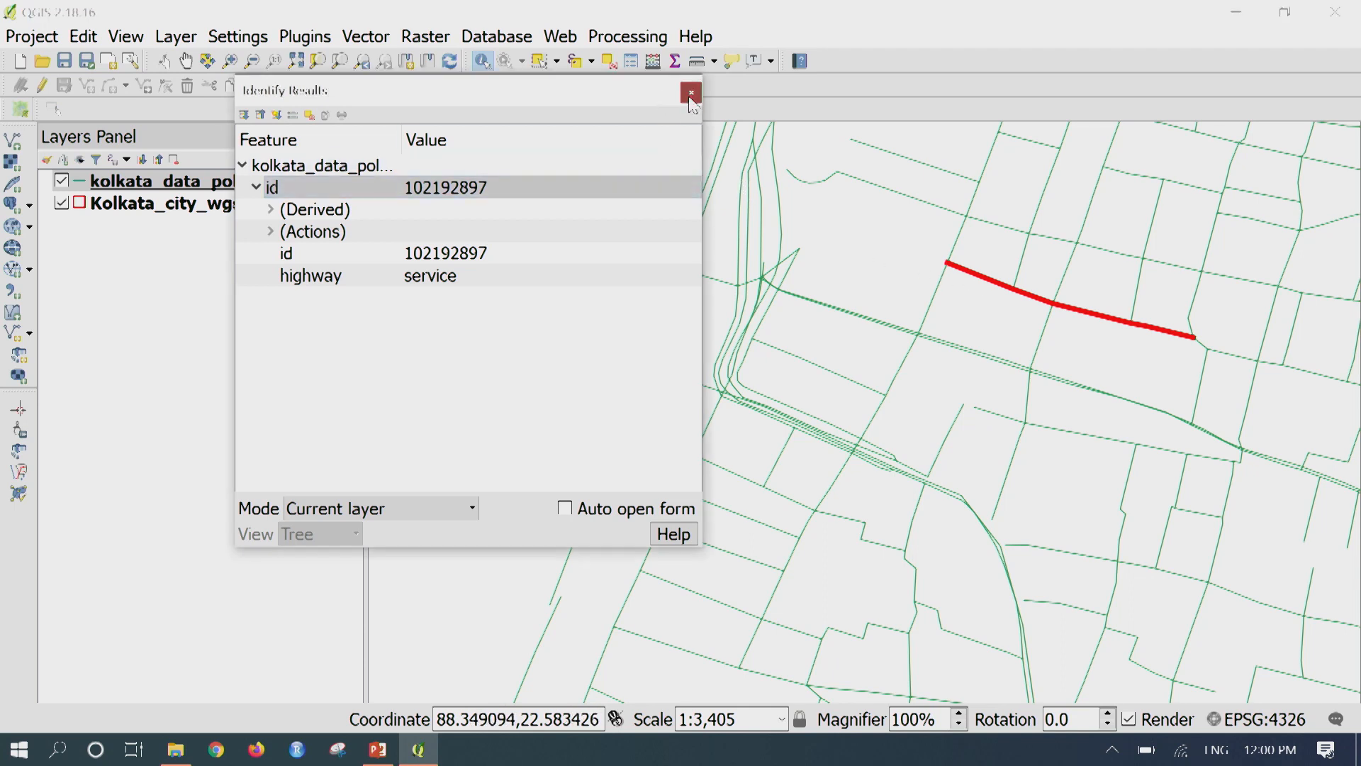
left_click(691, 96)
scroll(835, 312, "down", 2)
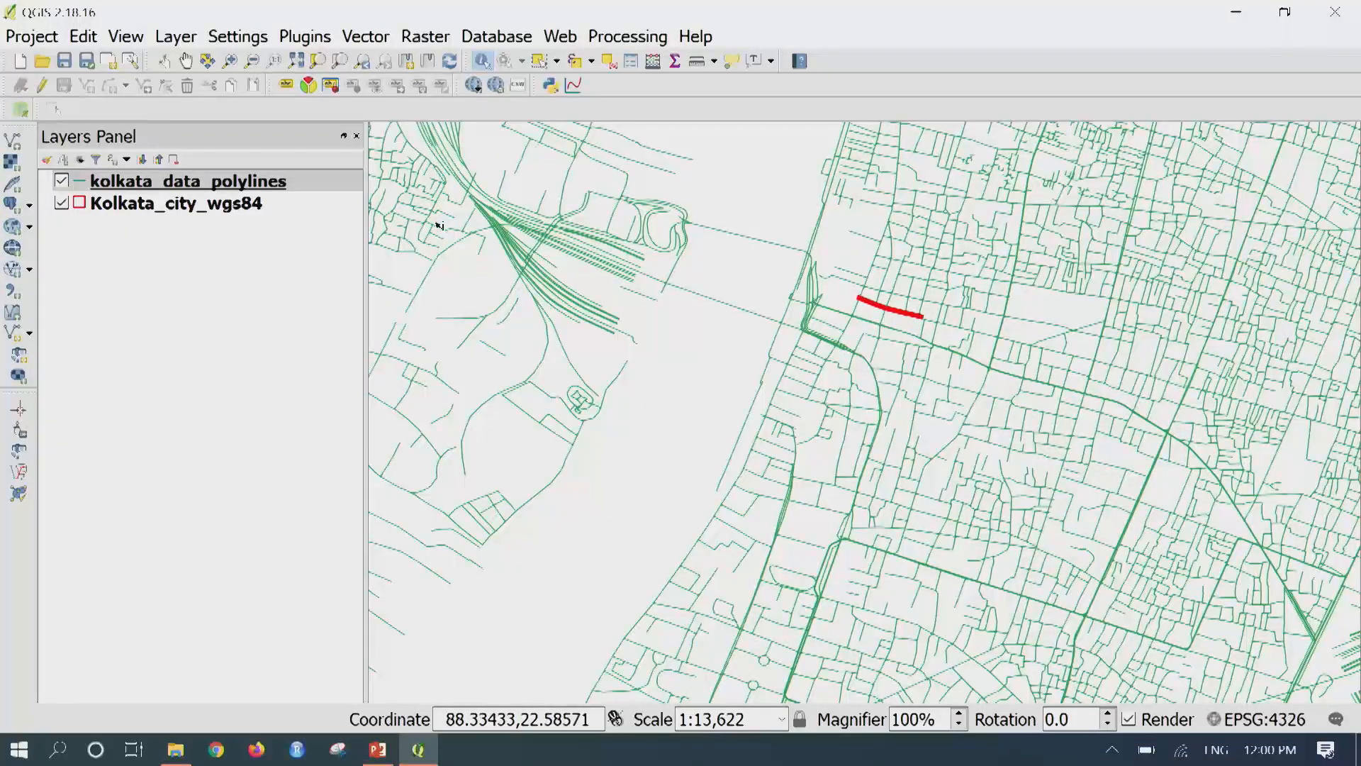
- Narrow the Layers Panel and start saving the kolkata_data_polylines layer as a new vector file
left_click(273, 186)
left_click_drag(356, 217, 332, 217)
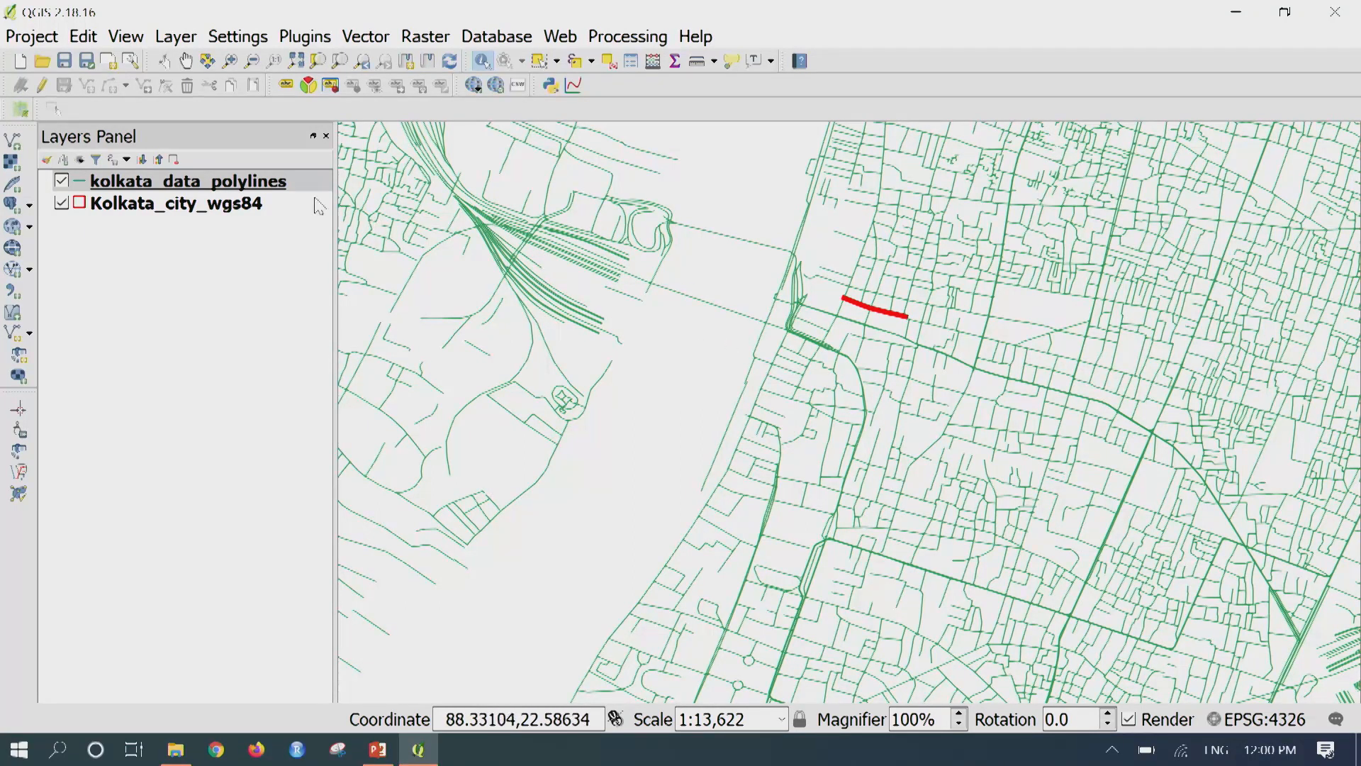
right_click(241, 187)
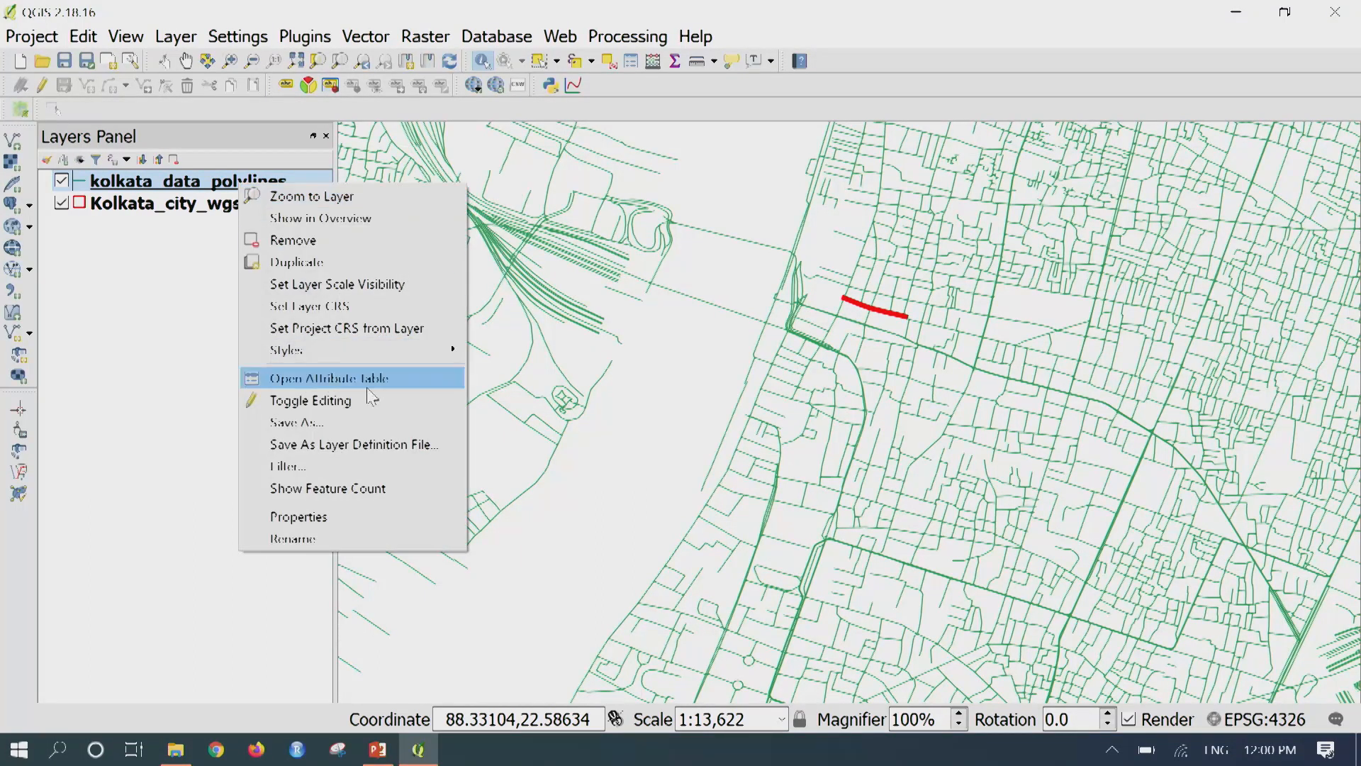
left_click(367, 422)
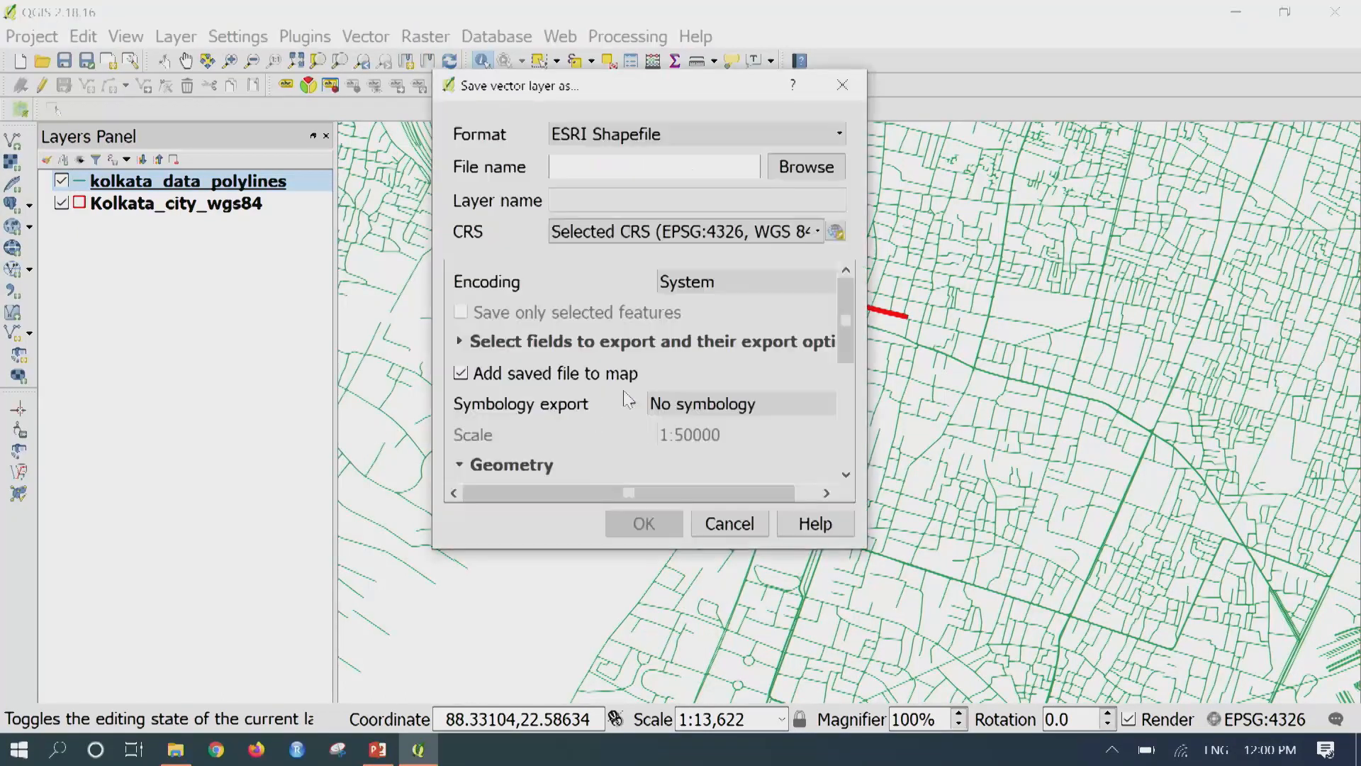
- Set the output format to ESRI Shapefile and the coordinate reference system to WGS 84 (EPSG:4326)
left_click(701, 149)
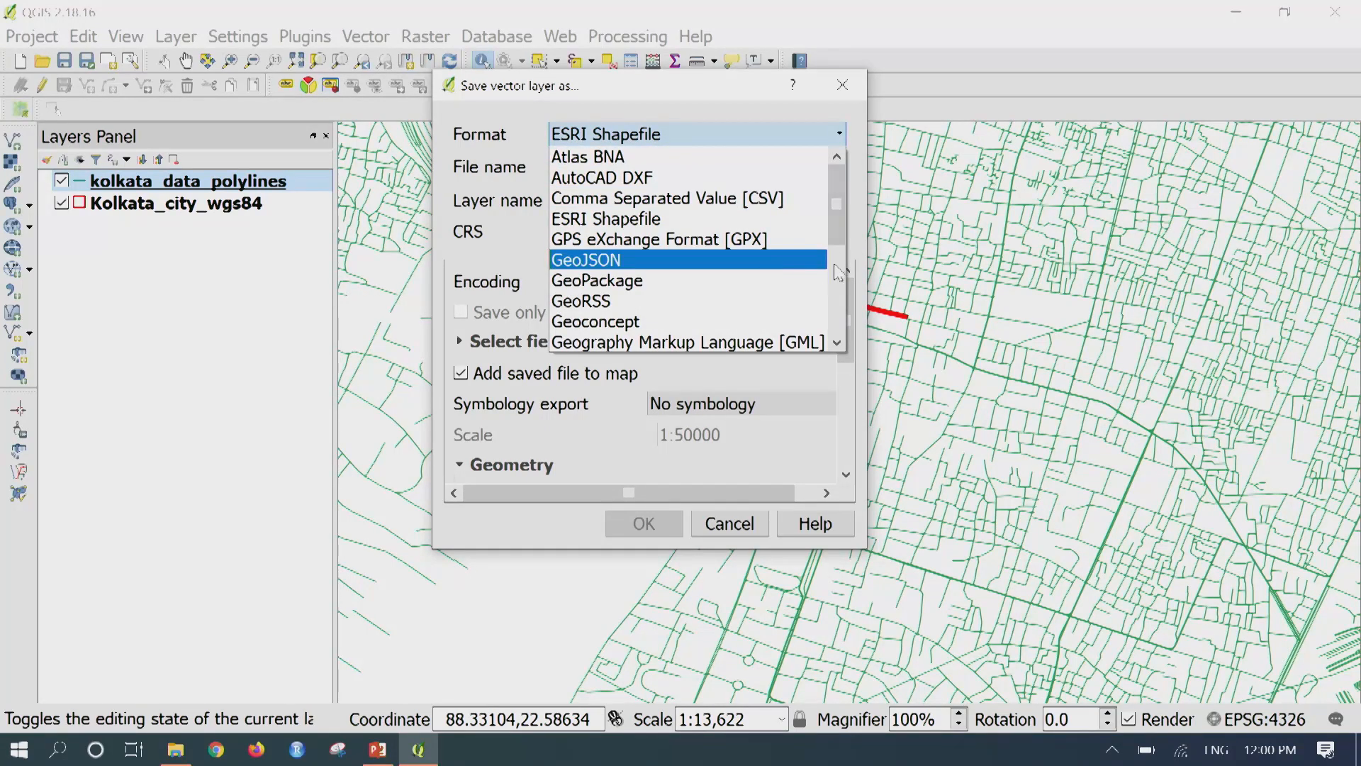
mouse_move(838, 252)
left_mouse_down()
mouse_move(839, 332)
mouse_move(804, 219)
left_mouse_up()
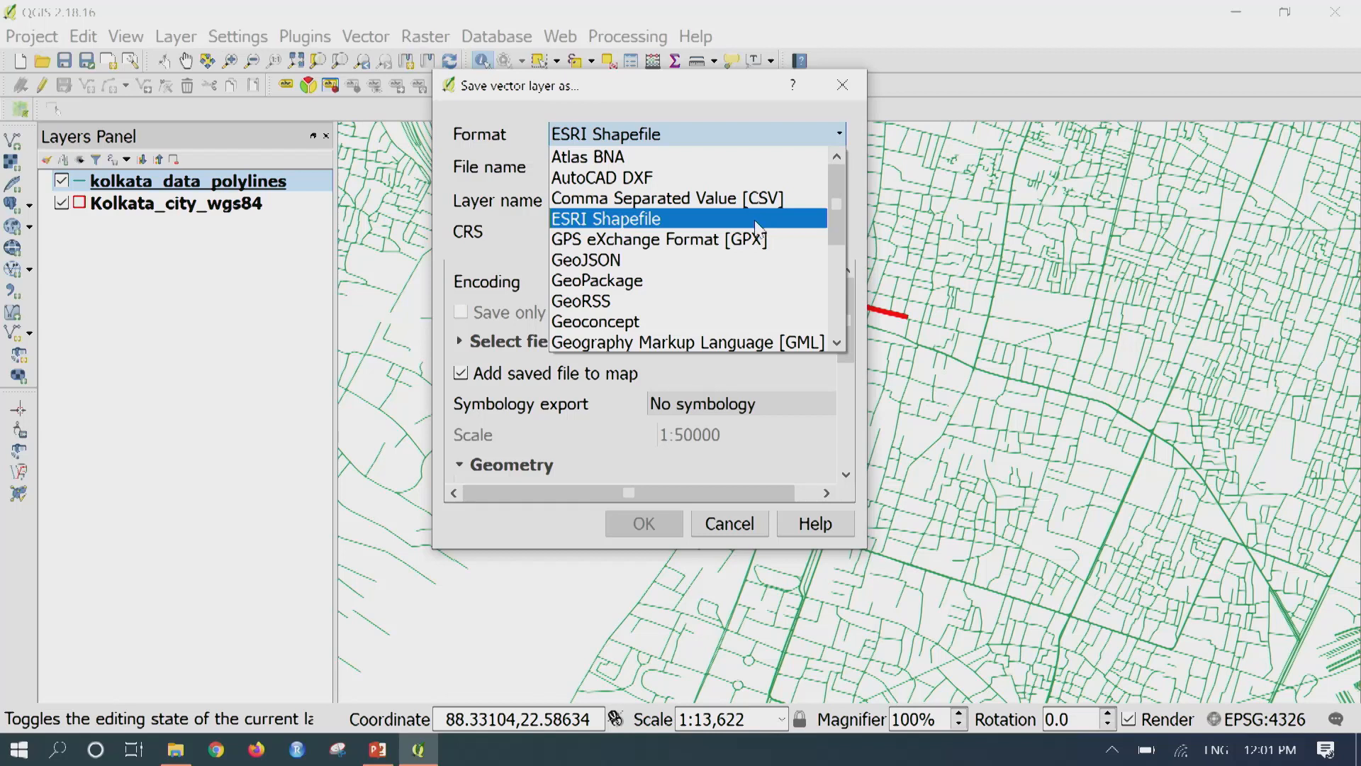
left_click(764, 219)
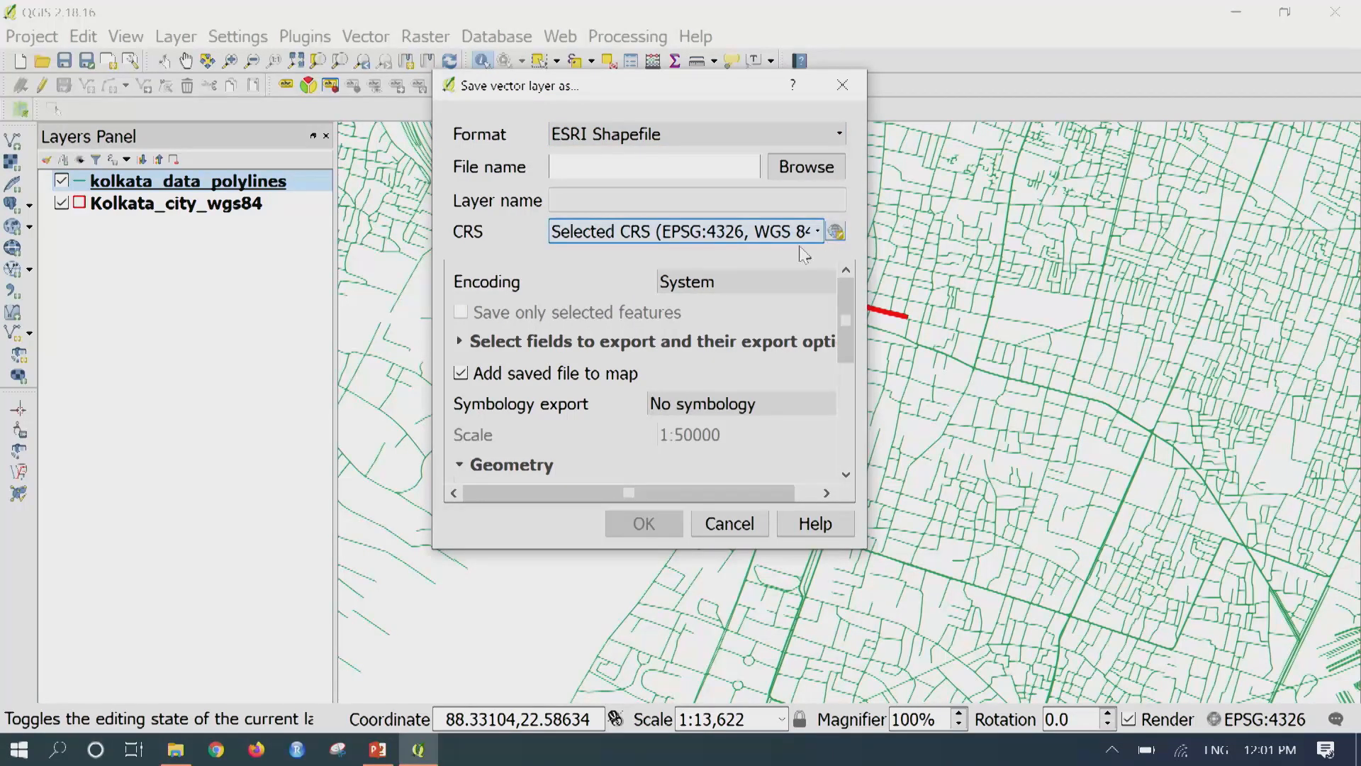
left_click(836, 234)
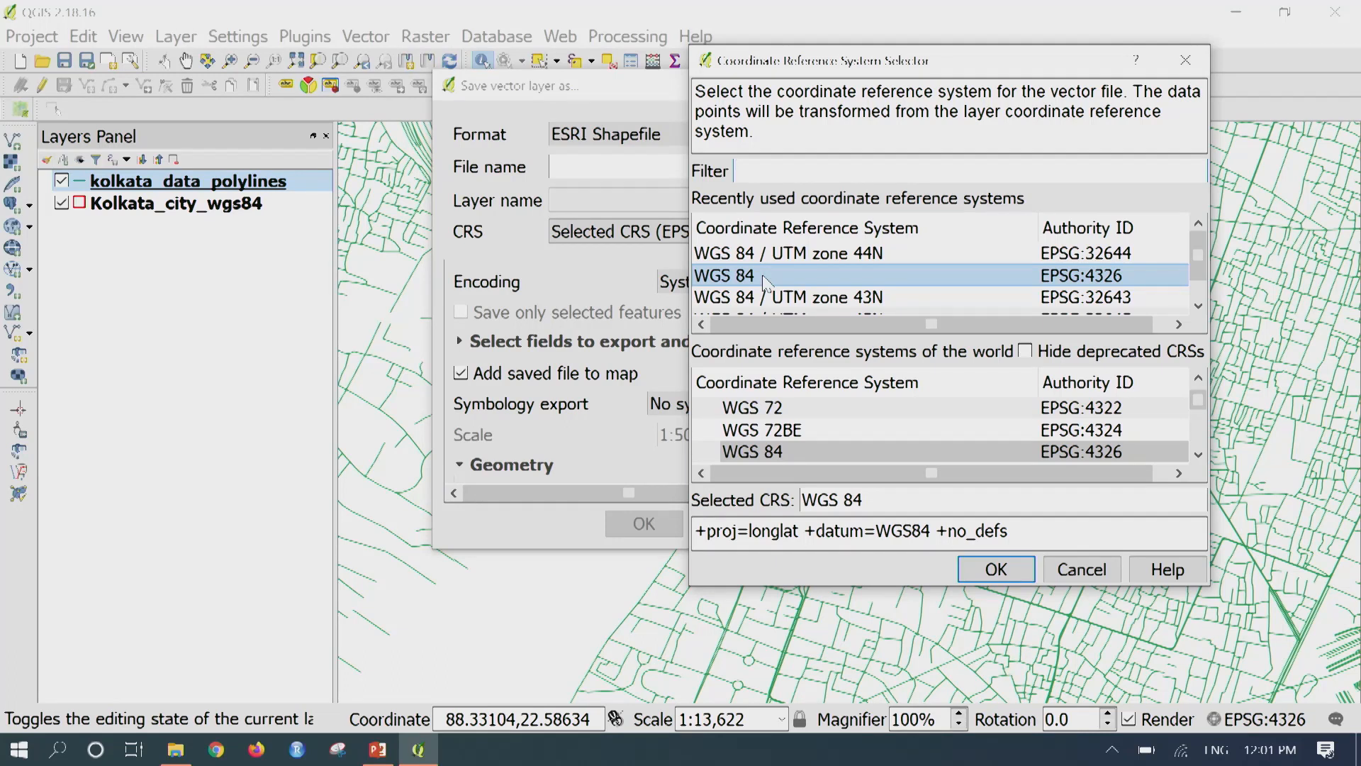
left_click(995, 569)
- Create a folder named Output inside Datasets_for_NPTEL and open it as the save location for the shapefile
left_click(792, 170)
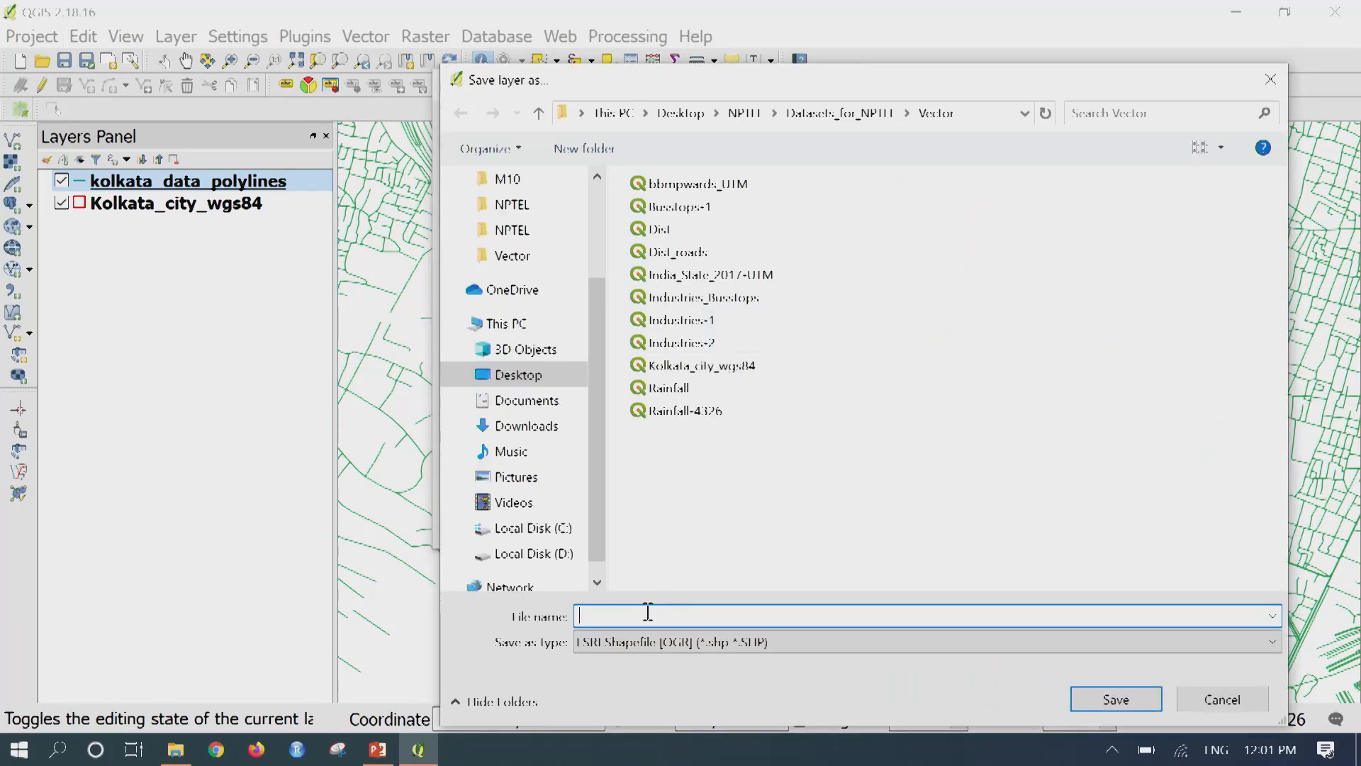
left_click(836, 112)
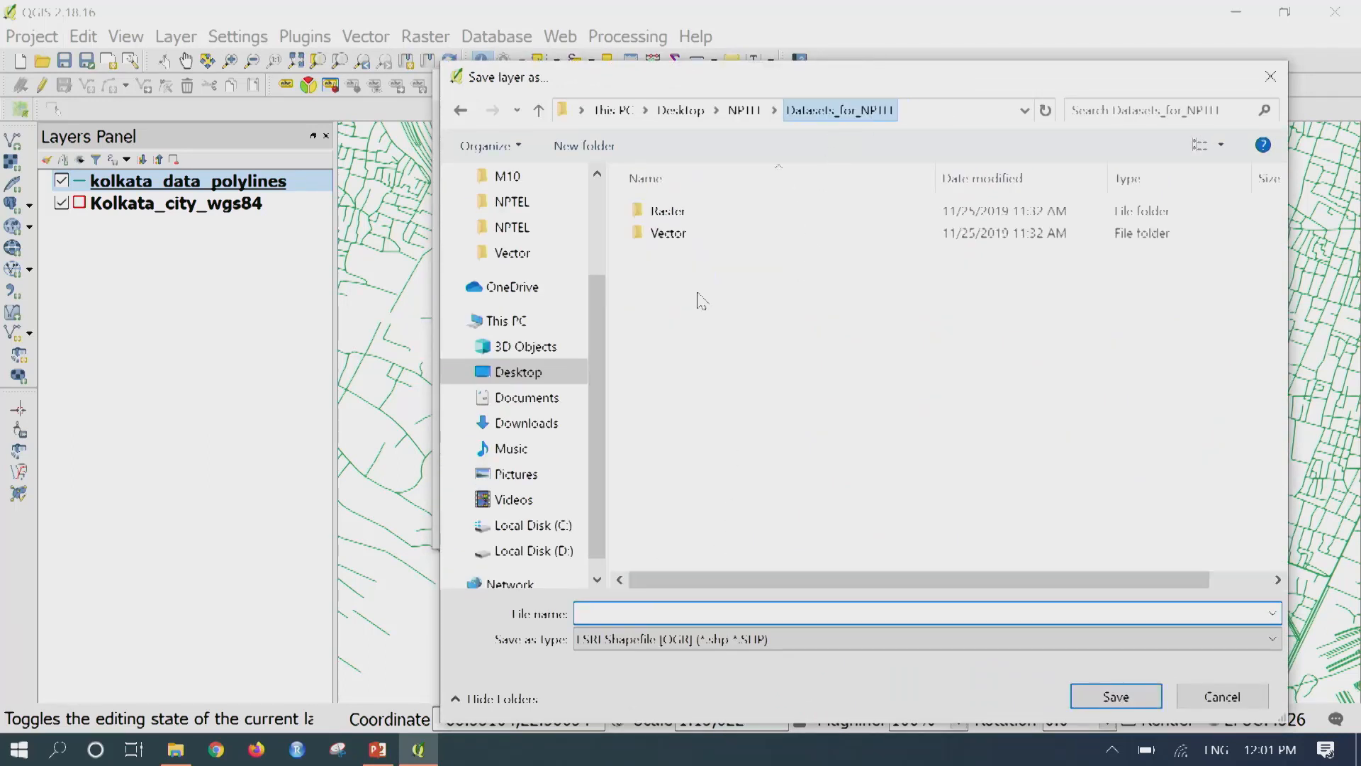
right_click(736, 264)
mouse_move(619, 491)
left_click(786, 487)
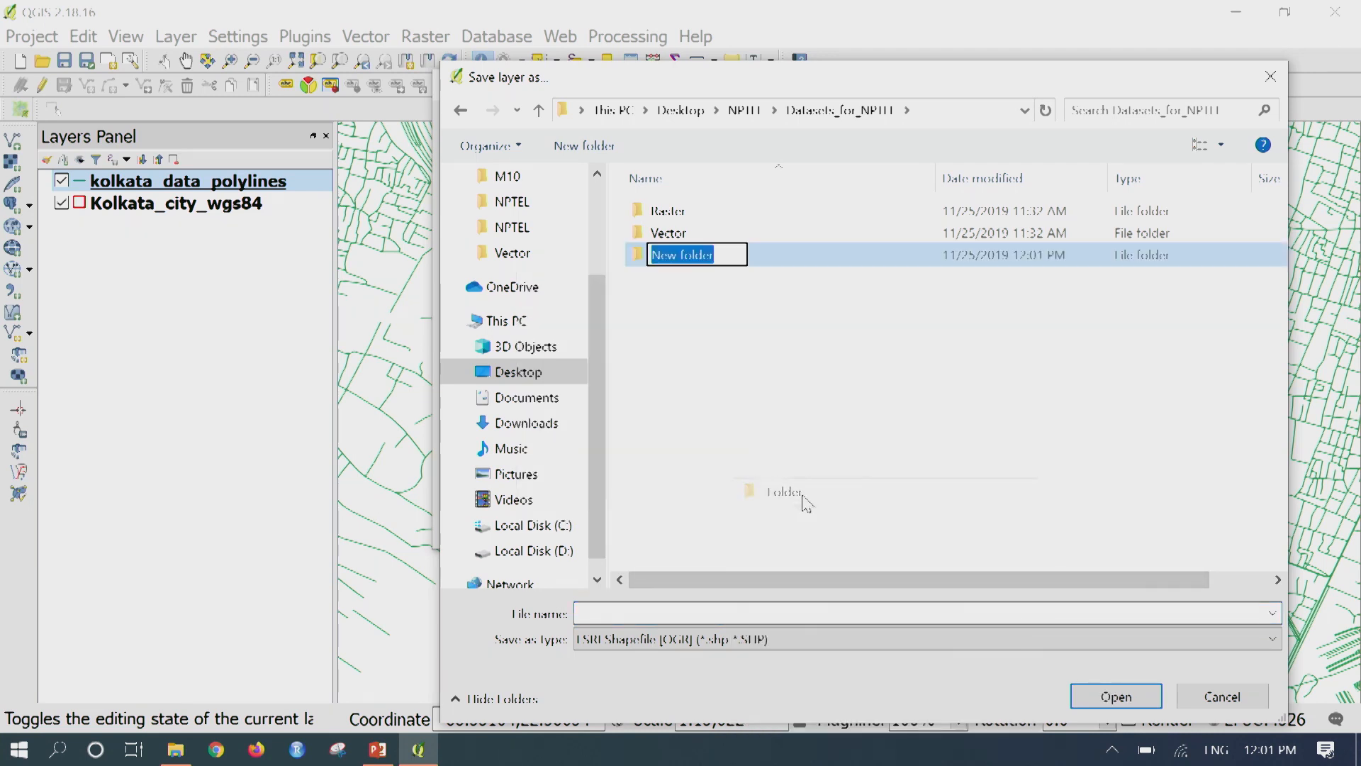
type("Output")
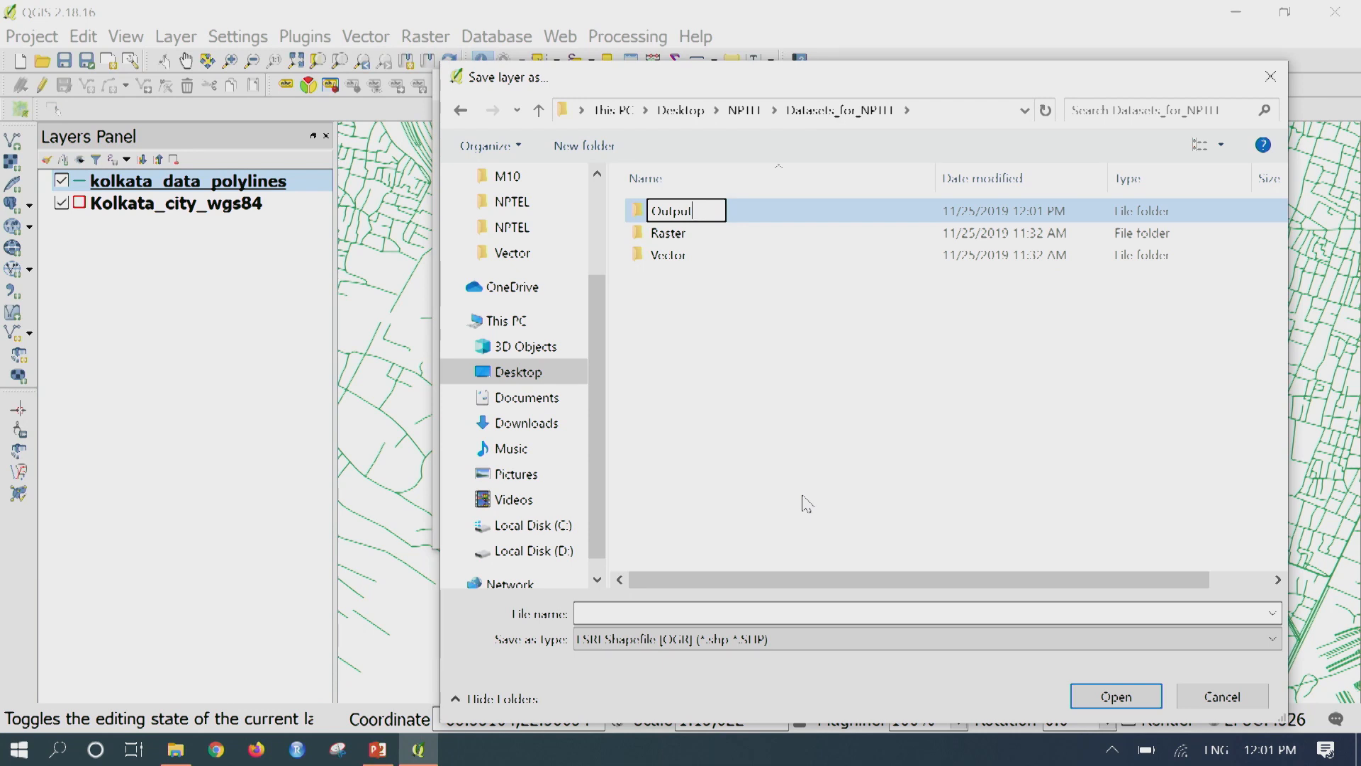
key("Return")
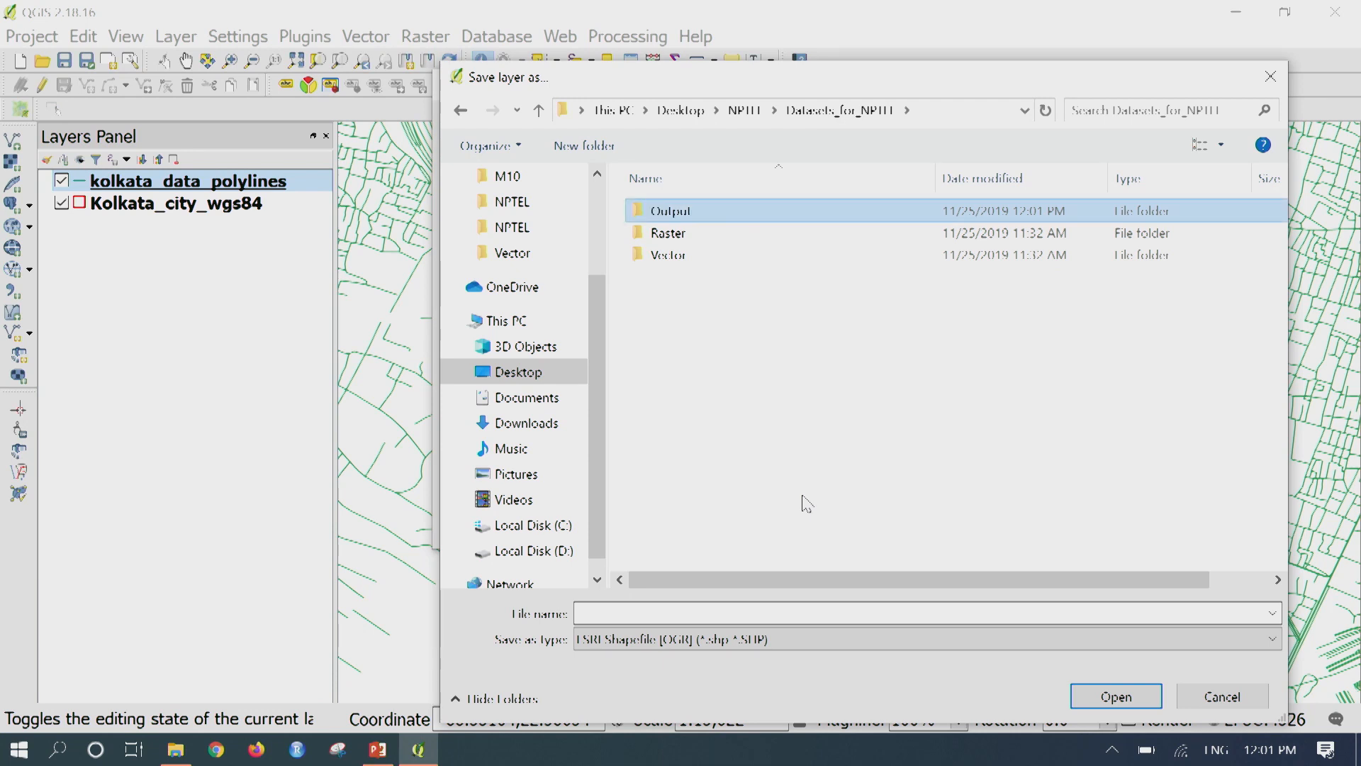
key("Return")
- Name the shapefile Kolkata_roads, export the layer, and select the new Kolkata_roads layer
left_click(640, 614)
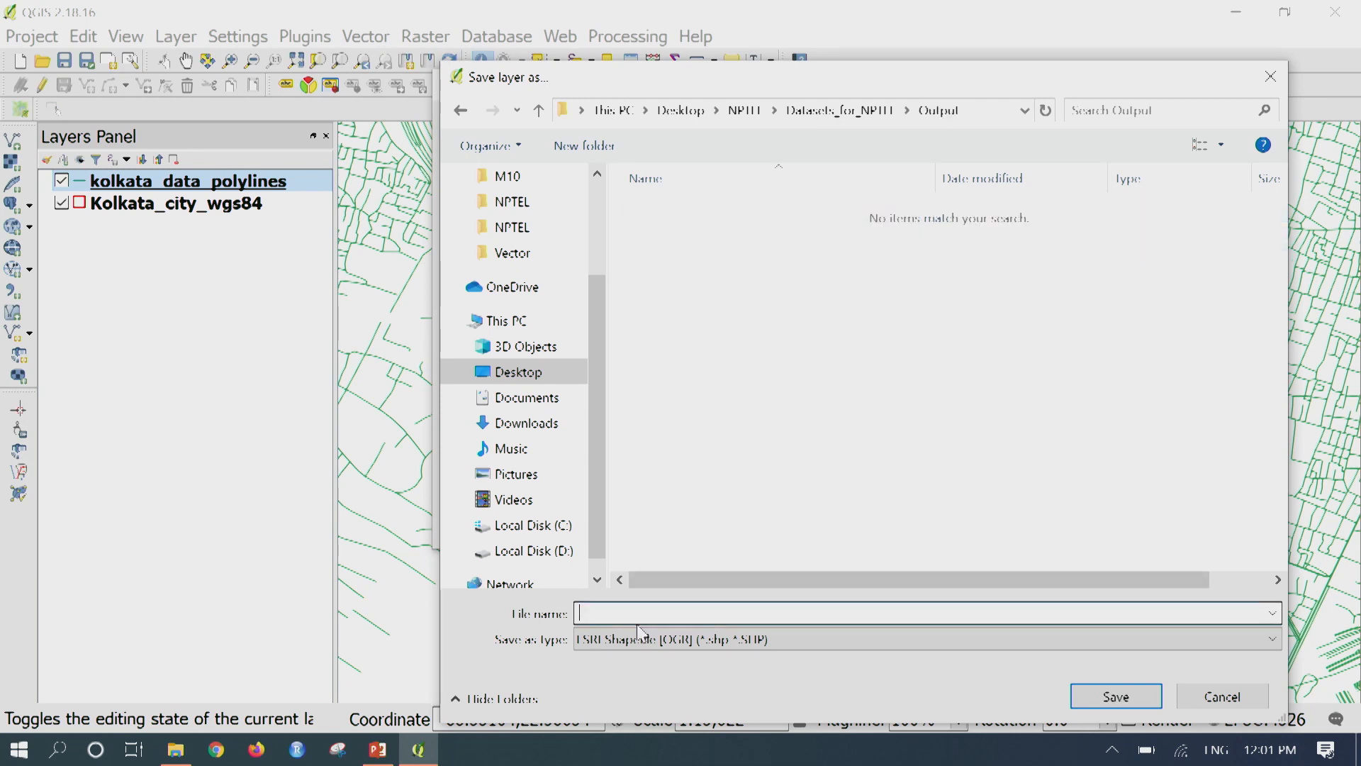
type("Kolk")
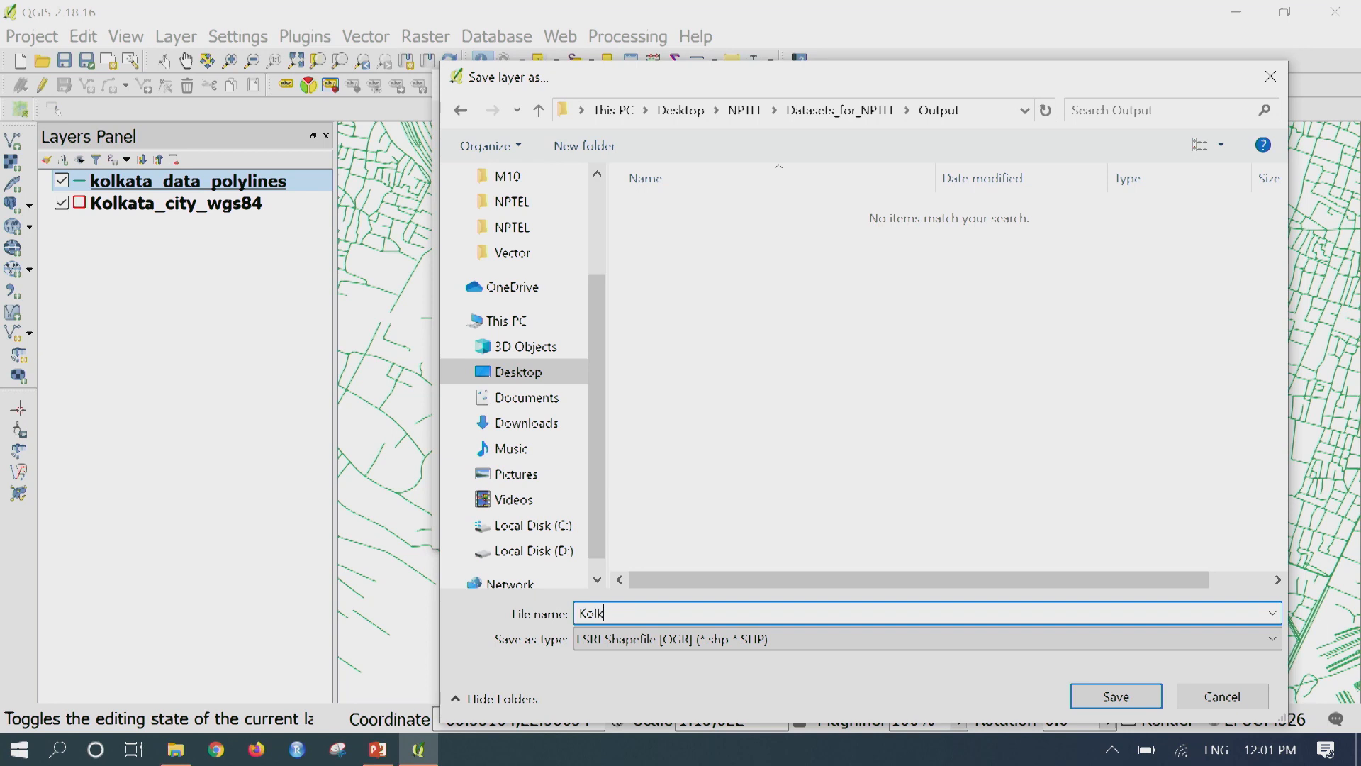
type("ata roads")
left_click(1116, 696)
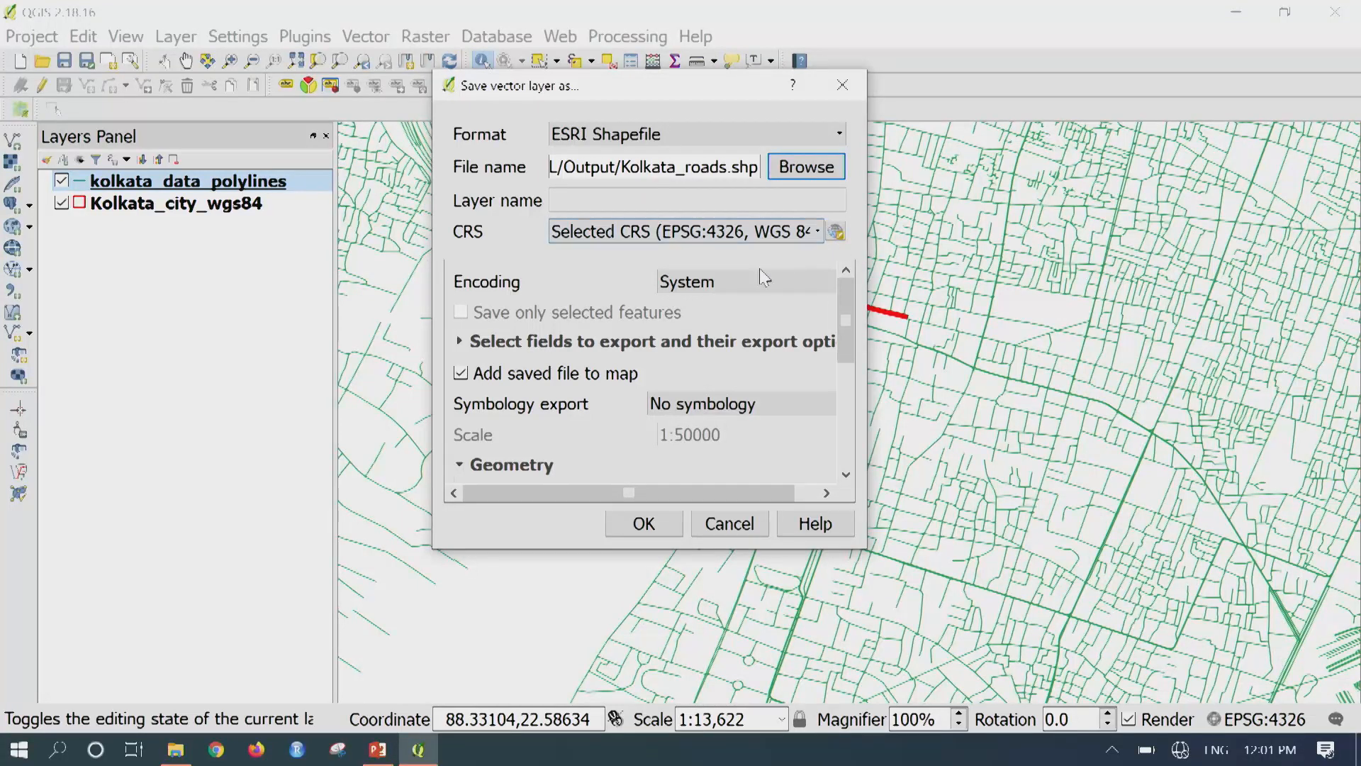
left_click(661, 527)
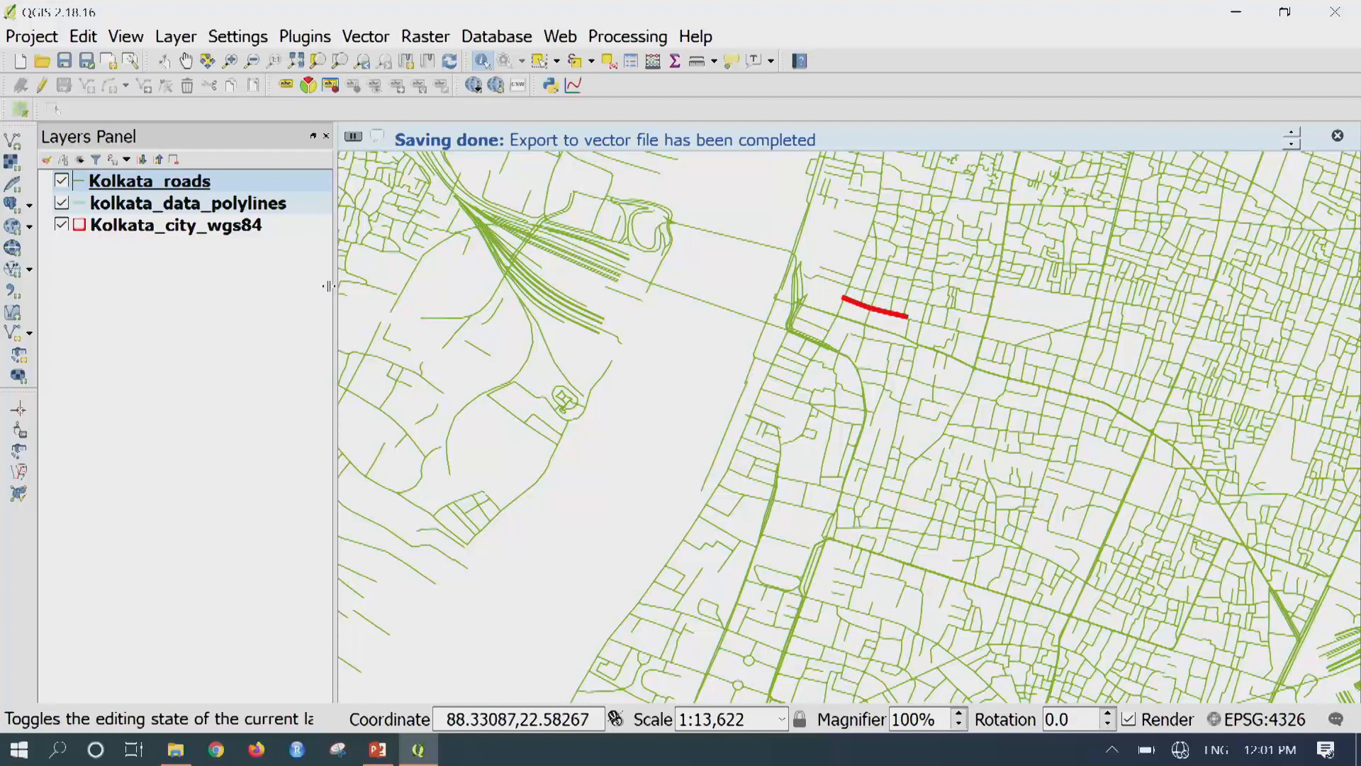
left_click(216, 183)
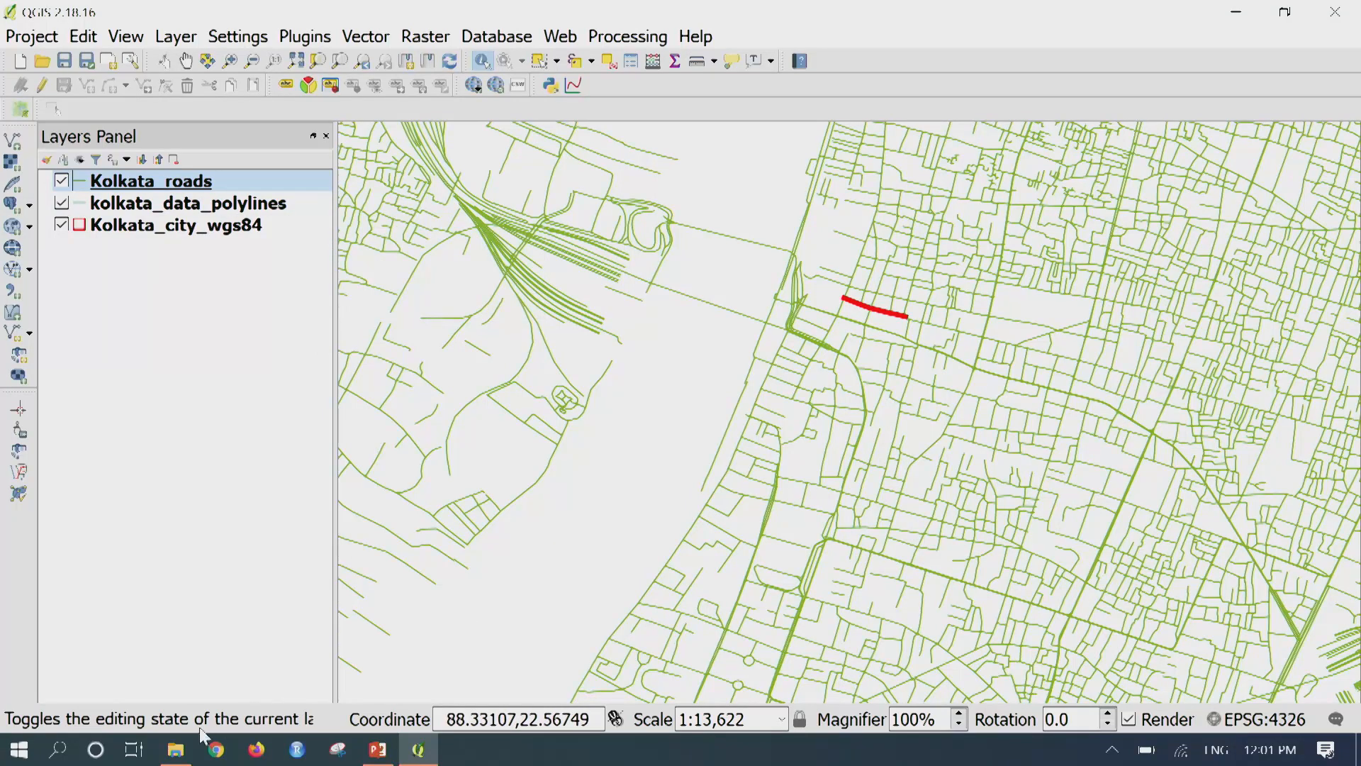
- Switch to File Explorer and inspect the exported Kolkata_roads files in the Output folder
left_click(175, 749)
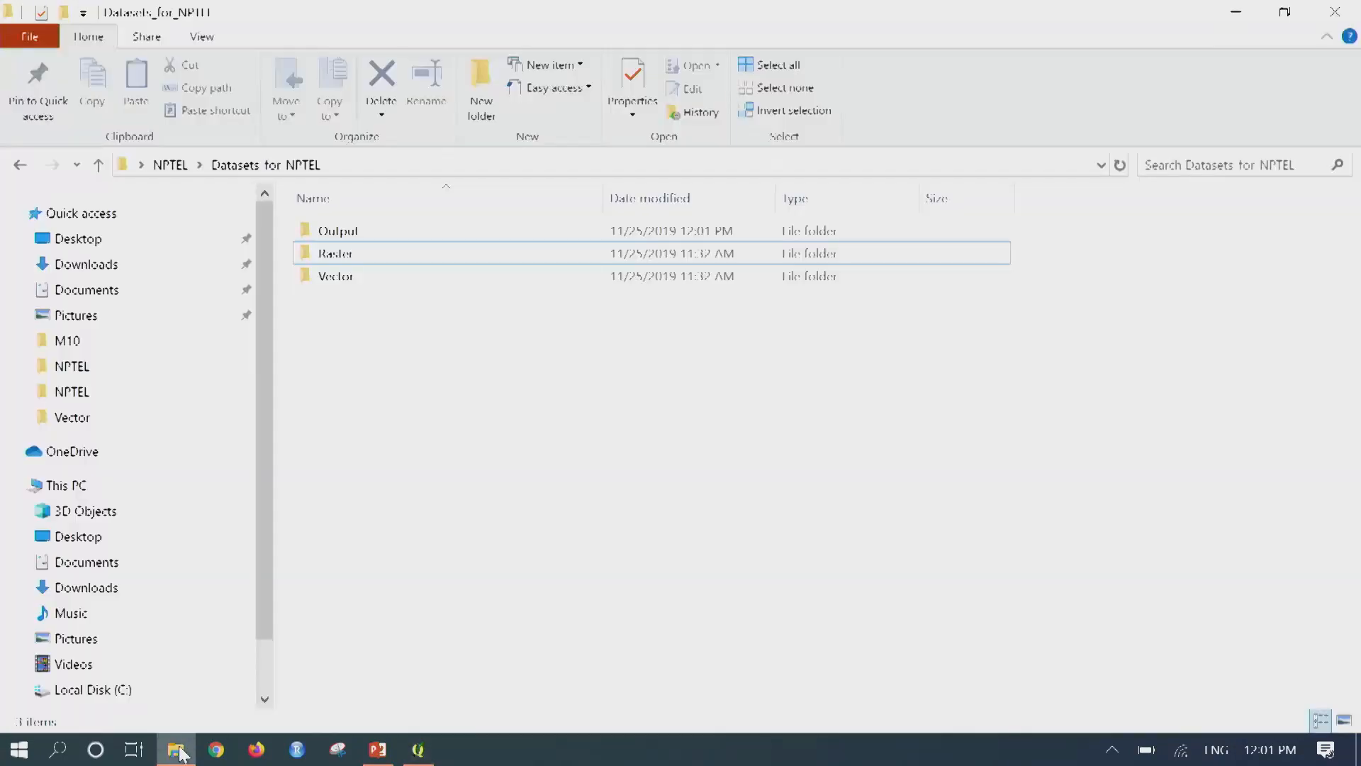
double_click(390, 234)
left_click_drag(400, 380, 385, 227)
left_click(465, 432)
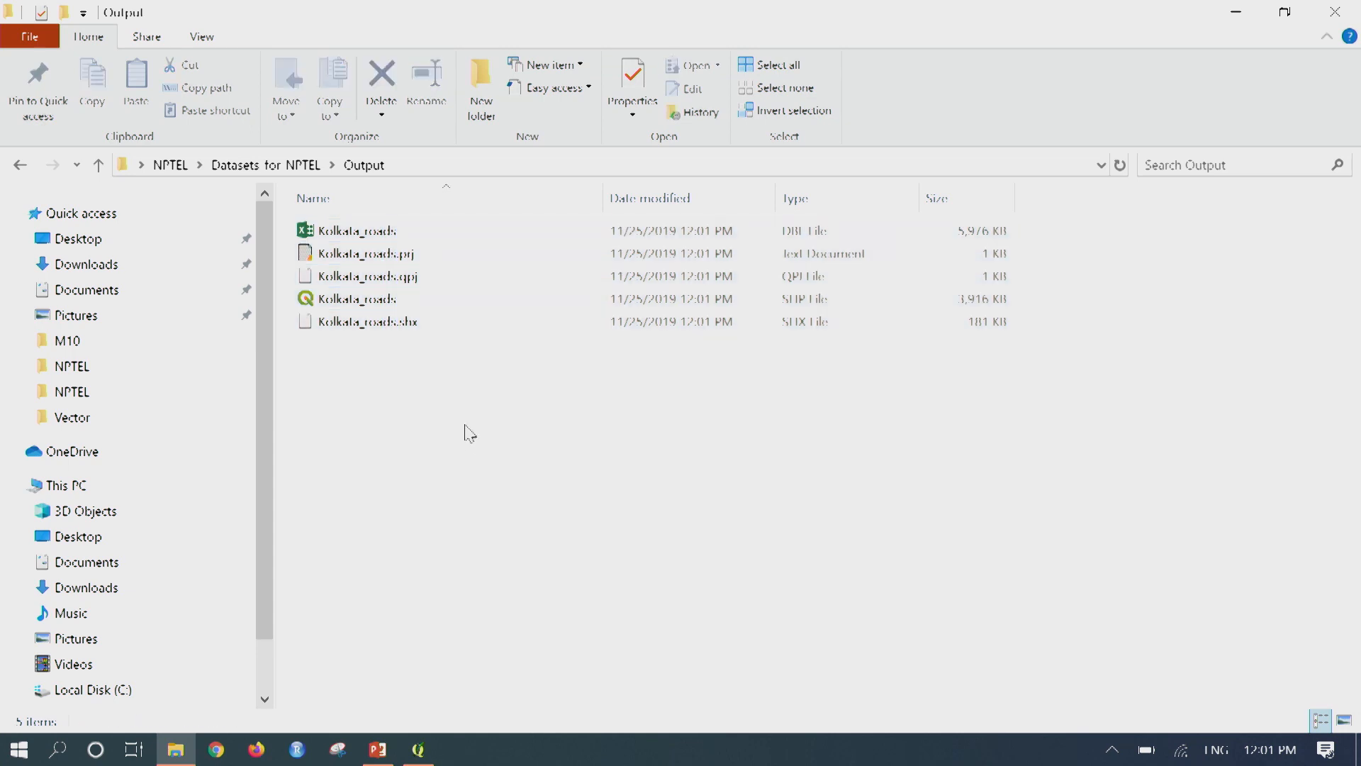
left_click(416, 305)
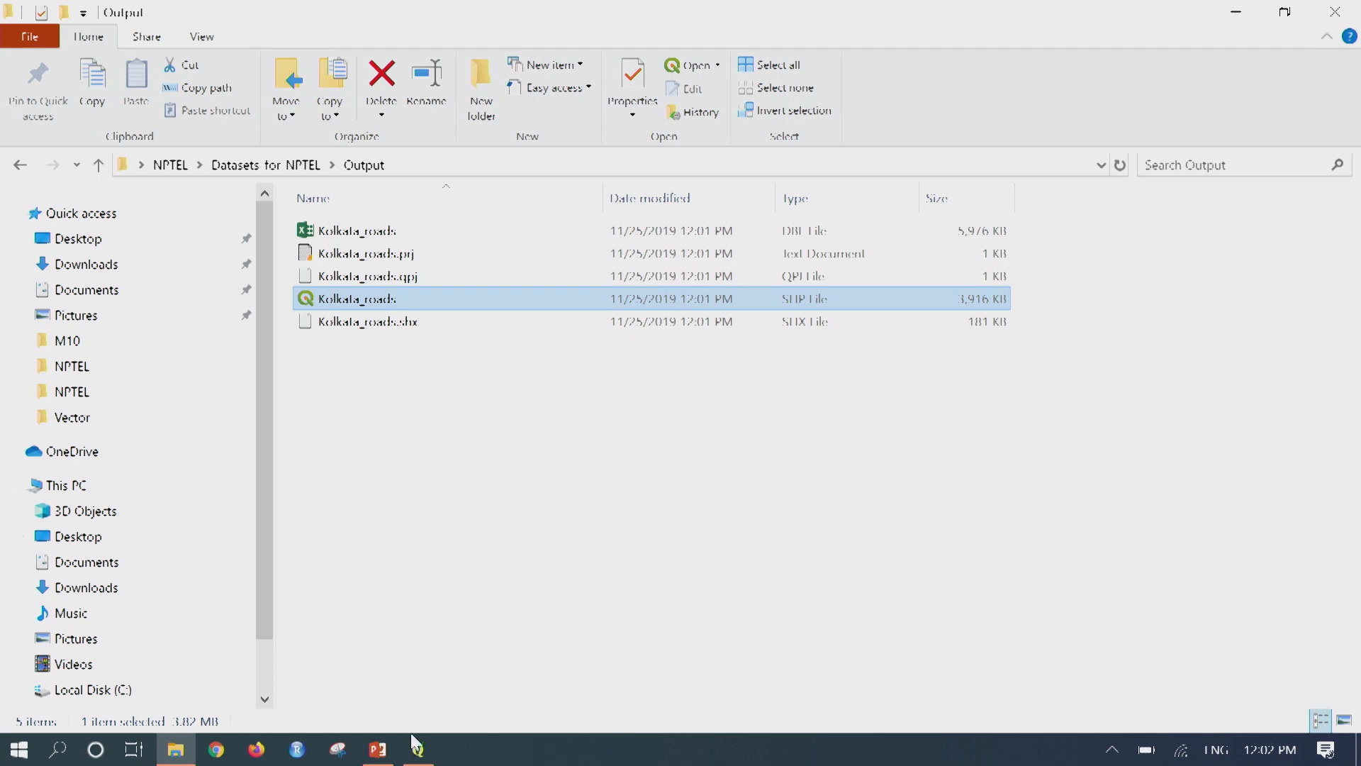
- Switch back to QGIS and view the full extent of the roads together with the city boundary
left_click(433, 746)
scroll(729, 477, "down", 3)
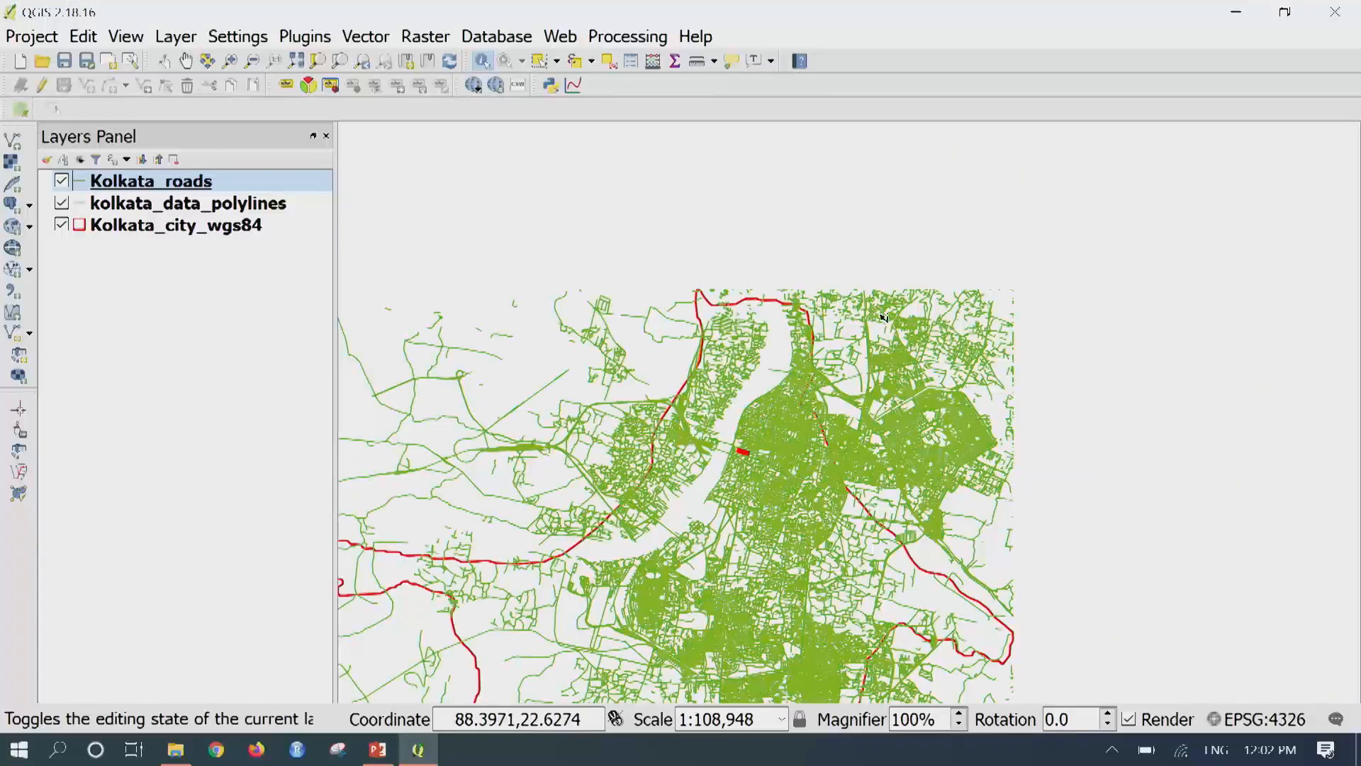
scroll(863, 454, "down", 1)
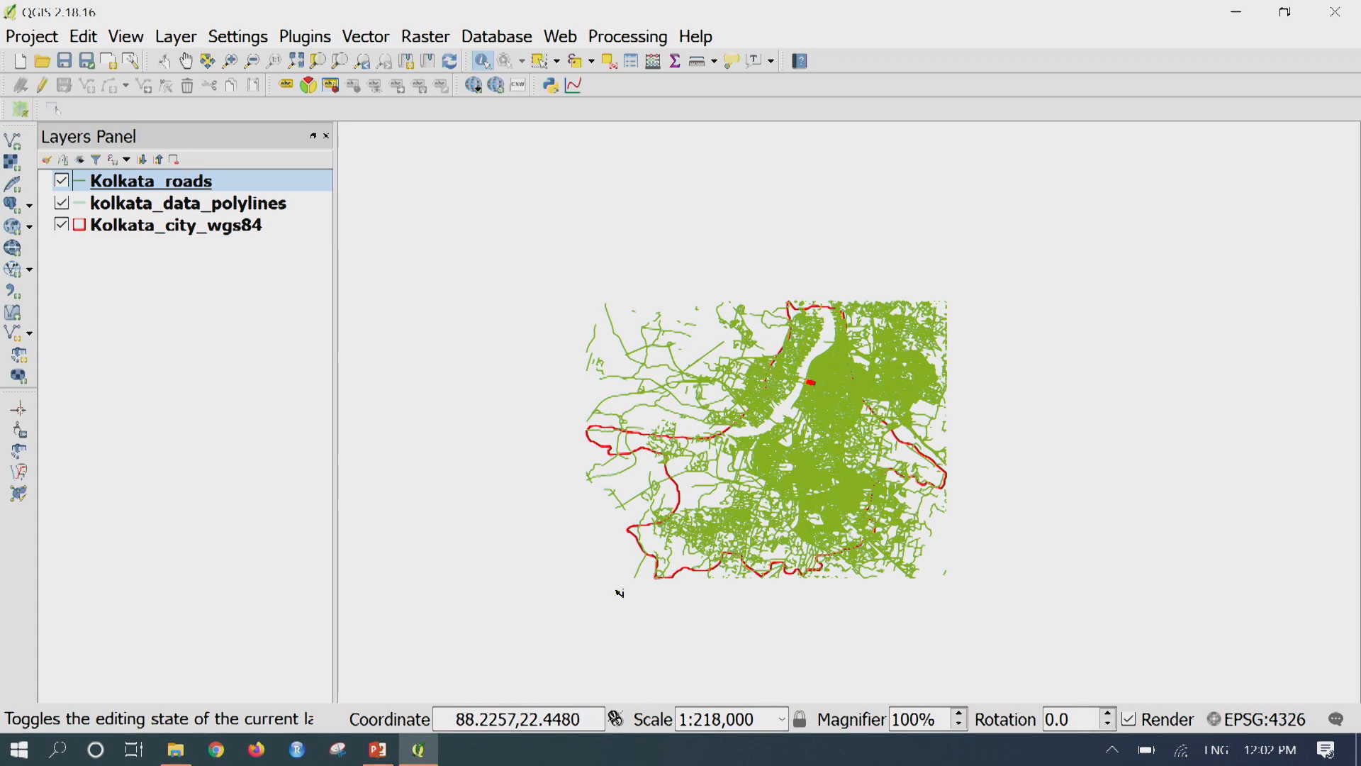
- Search all plugins for Terrain, check the Raster Terrain Analysis plugin's details, and close the plugin manager
left_click(310, 39)
left_click(328, 65)
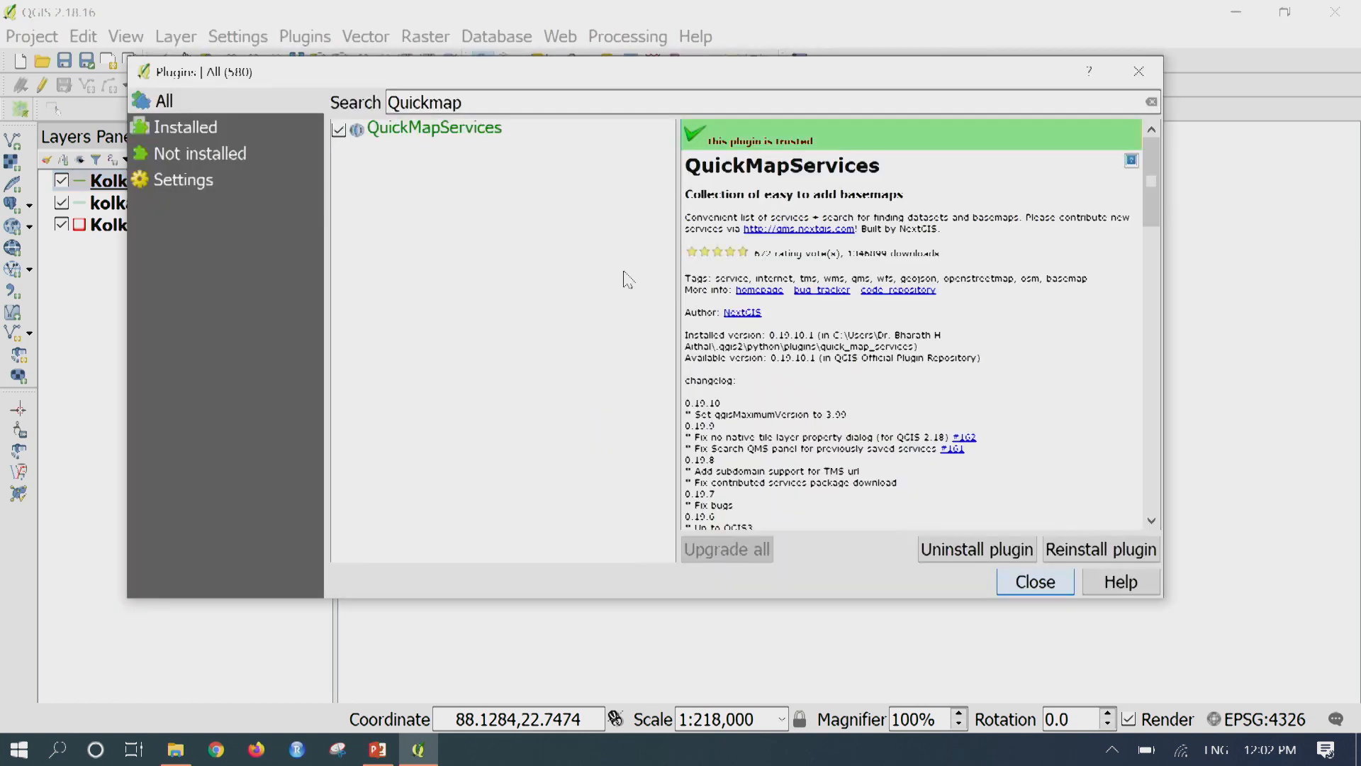
left_click_drag(522, 106, 219, 96)
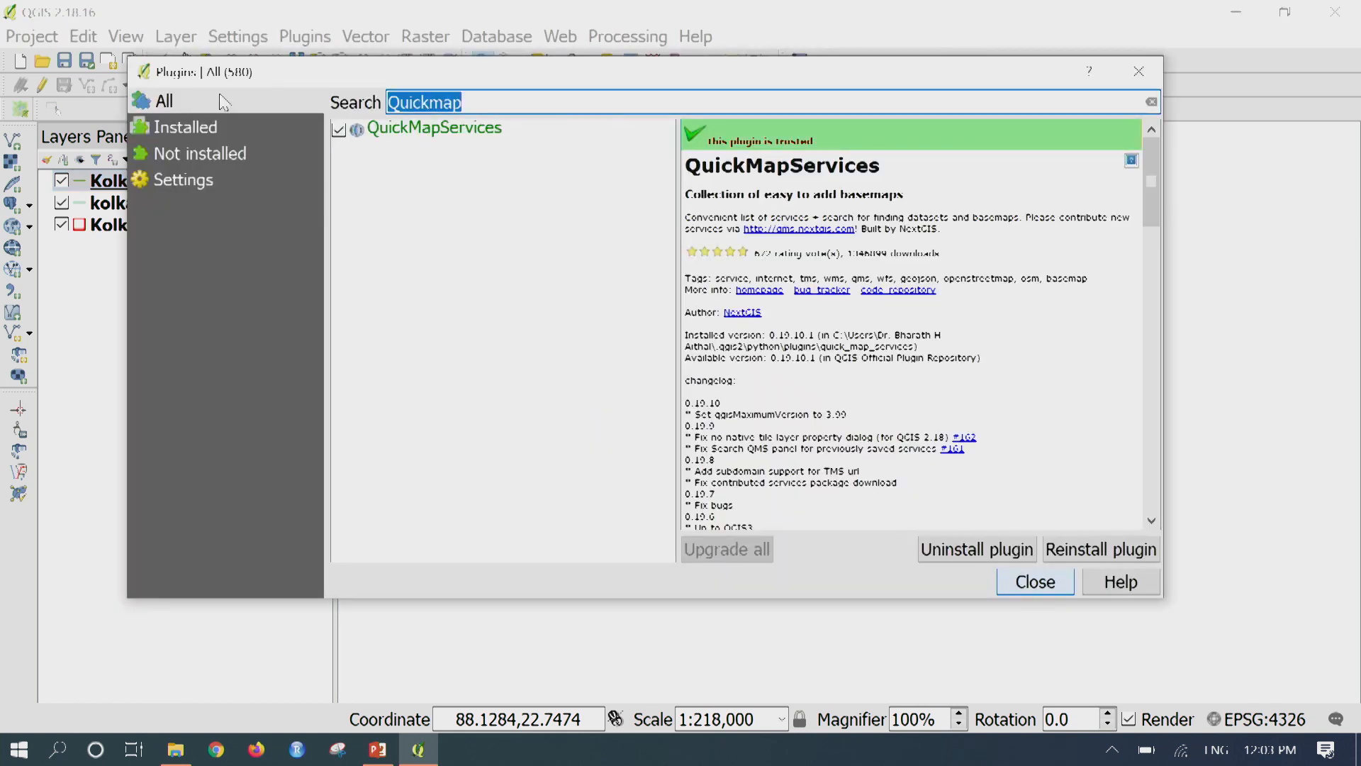
type("Terrain")
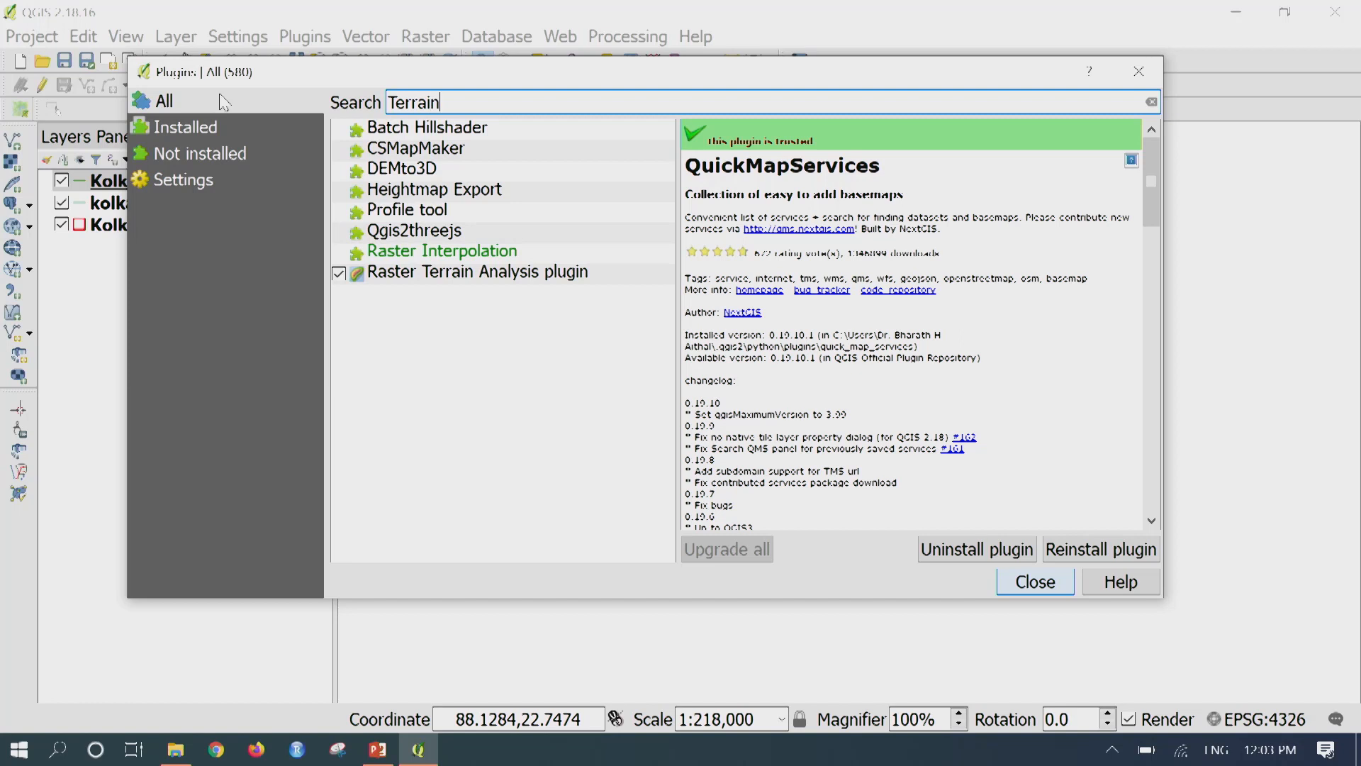
left_click(519, 281)
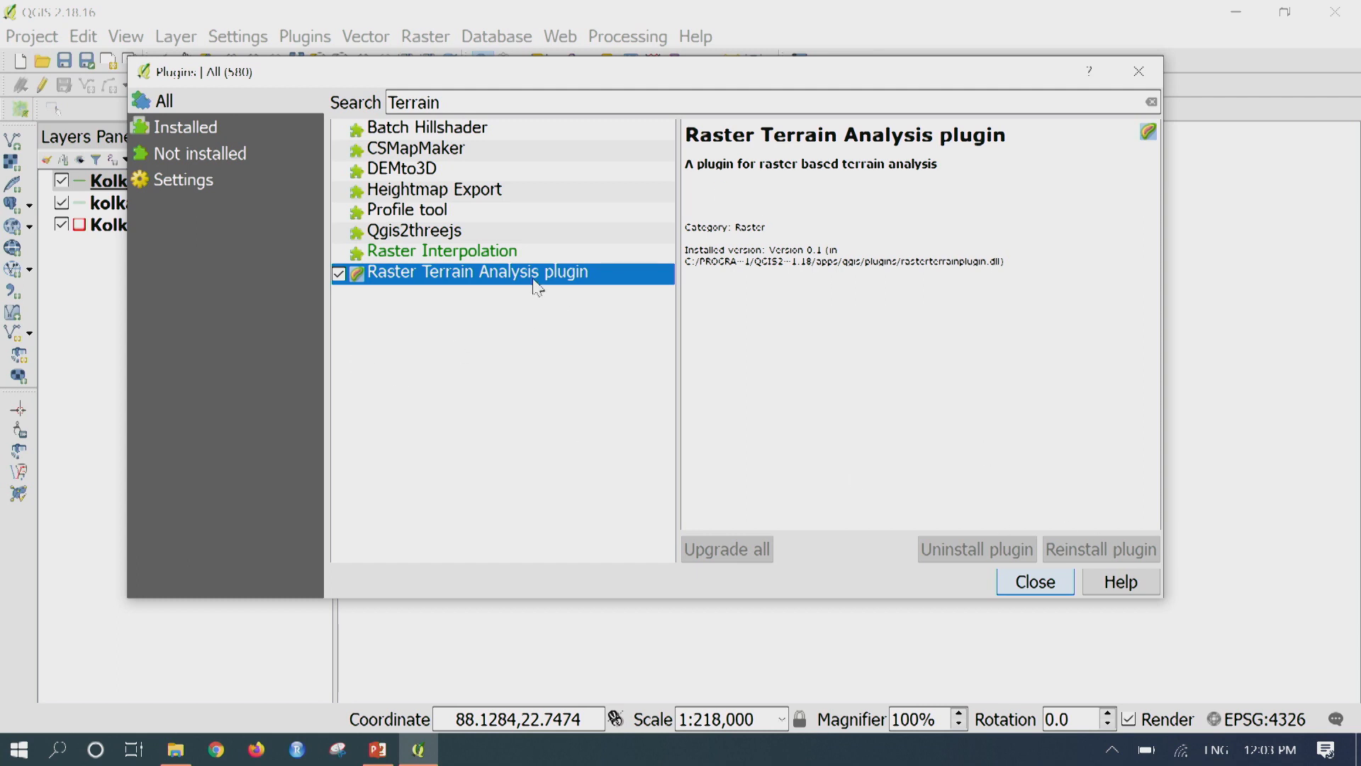
left_click(1039, 583)
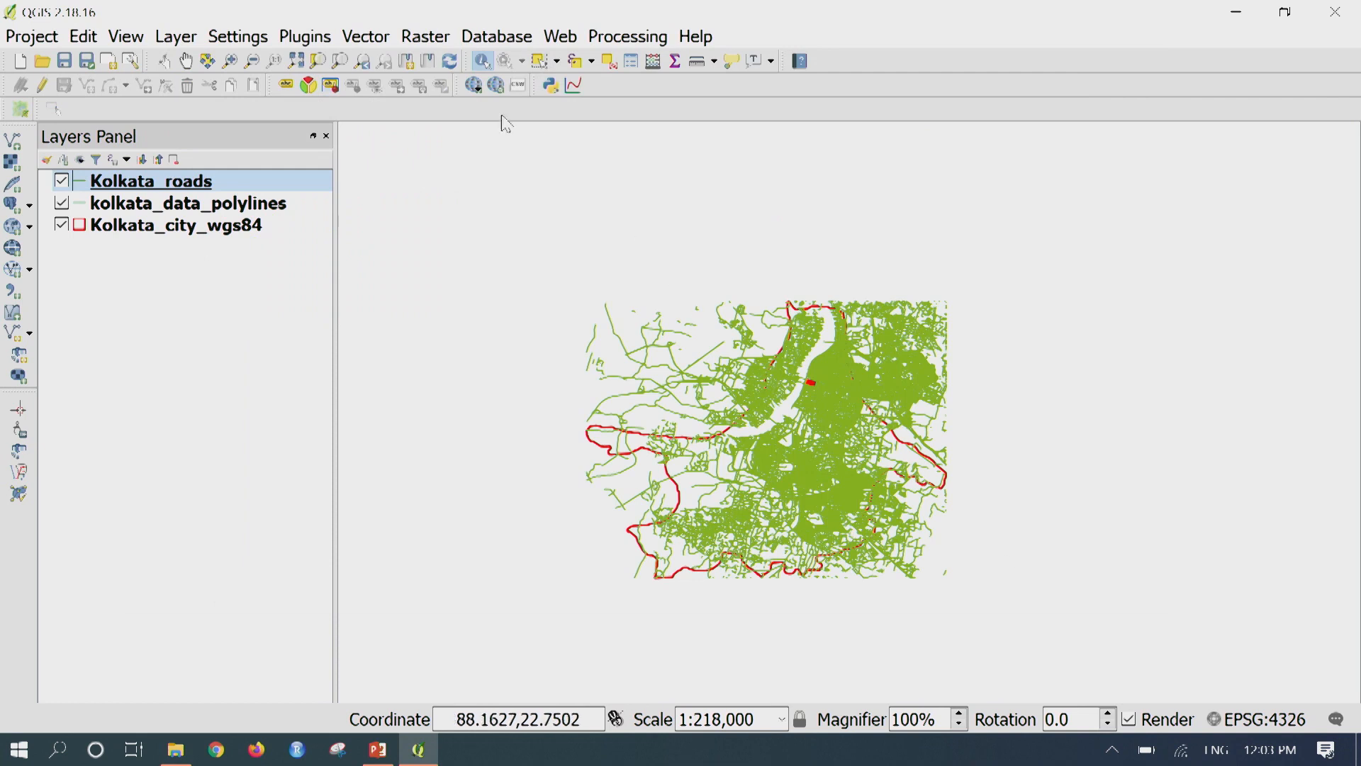
- Look through the Terrain Analysis tools available for raster data
left_click(426, 37)
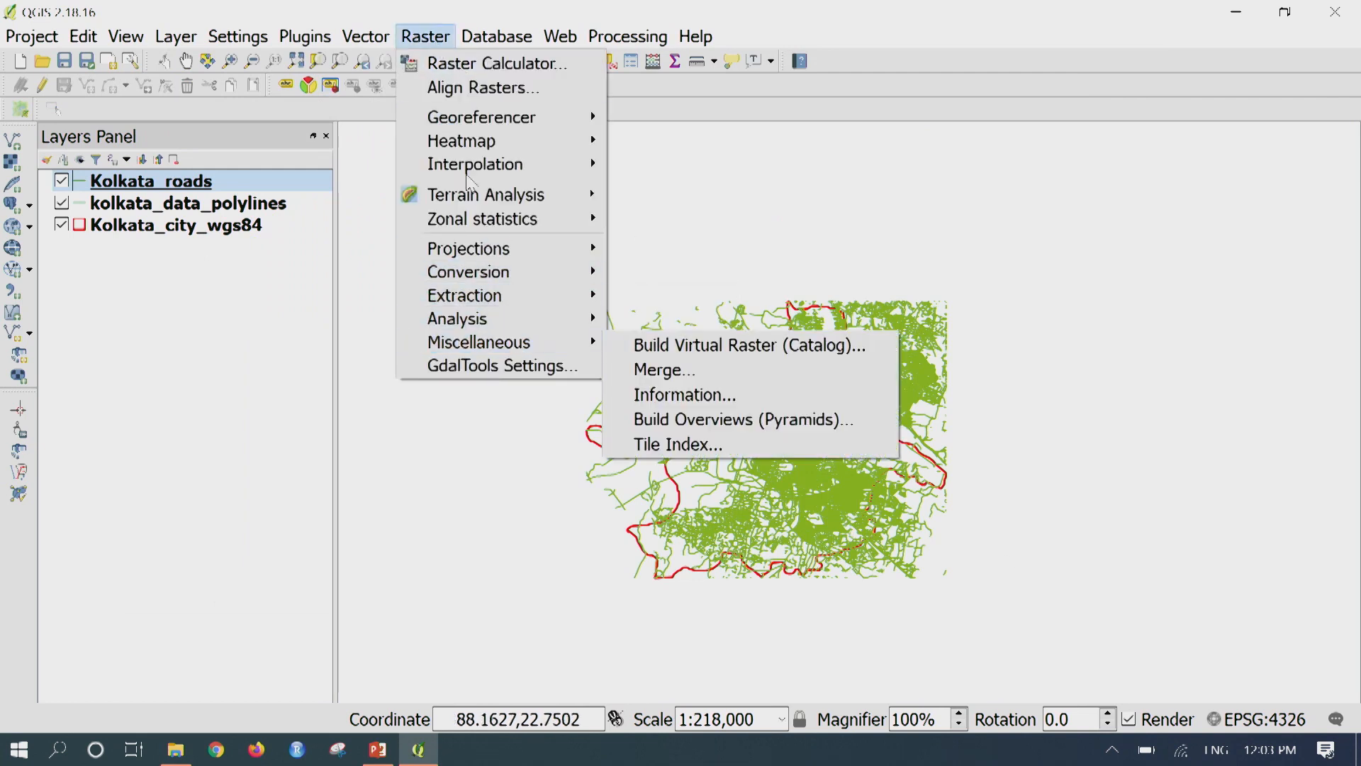
mouse_move(496, 205)
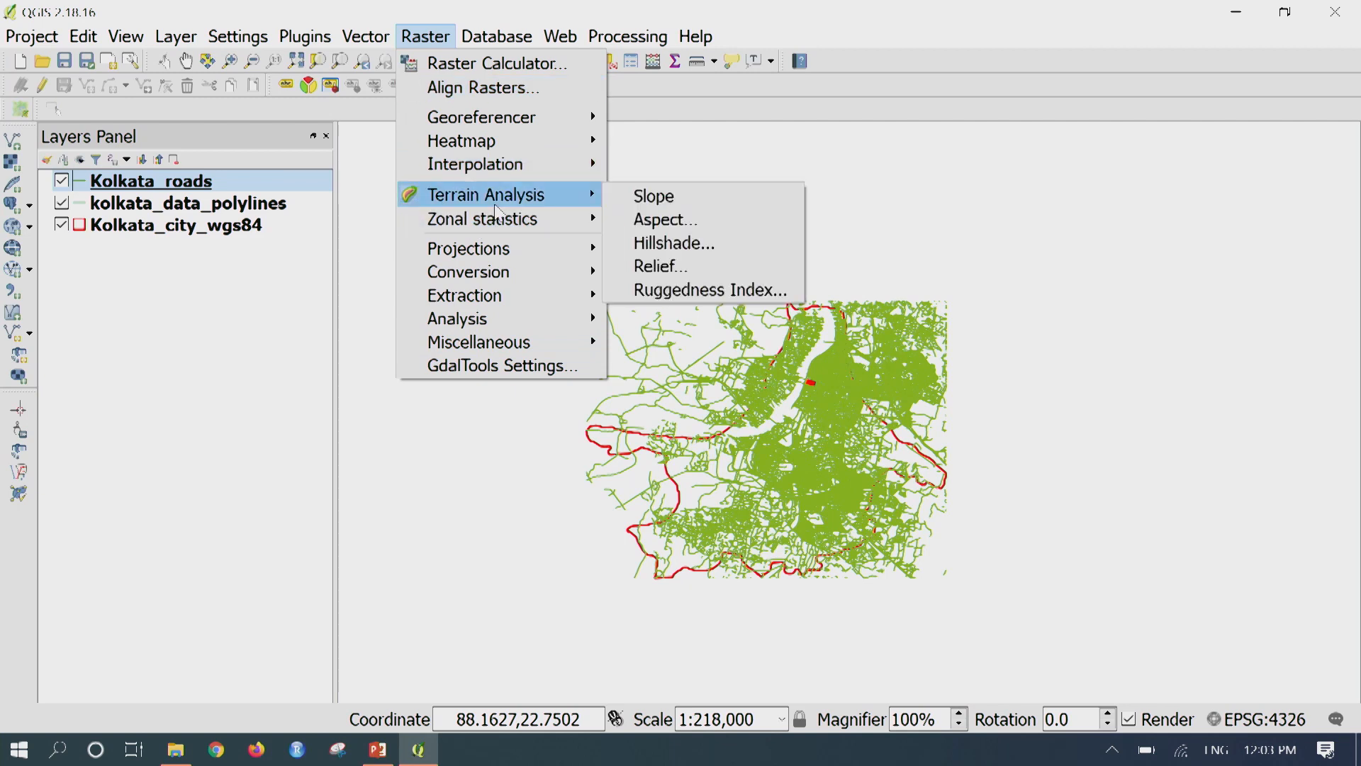